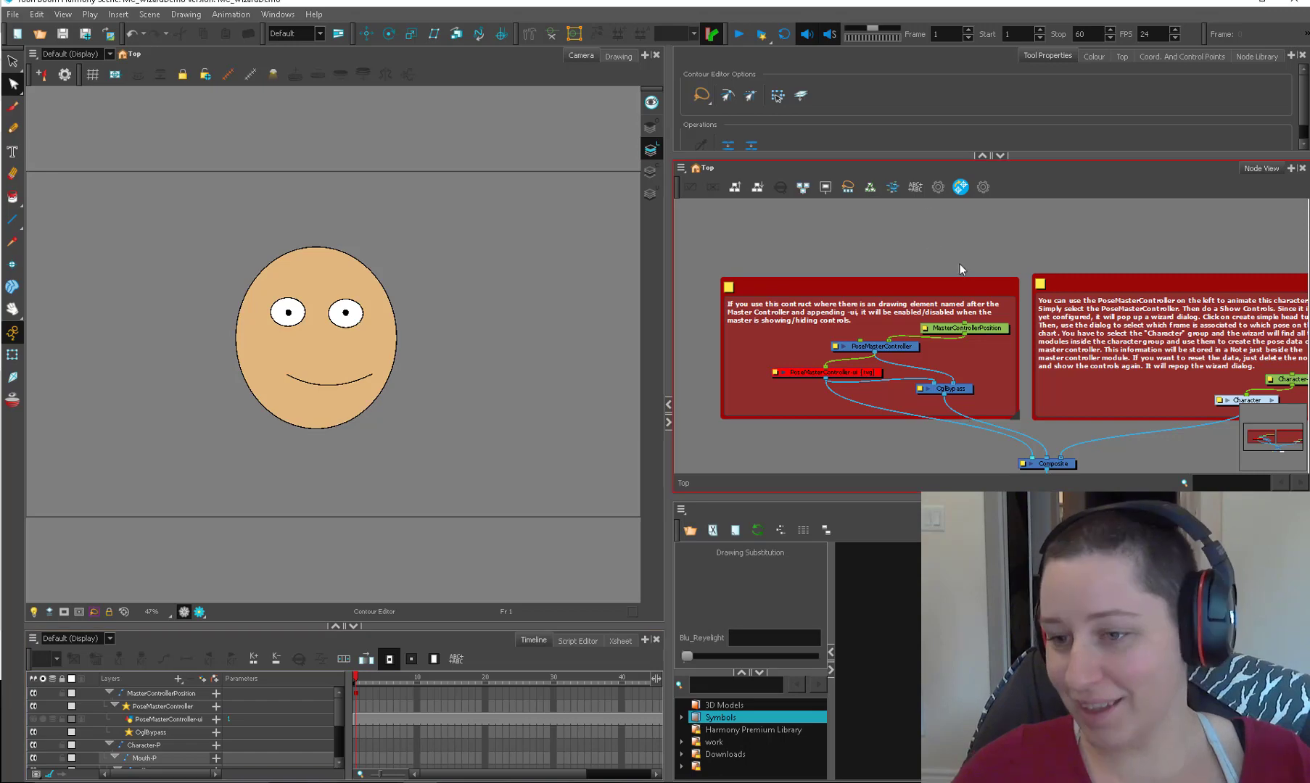
# Step: Reposition the PoseMasterController, OglBypass and Character-P nodes slightly, and shift the character backdrop a little away from the controller backdrop
pyautogui.scroll(-2, 1128, 446)
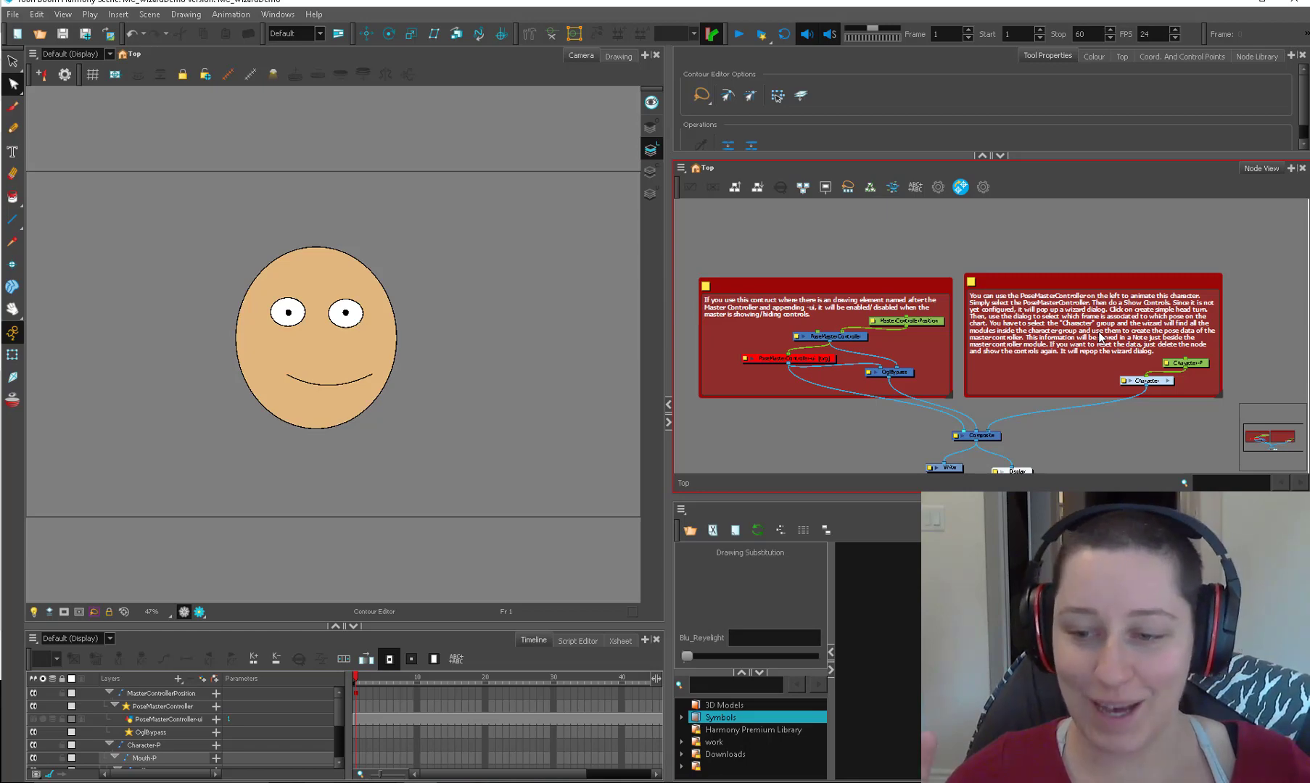
pyautogui.moveTo(849, 340); pyautogui.dragTo(860, 344)
pyautogui.click(838, 426)
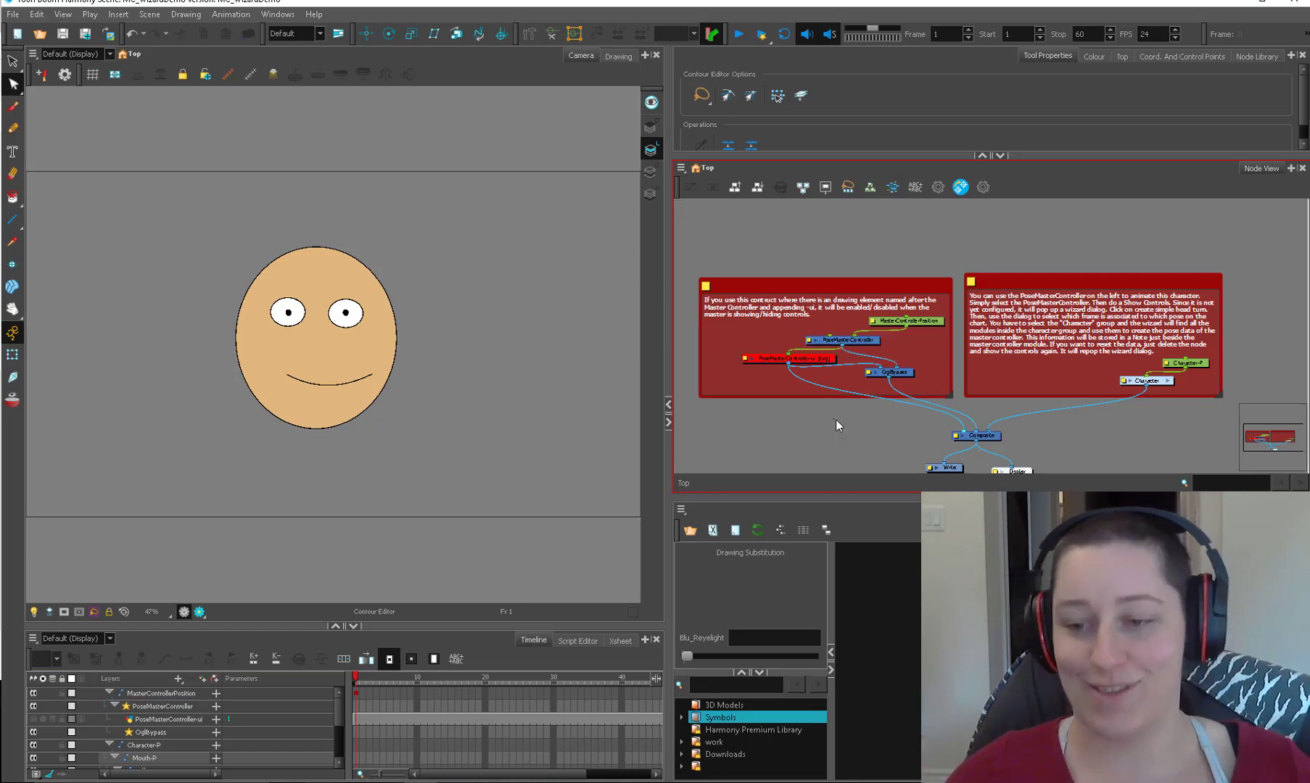
pyautogui.scroll(1, 979, 397)
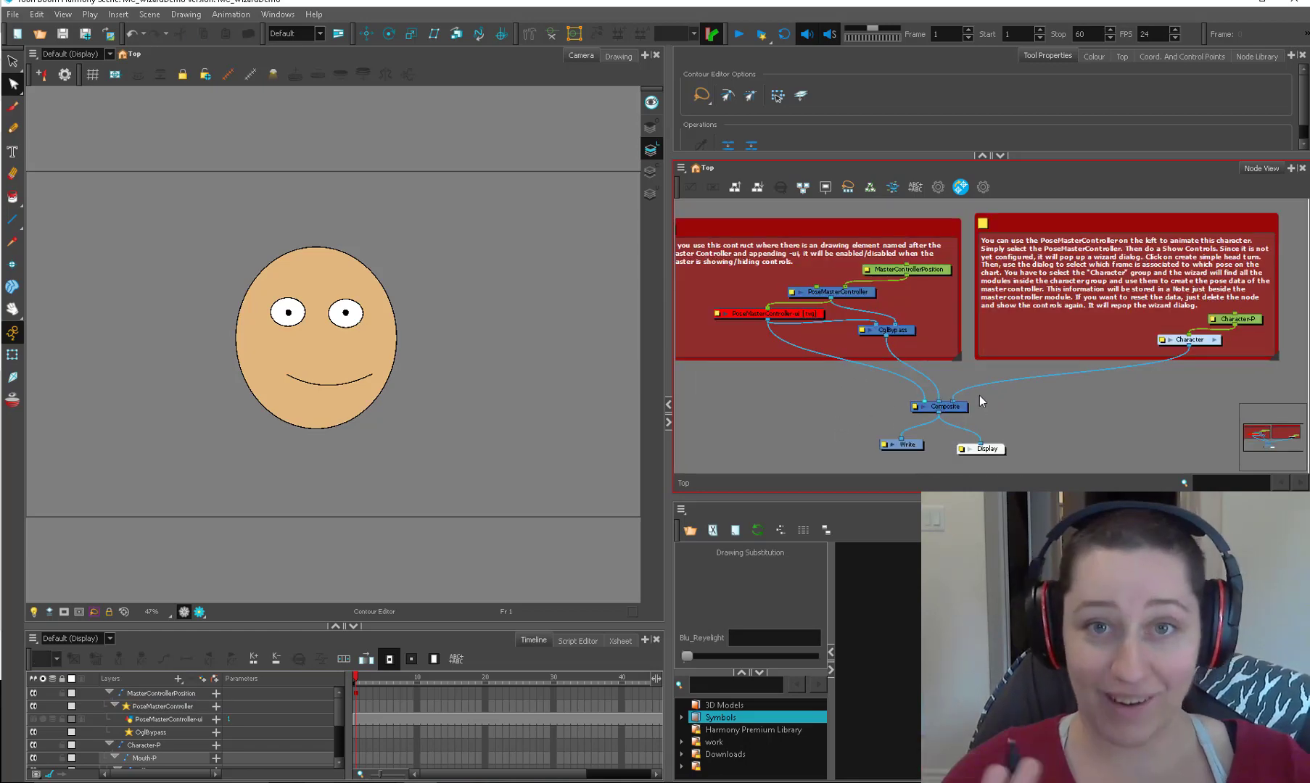
pyautogui.moveTo(889, 330); pyautogui.dragTo(878, 338)
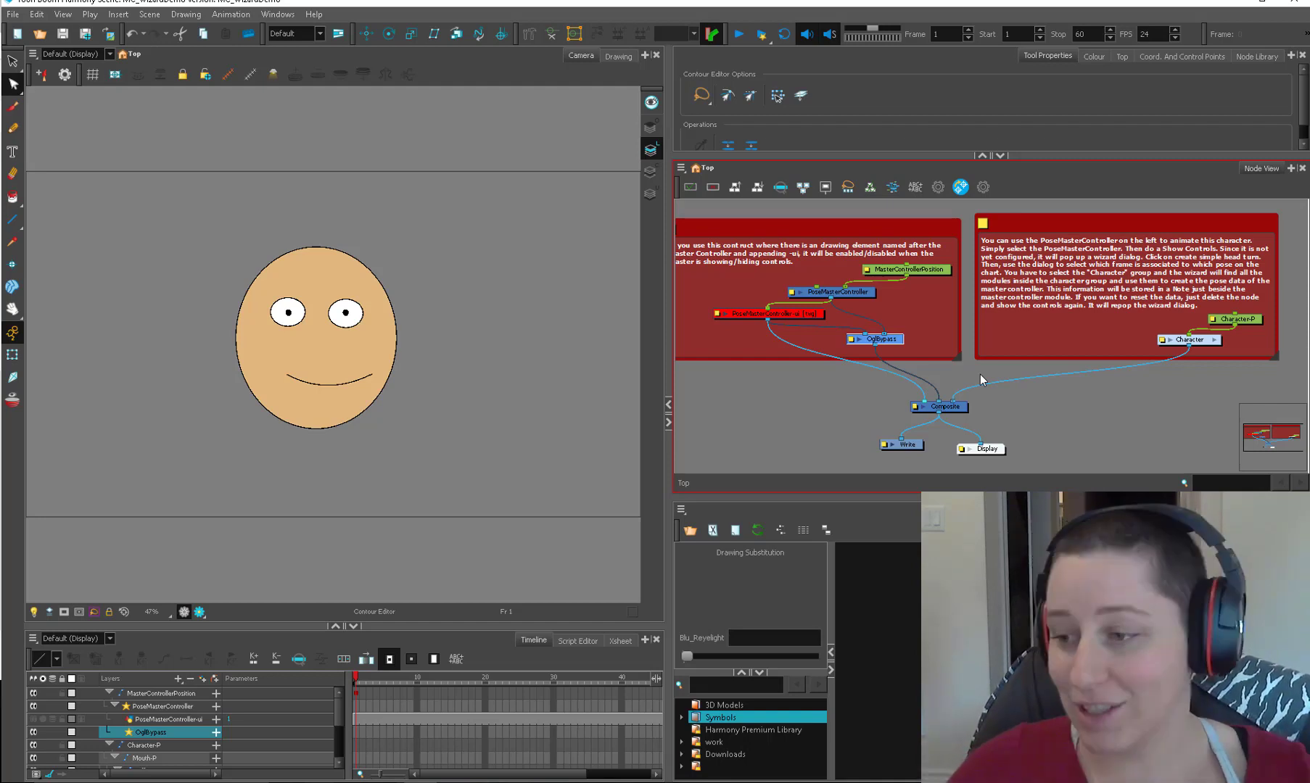
pyautogui.moveTo(1242, 317); pyautogui.dragTo(1176, 317)
pyautogui.click(1143, 396)
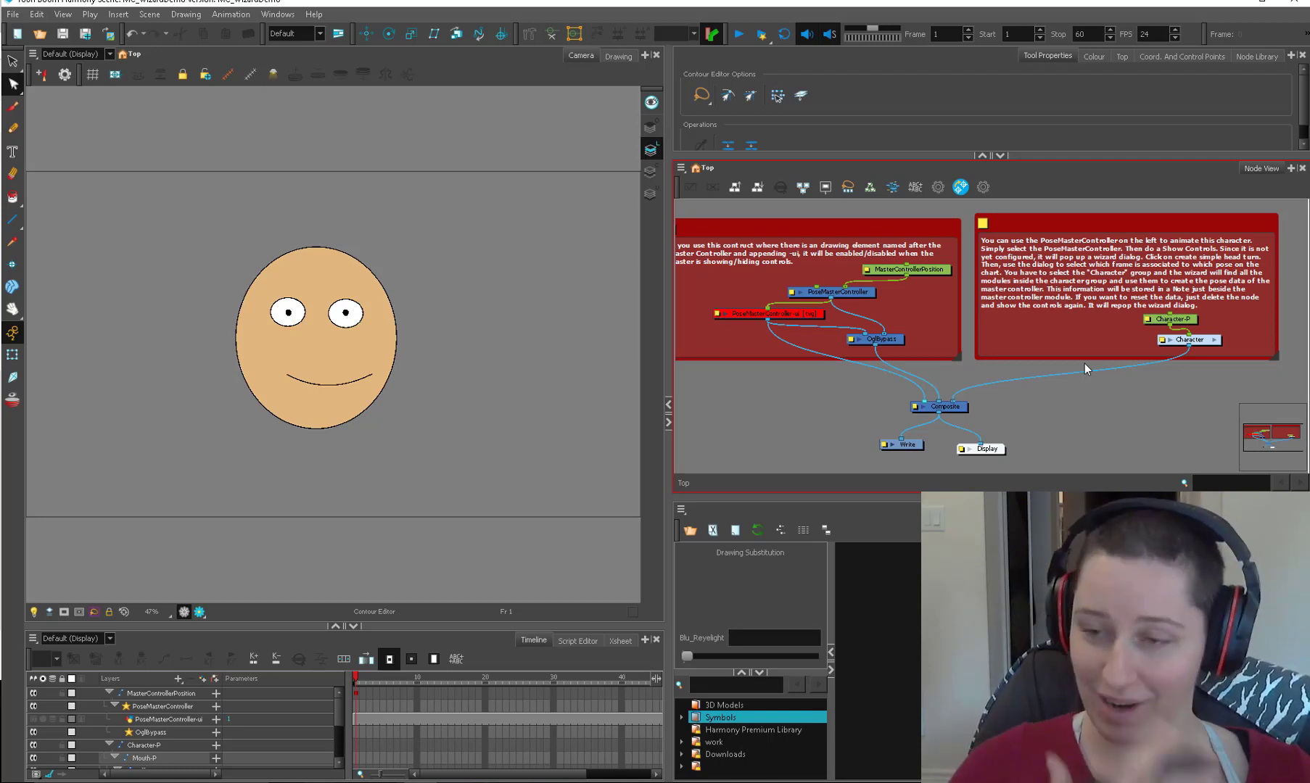
pyautogui.moveTo(1207, 221); pyautogui.dragTo(1234, 220)
pyautogui.click(1084, 412)
# Step: Import the Blu_2.0.tpl template from the library's rigs folder into the node network beside the existing composite
pyautogui.click(758, 660)
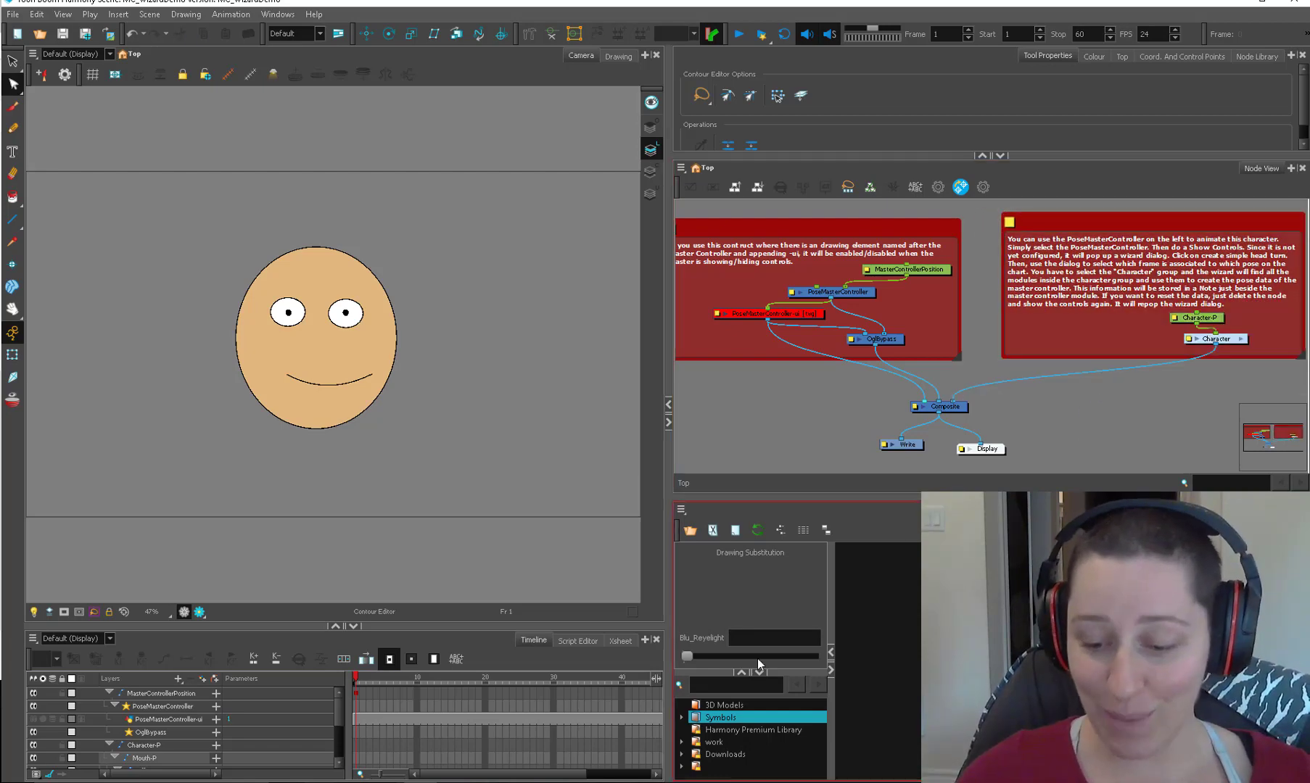
pyautogui.click(740, 673)
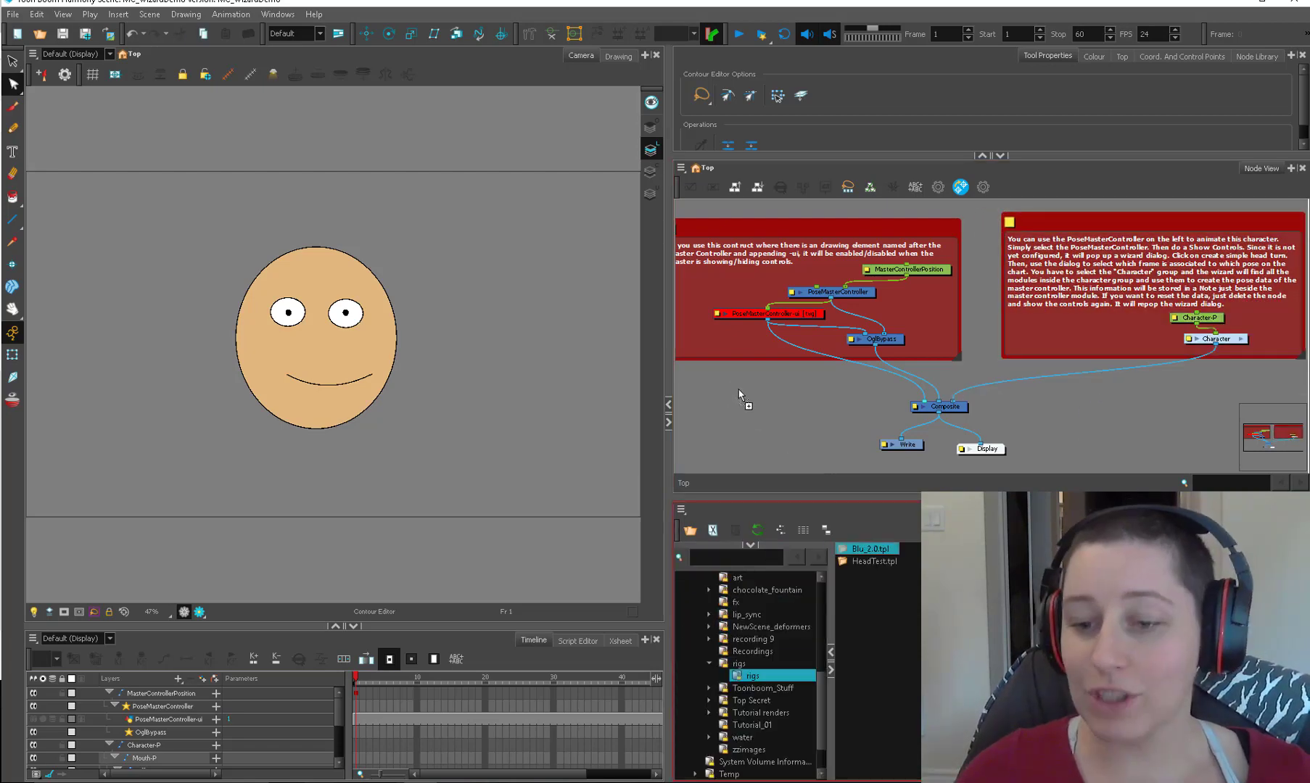
pyautogui.moveTo(739, 391); pyautogui.dragTo(804, 402)
pyautogui.press('d')
pyautogui.click(889, 412)
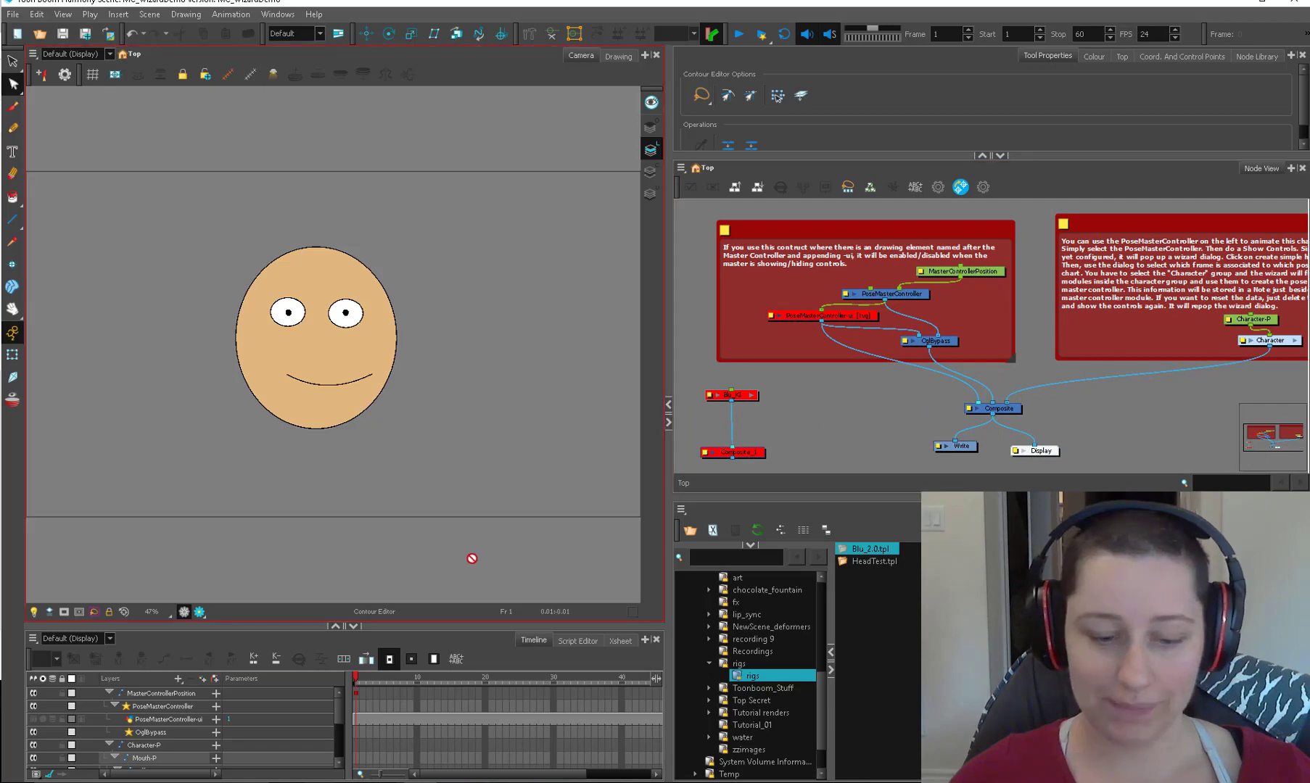
pyautogui.moveTo(356, 698)
pyautogui.mouseDown()
pyautogui.moveTo(476, 684)
pyautogui.moveTo(352, 694)
pyautogui.mouseUp()
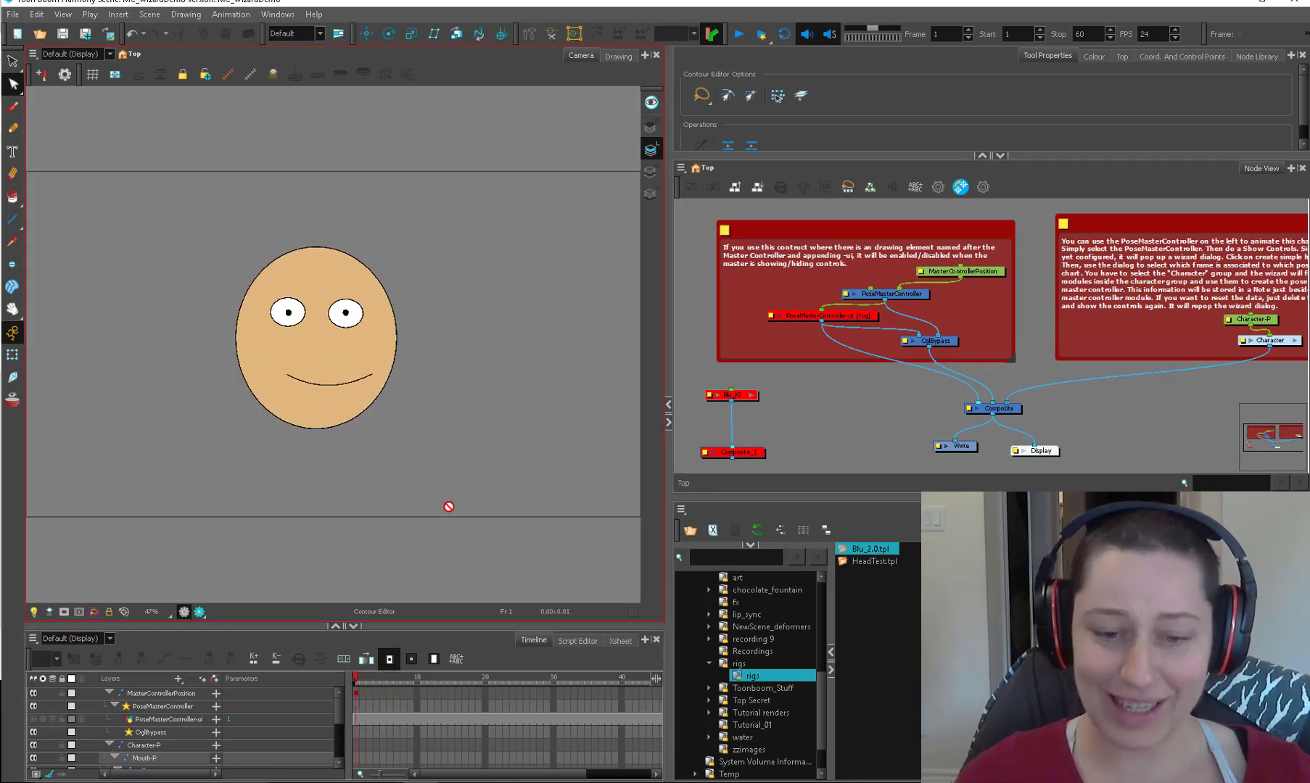
# Step: Delete the old Character group and its Character-P peg together with their drawing files, and remove their red backdrop
pyautogui.moveTo(448, 505); pyautogui.dragTo(502, 509)
pyautogui.moveTo(668, 444); pyautogui.dragTo(697, 444)
pyautogui.moveTo(1196, 372); pyautogui.dragTo(1011, 380)
pyautogui.click(1078, 330)
pyautogui.press('Delete')
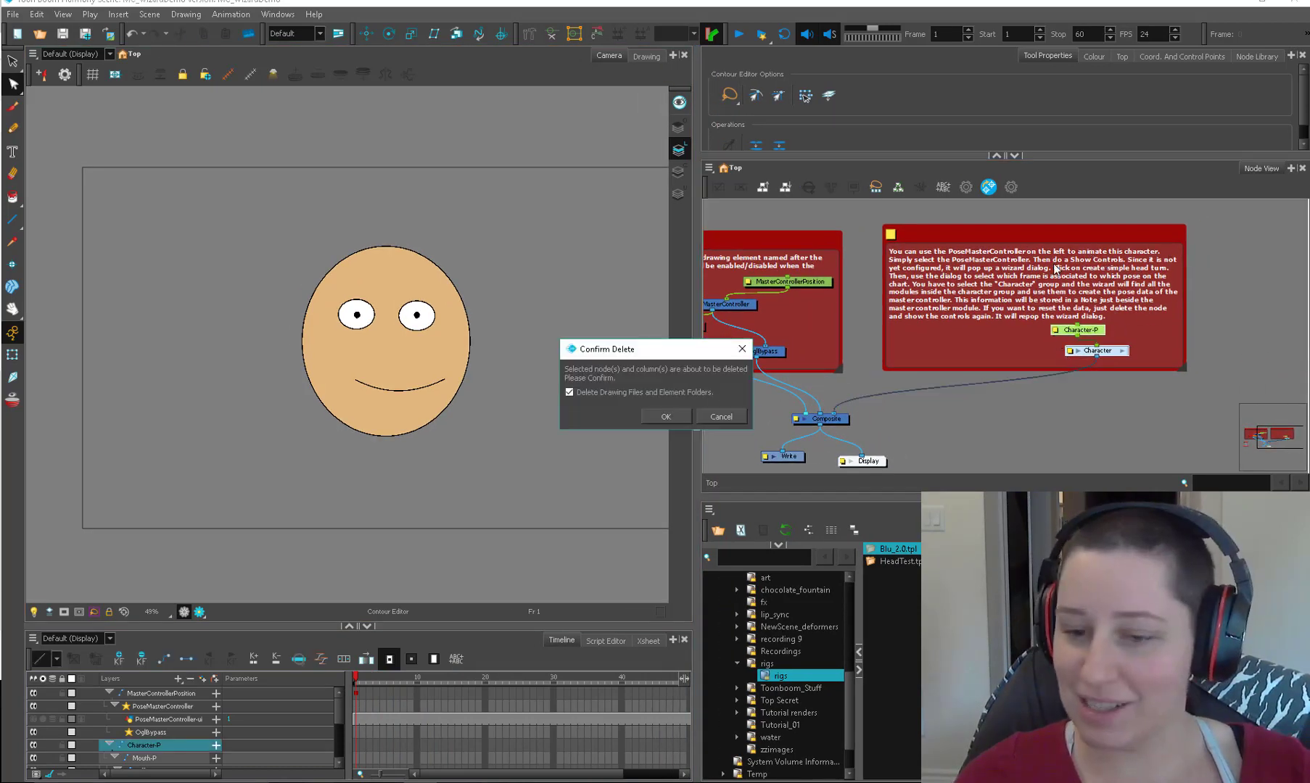
pyautogui.click(680, 417)
pyautogui.moveTo(1053, 228); pyautogui.dragTo(1094, 232)
pyautogui.press('Delete')
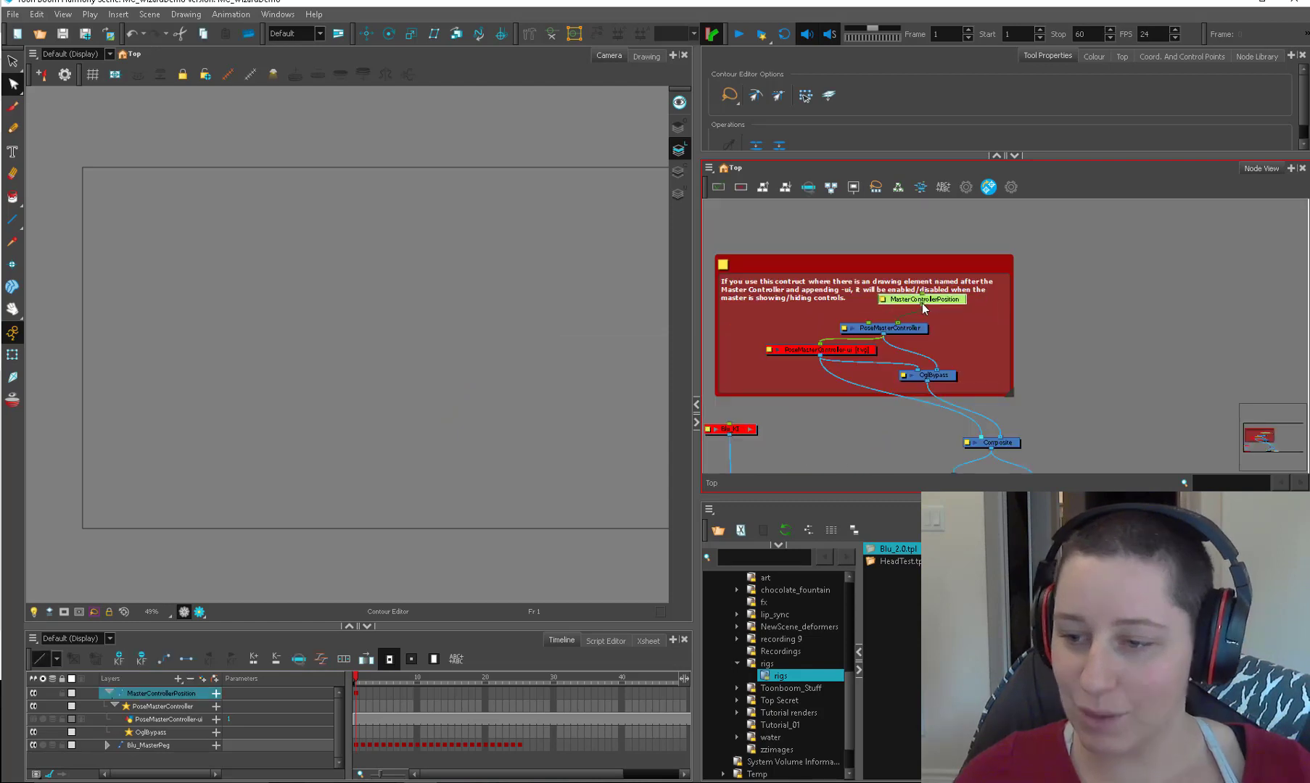
# Step: Enable the disabled PoseMasterController-ui drawing and the imported Blu_KI group in the node network
pyautogui.moveTo(922, 303); pyautogui.dragTo(900, 301)
pyautogui.scroll(1, 920, 333)
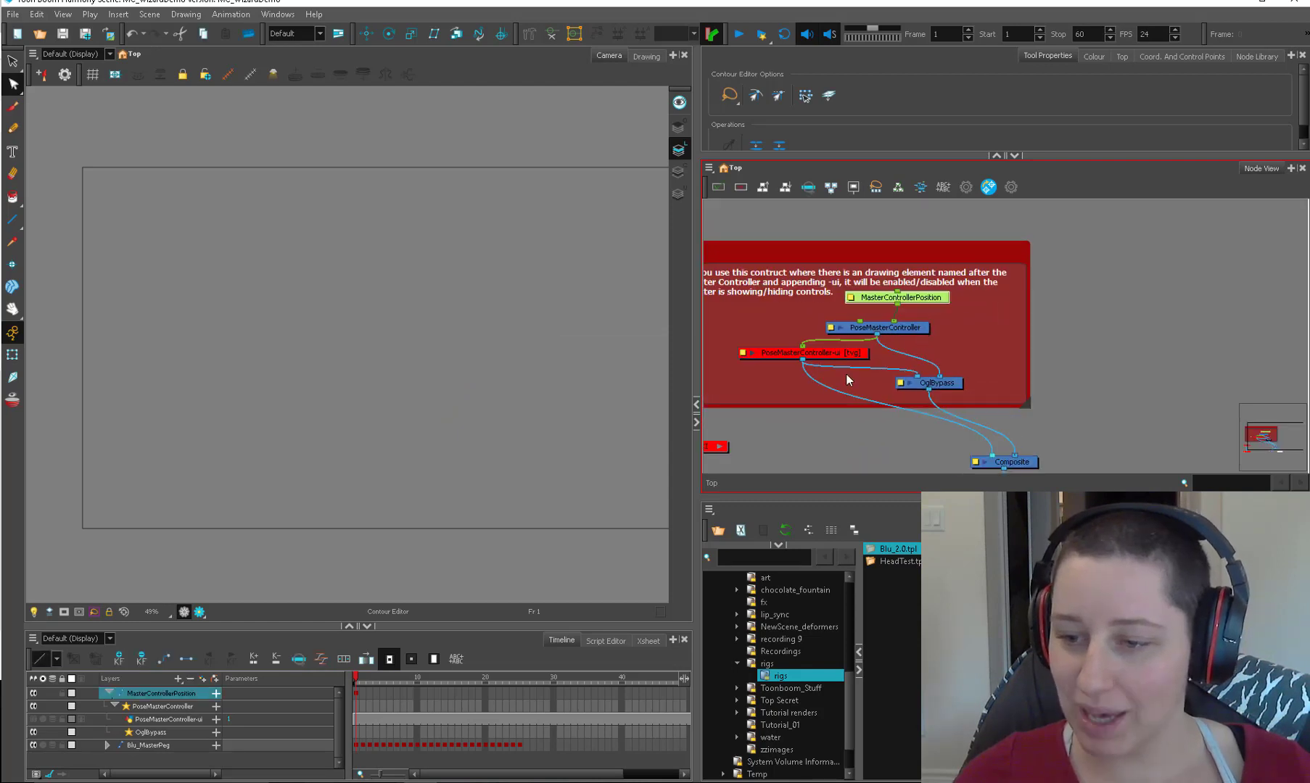
pyautogui.moveTo(845, 356); pyautogui.dragTo(891, 338)
pyautogui.click(891, 338)
pyautogui.press('a')
pyautogui.click(762, 430)
pyautogui.press('a')
# Step: Connect Blu_KI to the scene's main Composite and delete the imported template's extra composite
pyautogui.click(798, 382)
pyautogui.moveTo(761, 431)
pyautogui.mouseDown()
pyautogui.moveTo(793, 319)
pyautogui.moveTo(908, 374)
pyautogui.moveTo(1064, 328)
pyautogui.mouseUp()
pyautogui.press('Delete')
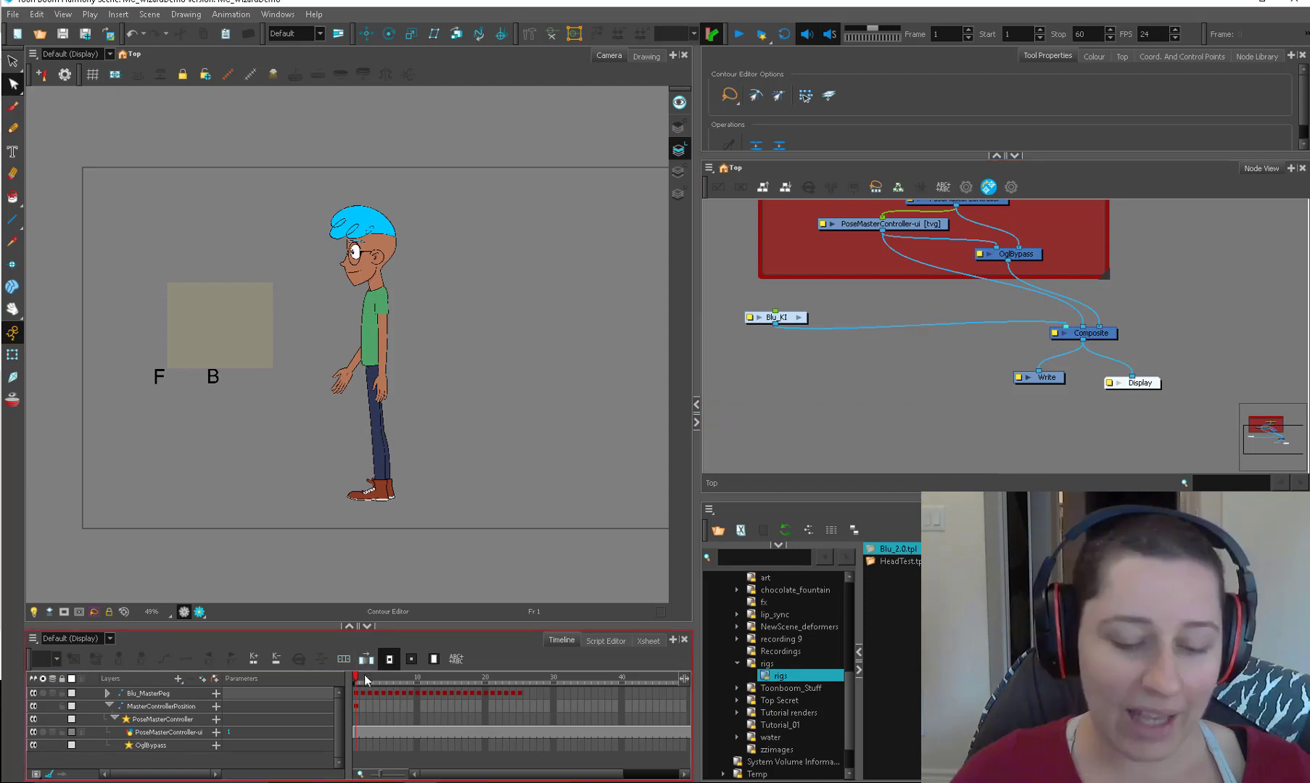
# Step: Widen the Camera view around the Blu character and switch to the Transform tool with nothing selected
pyautogui.scroll(1, 723, 416)
pyautogui.scroll(4, 508, 380)
pyautogui.moveTo(521, 389); pyautogui.dragTo(596, 435)
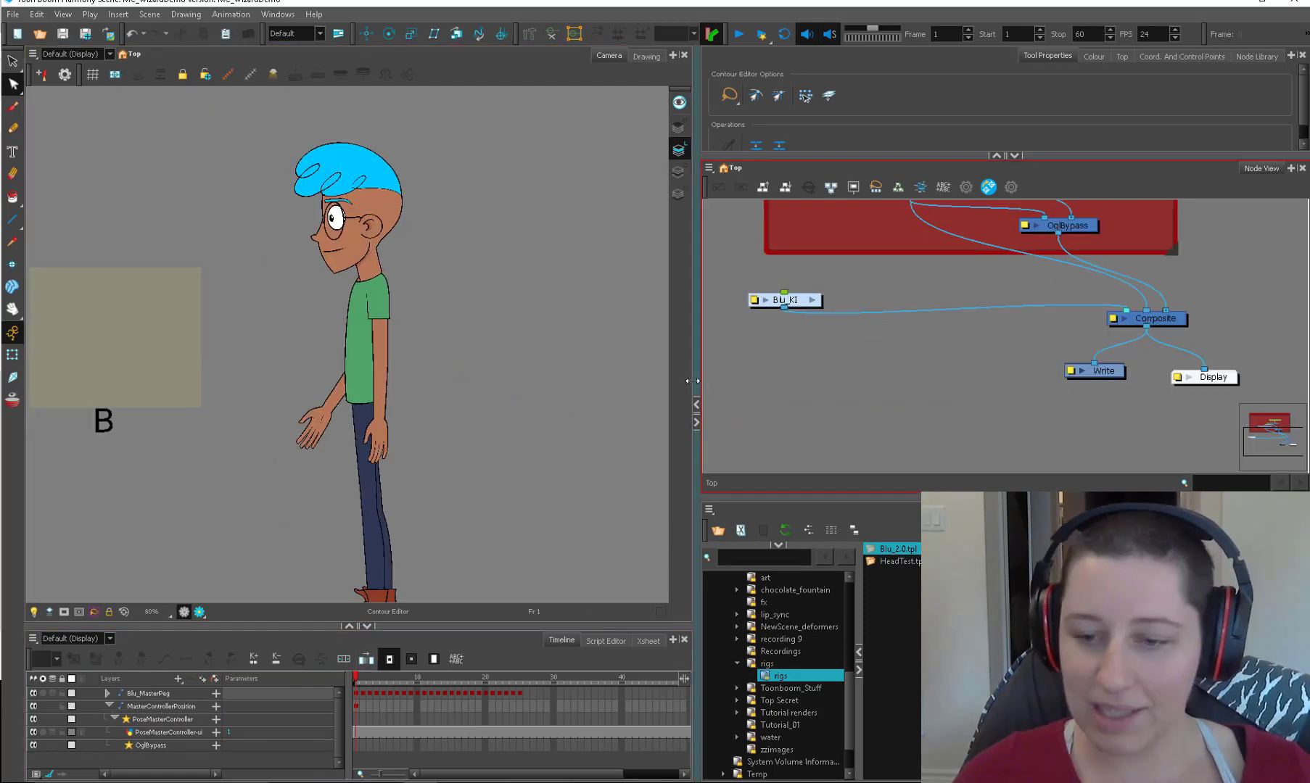
pyautogui.moveTo(698, 363); pyautogui.dragTo(762, 363)
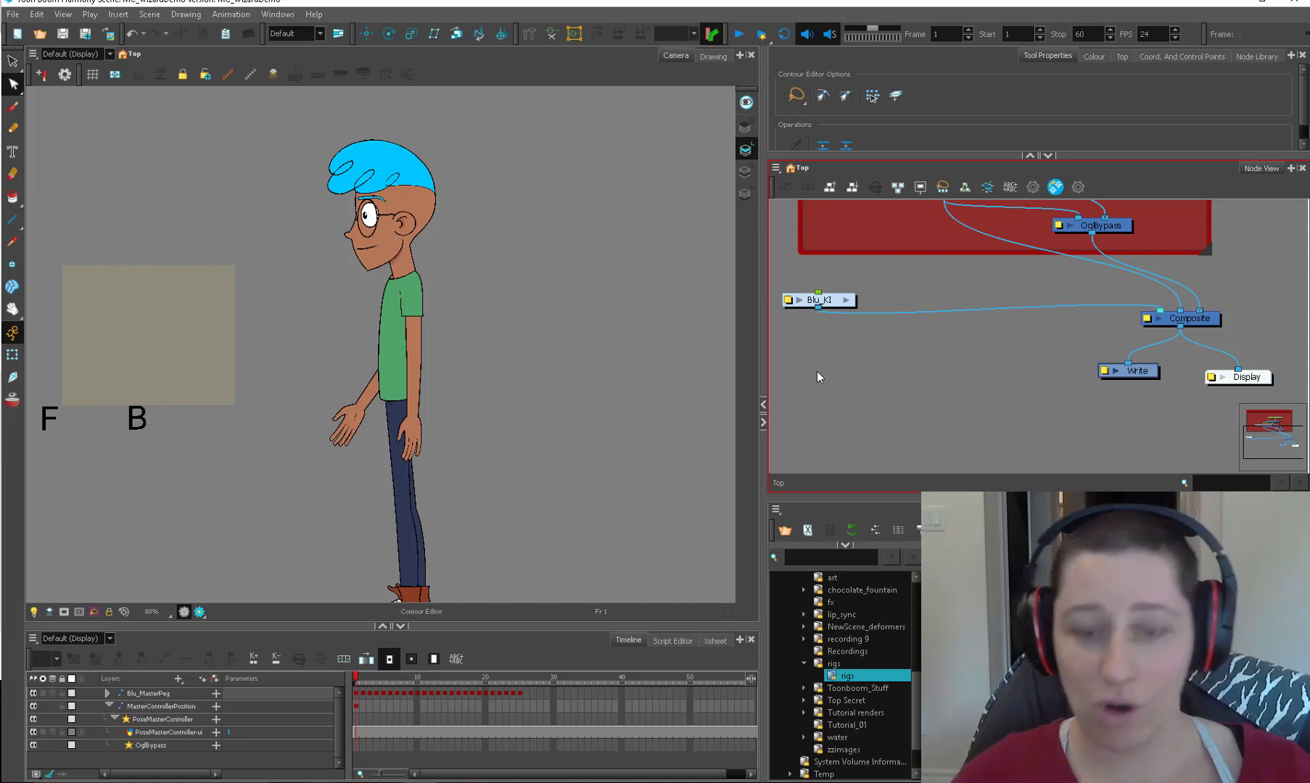
pyautogui.moveTo(360, 685)
pyautogui.mouseDown()
pyautogui.moveTo(487, 685)
pyautogui.moveTo(356, 682)
pyautogui.mouseUp()
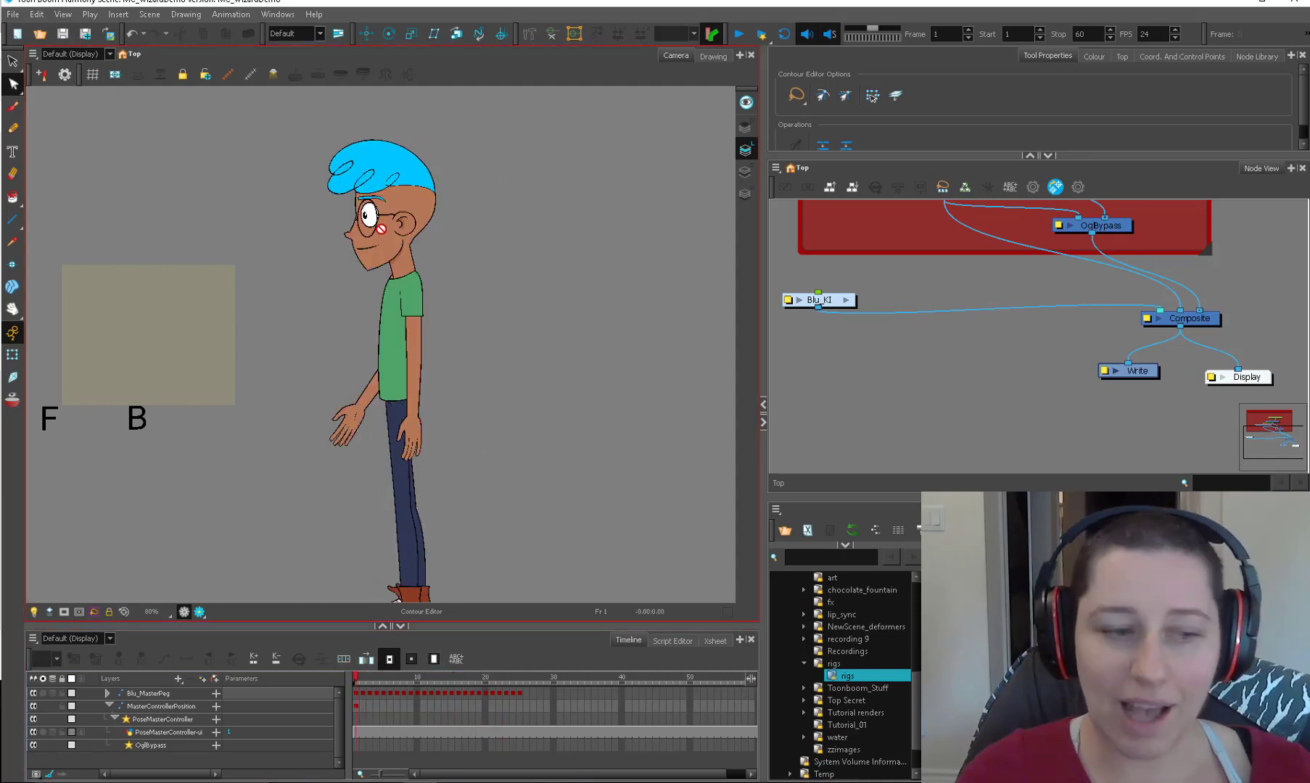
pyautogui.hotkey('shift', 't')
pyautogui.click(399, 243)
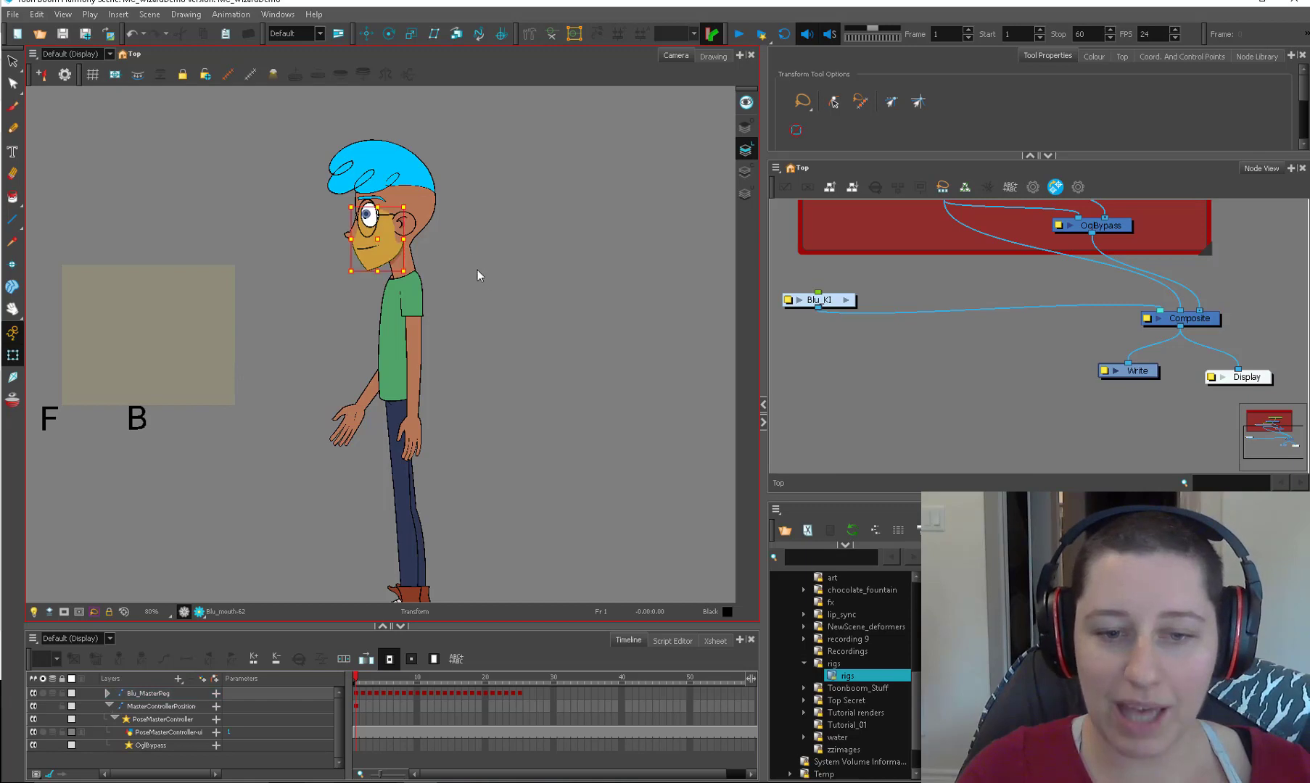
pyautogui.click(478, 272)
# Step: Examine the keyed side-view head poses of the Blu rig on frames 1 to 3
pyautogui.moveTo(454, 231); pyautogui.dragTo(523, 310)
pyautogui.scroll(2, 452, 378)
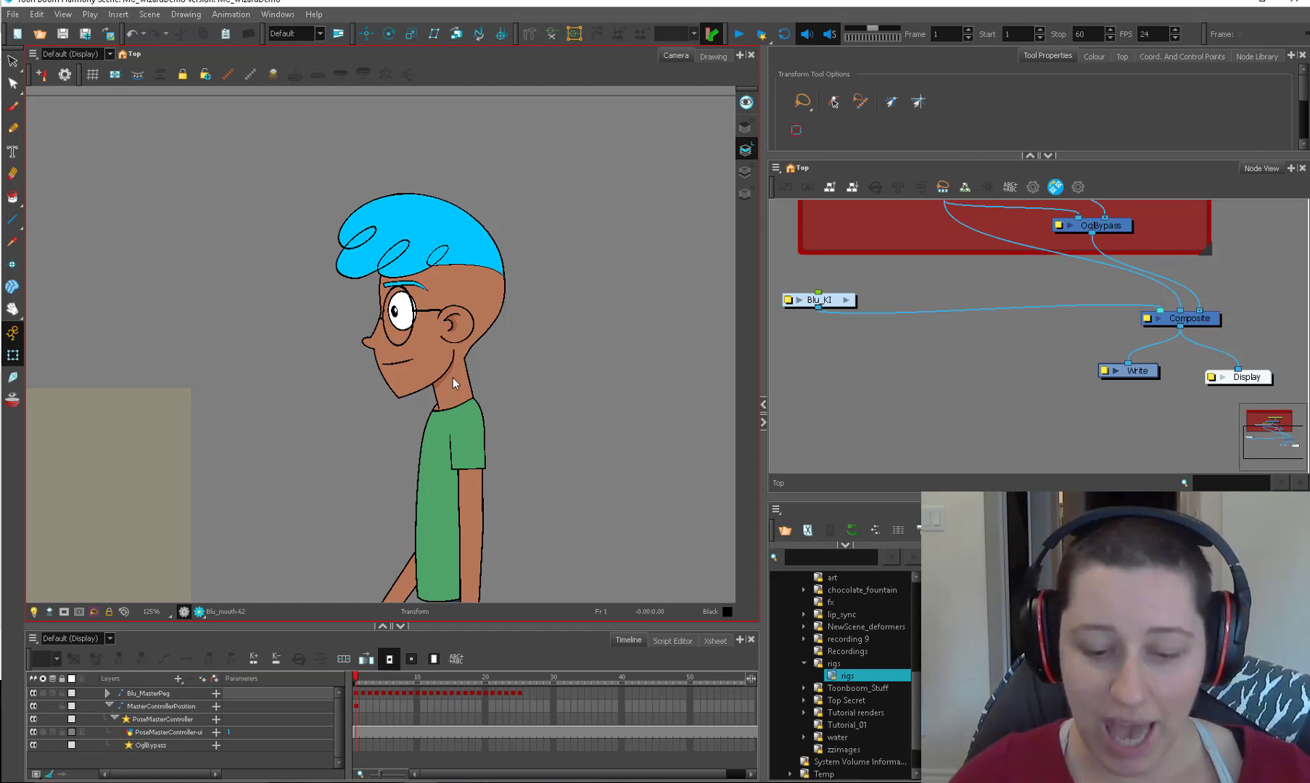
pyautogui.moveTo(433, 698); pyautogui.dragTo(369, 689)
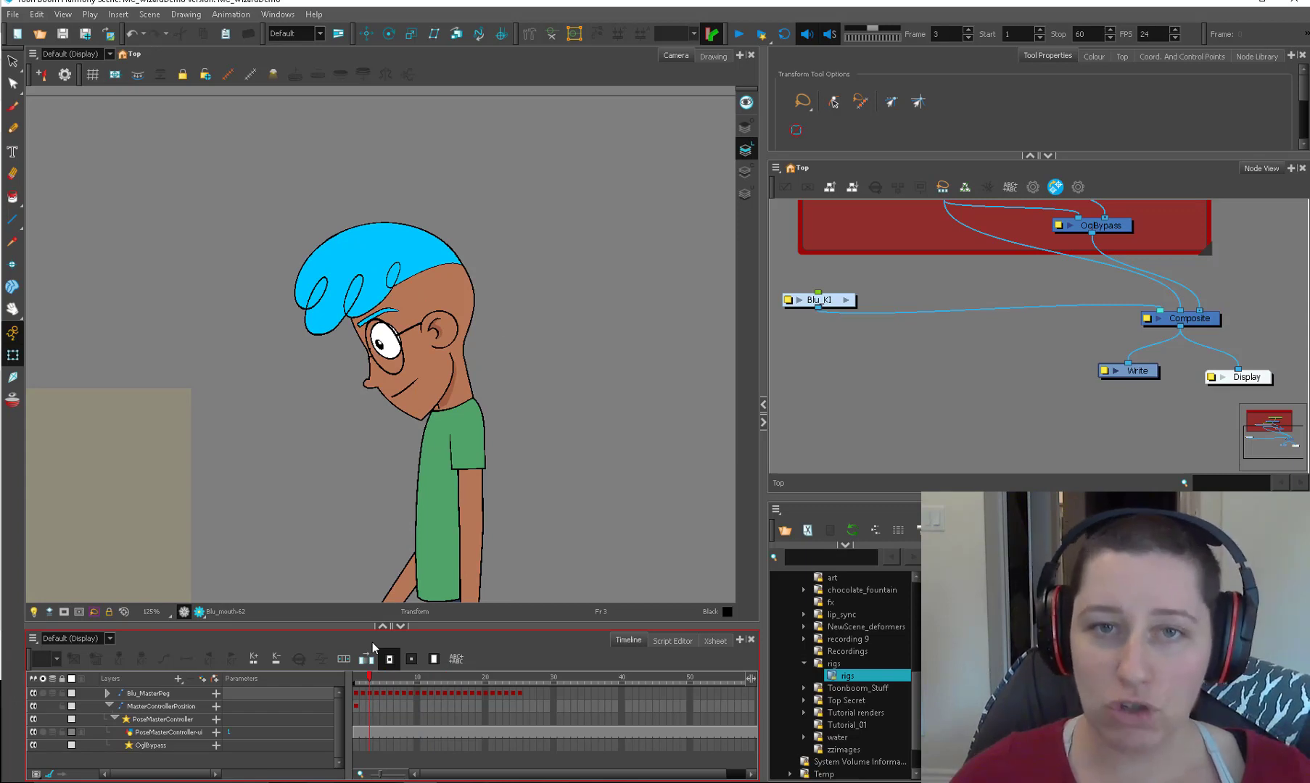
pyautogui.click(355, 678)
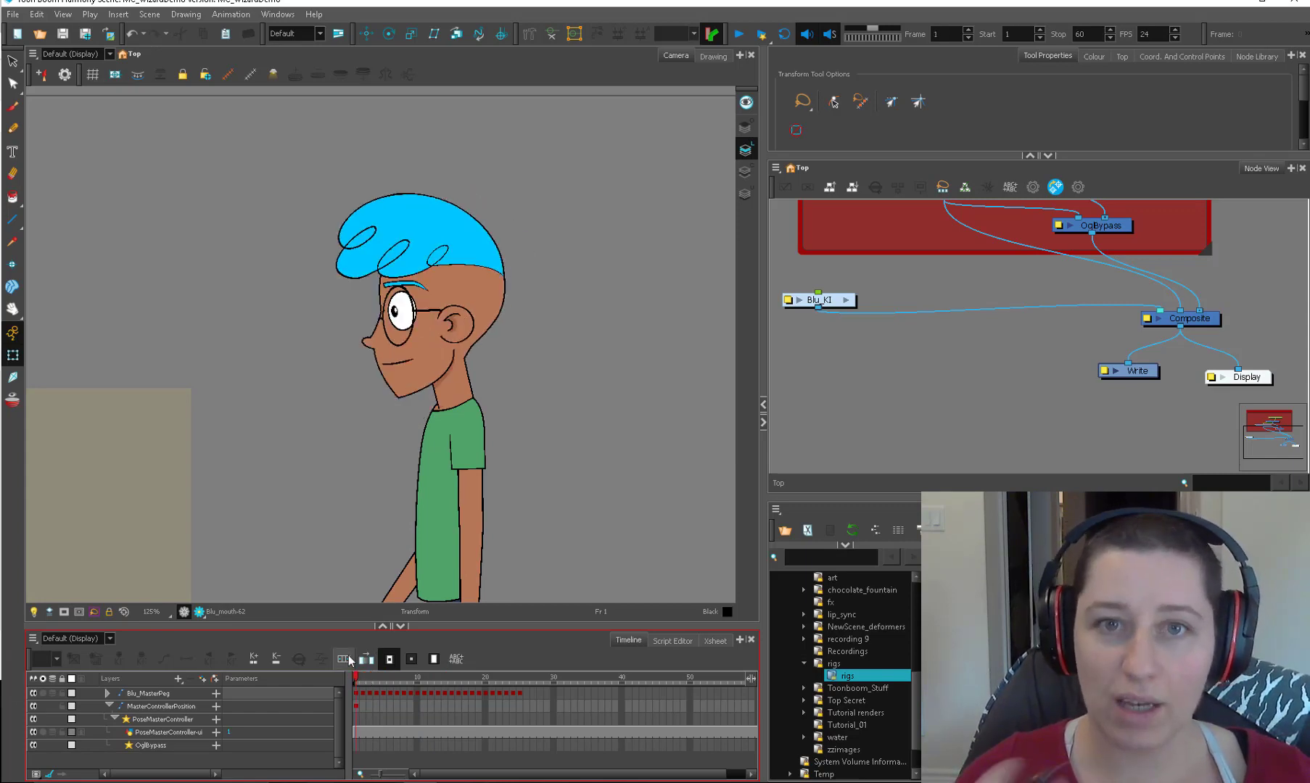
pyautogui.moveTo(497, 447); pyautogui.dragTo(526, 342)
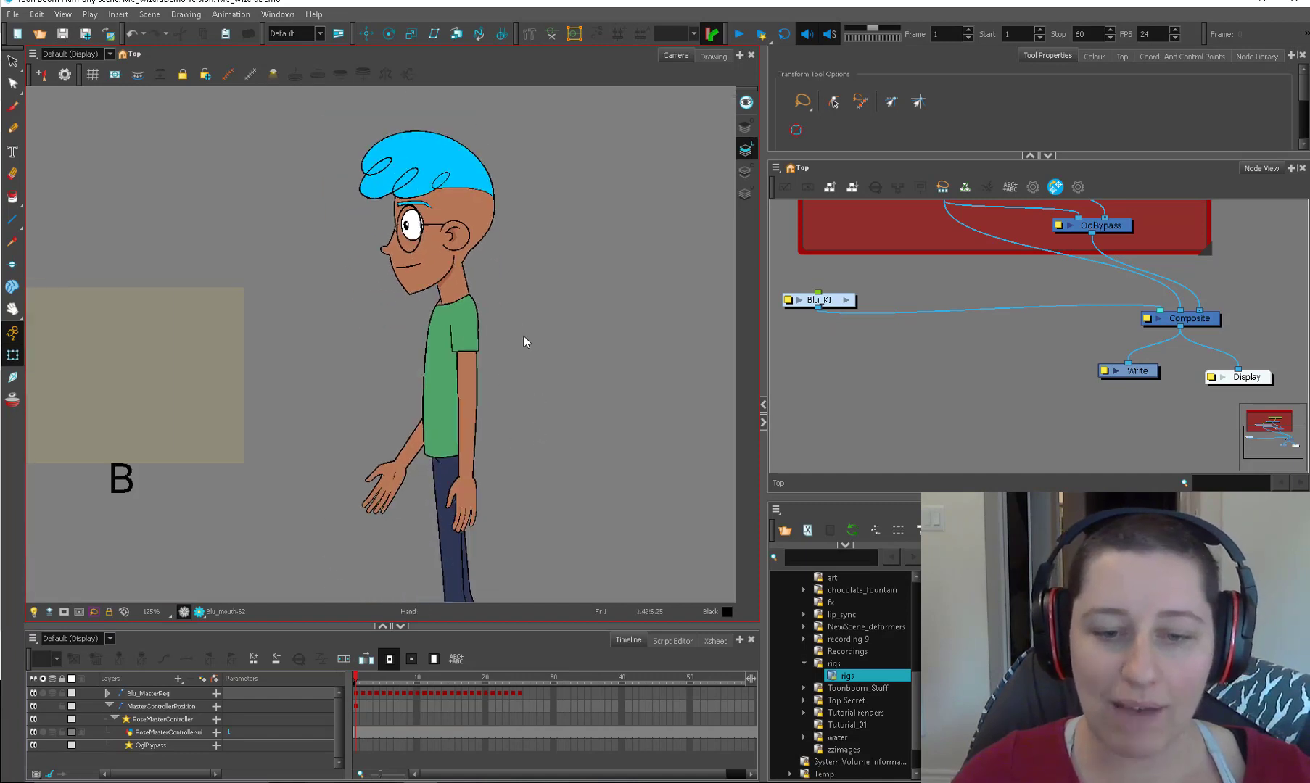
pyautogui.click(458, 417)
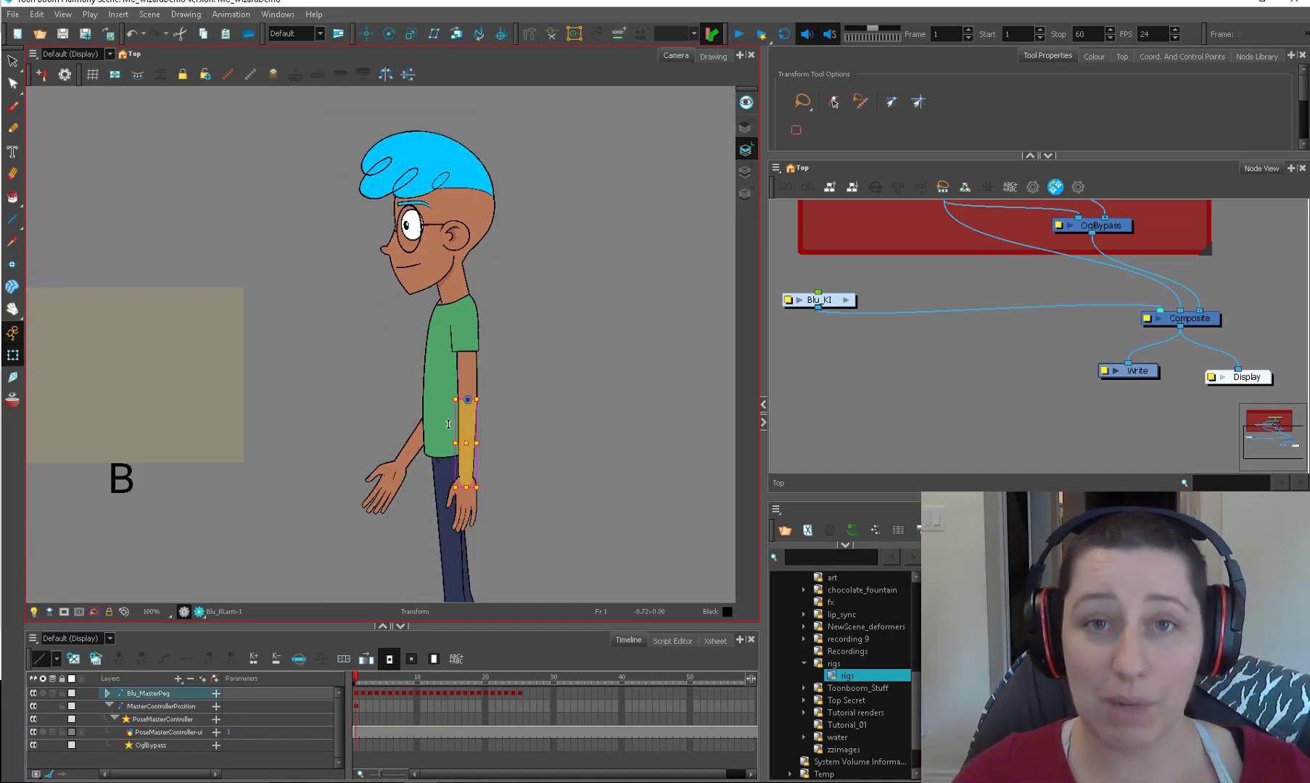
# Step: Scrub through the Blu_MasterPeg keyframes to compare the character's turned poses, including frames 5, 10 and 11
pyautogui.moveTo(356, 678); pyautogui.dragTo(425, 677)
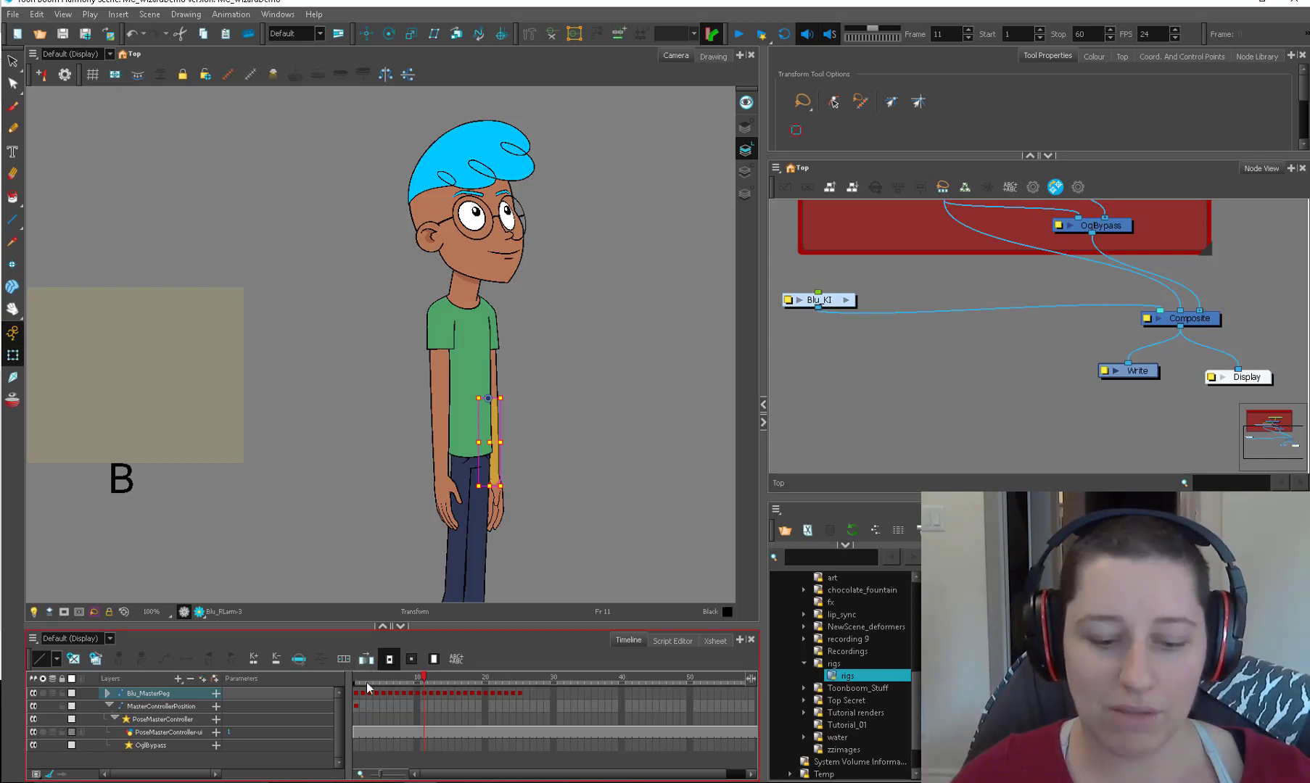
pyautogui.moveTo(396, 678)
pyautogui.mouseDown()
pyautogui.moveTo(368, 682)
pyautogui.moveTo(484, 668)
pyautogui.moveTo(380, 673)
pyautogui.moveTo(401, 669)
pyautogui.moveTo(411, 680)
pyautogui.moveTo(388, 680)
pyautogui.moveTo(413, 680)
pyautogui.moveTo(382, 684)
pyautogui.moveTo(413, 681)
pyautogui.moveTo(384, 682)
pyautogui.mouseUp()
pyautogui.click(384, 694)
pyautogui.hotkey('ctrl', 'z')
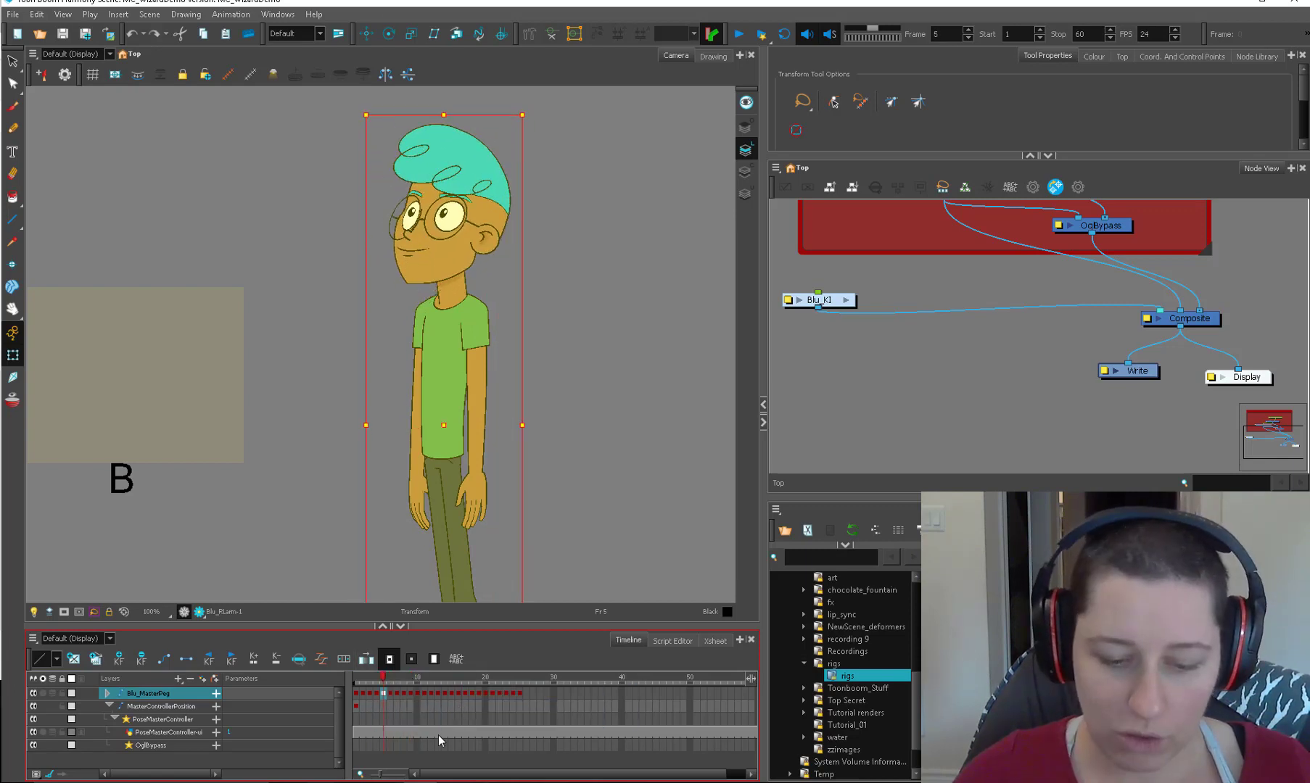
pyautogui.click(452, 695)
pyautogui.moveTo(452, 676); pyautogui.dragTo(418, 685)
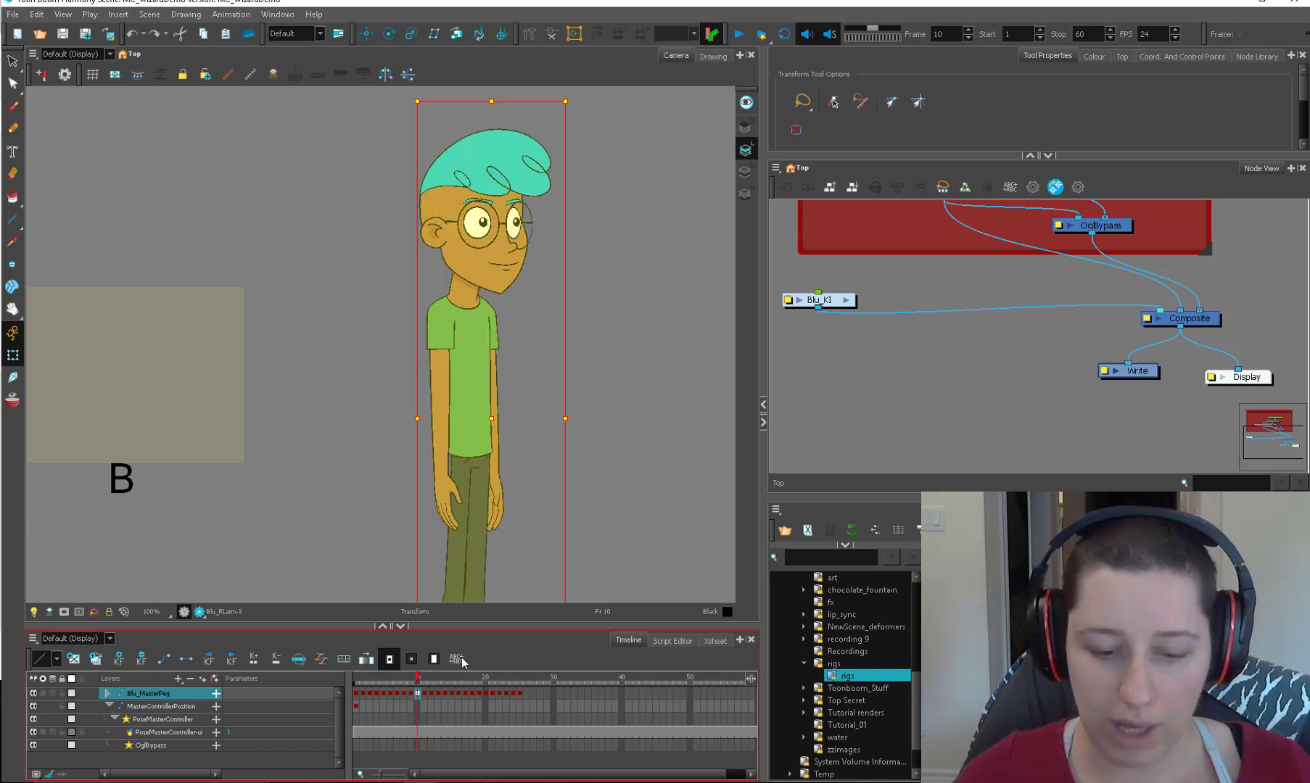
# Step: Try shifting the Blu_MasterPeg keyframes from frame 10 onward so that they start at frame 18
pyautogui.click(412, 694)
pyautogui.click(417, 694)
pyautogui.keyDown('shift'); pyautogui.click(519, 693); pyautogui.keyUp('shift')
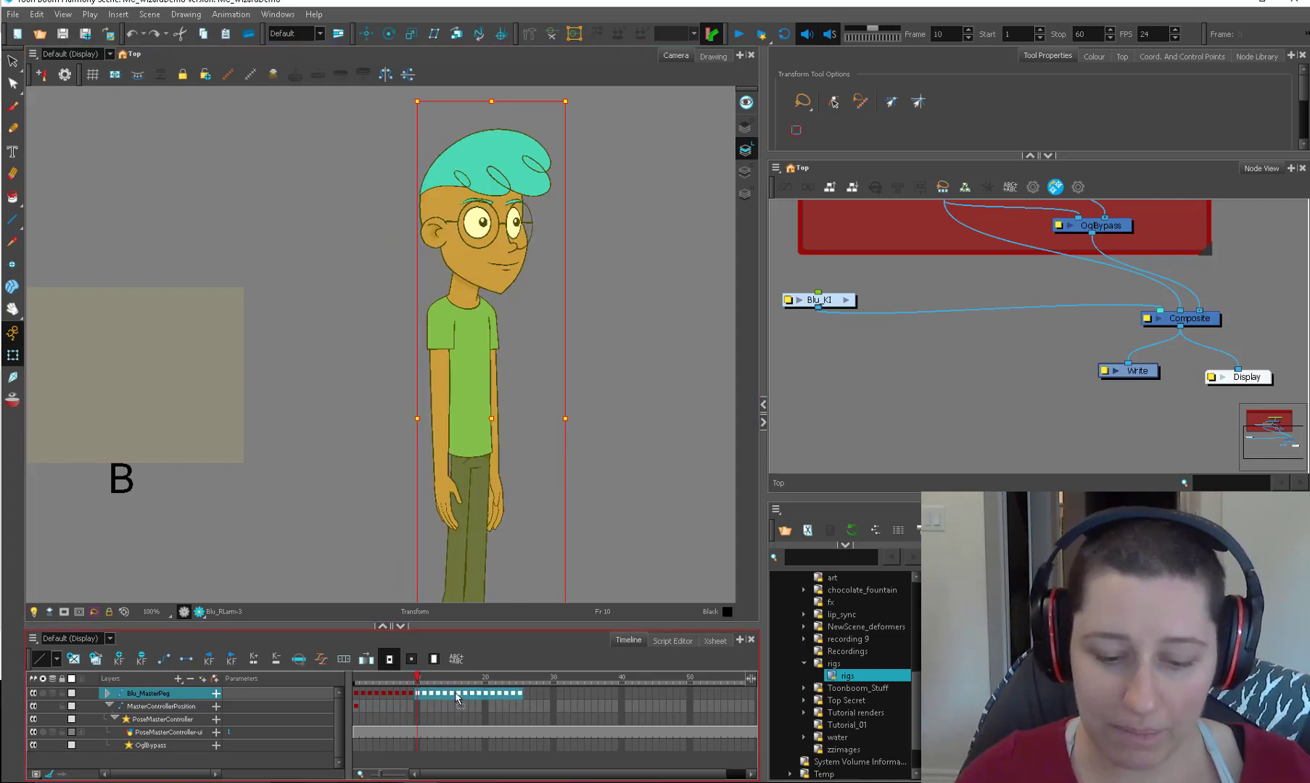
pyautogui.moveTo(457, 698); pyautogui.dragTo(510, 698)
pyautogui.click(414, 694)
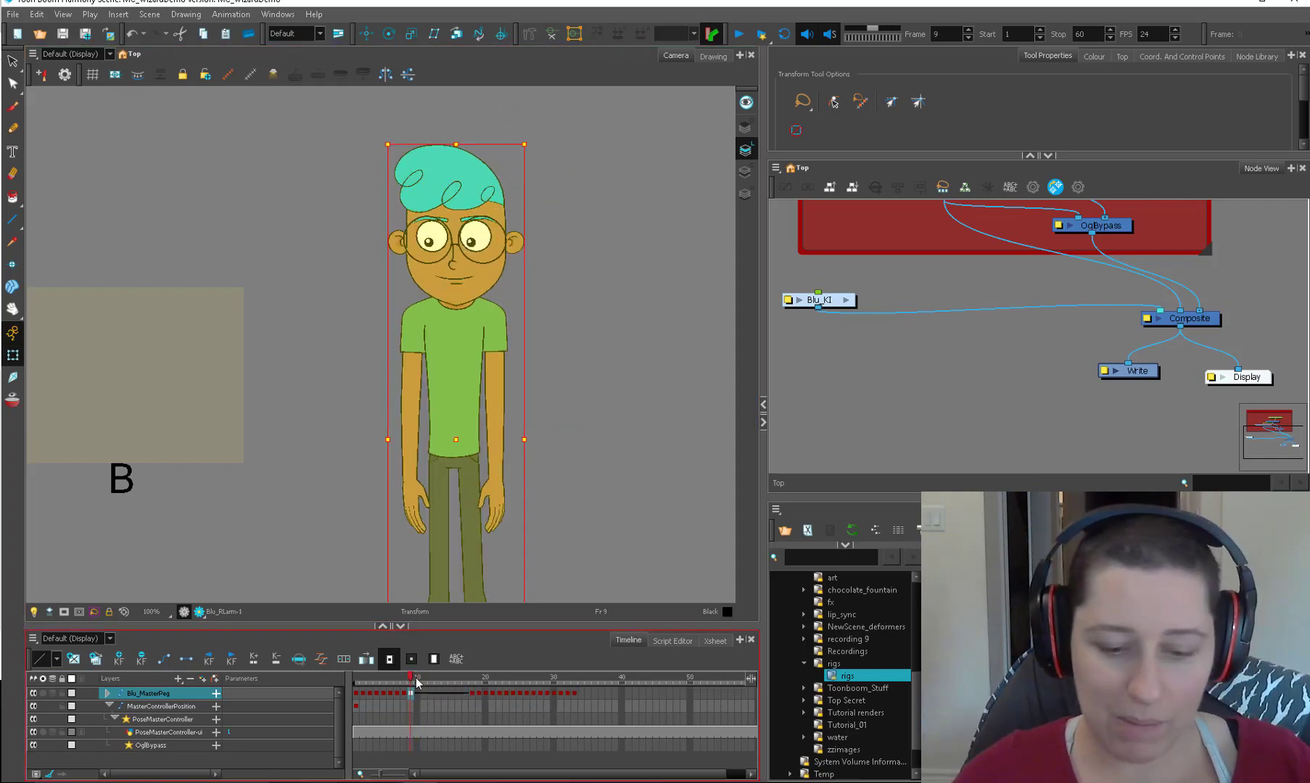
pyautogui.moveTo(417, 682); pyautogui.dragTo(472, 690)
pyautogui.hotkey('ctrl', 'z')
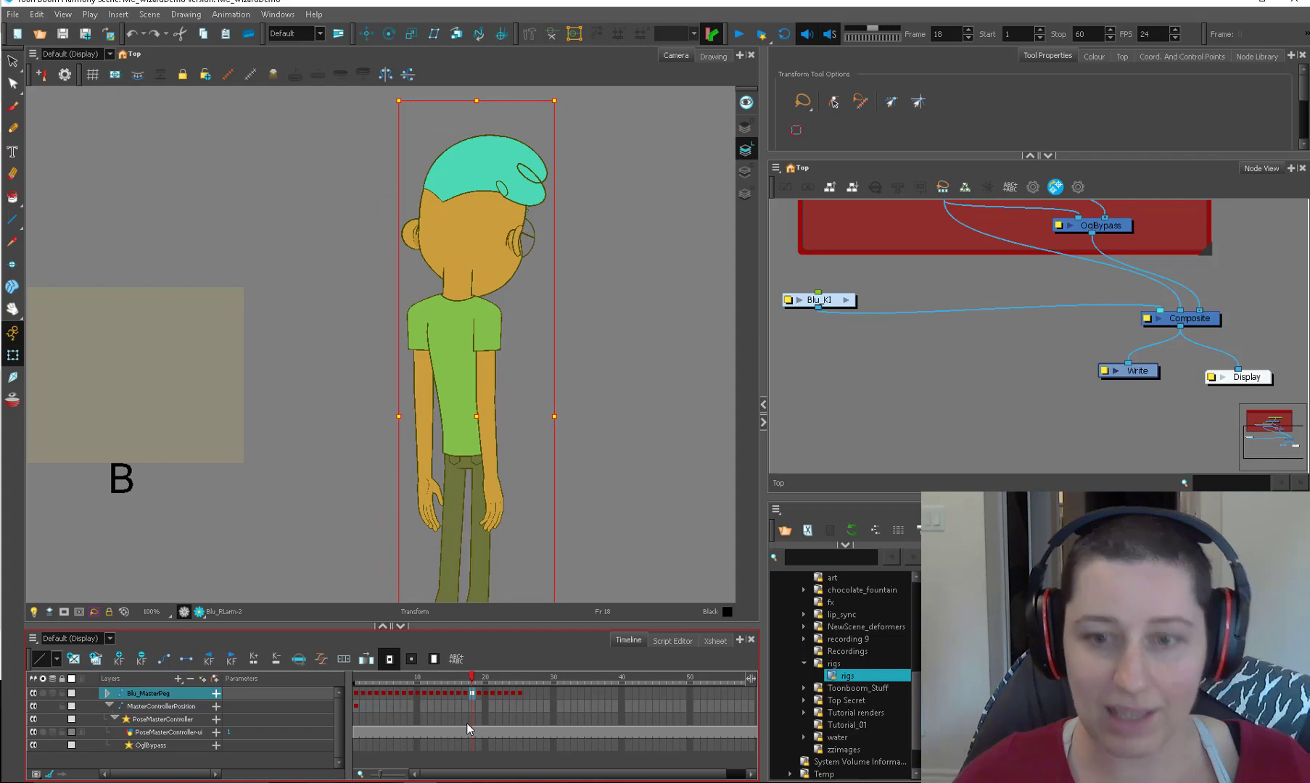
# Step: Set the current frame to 7 for the neutral front pose and clear the selection
pyautogui.click(404, 694)
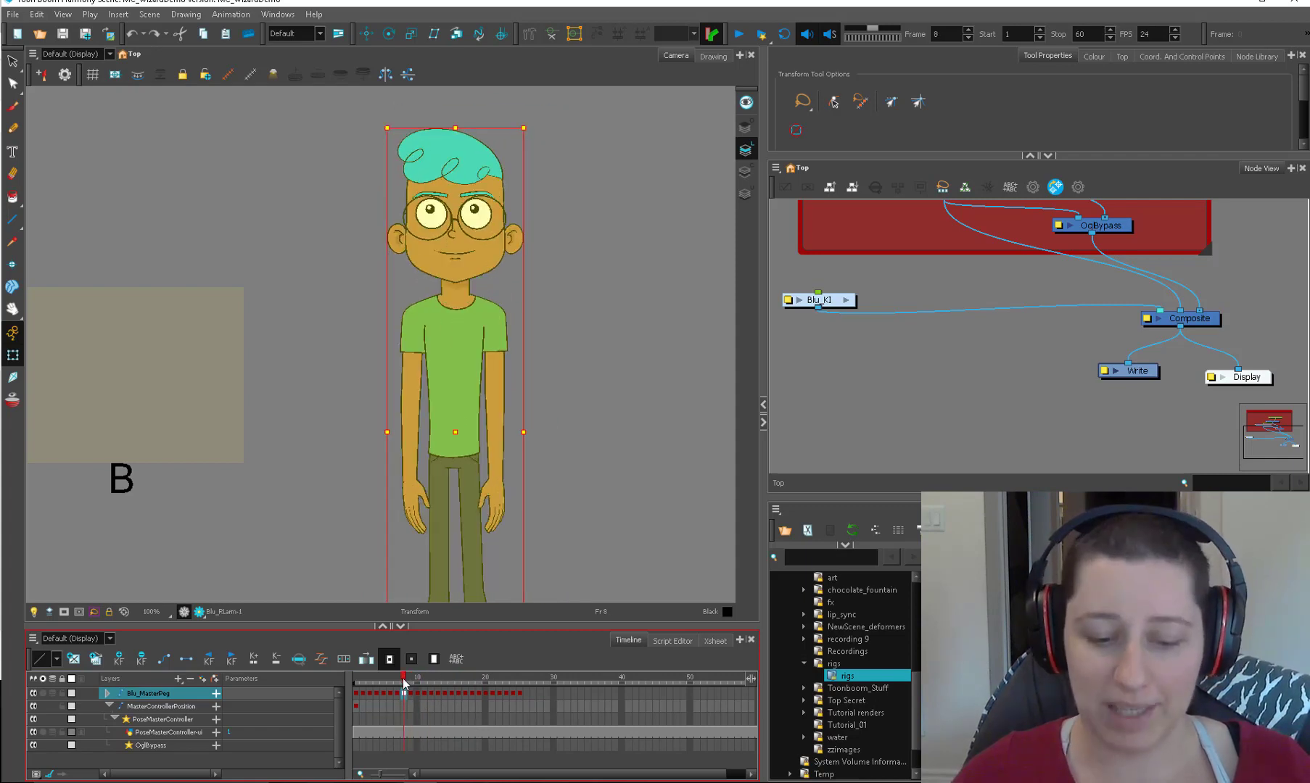
pyautogui.click(396, 687)
pyautogui.click(803, 336)
pyautogui.click(891, 373)
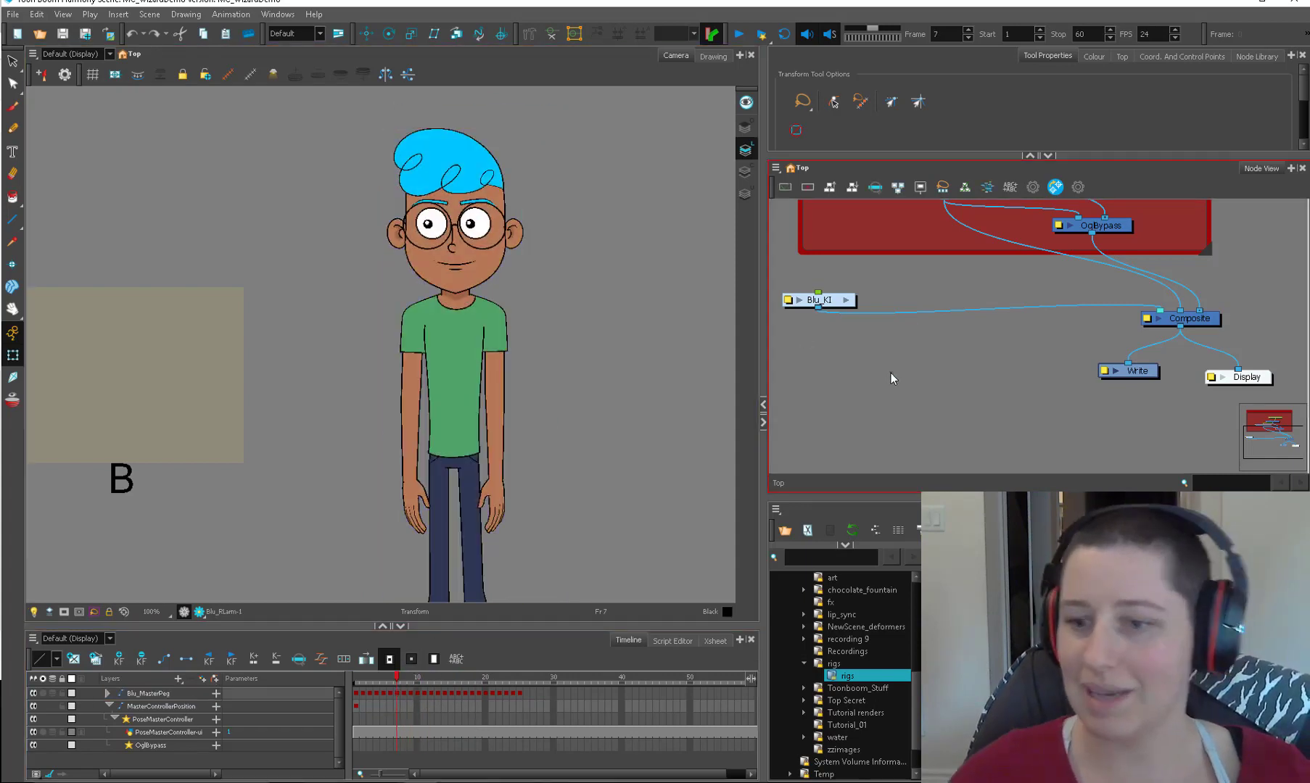
# Step: Delete the red instruction backdrop surrounding the master controller nodes while keeping the nodes themselves
pyautogui.scroll(-2, 876, 317)
pyautogui.moveTo(897, 296); pyautogui.dragTo(910, 354)
pyautogui.scroll(-1, 886, 368)
pyautogui.click(390, 659)
pyautogui.scroll(2, 1051, 312)
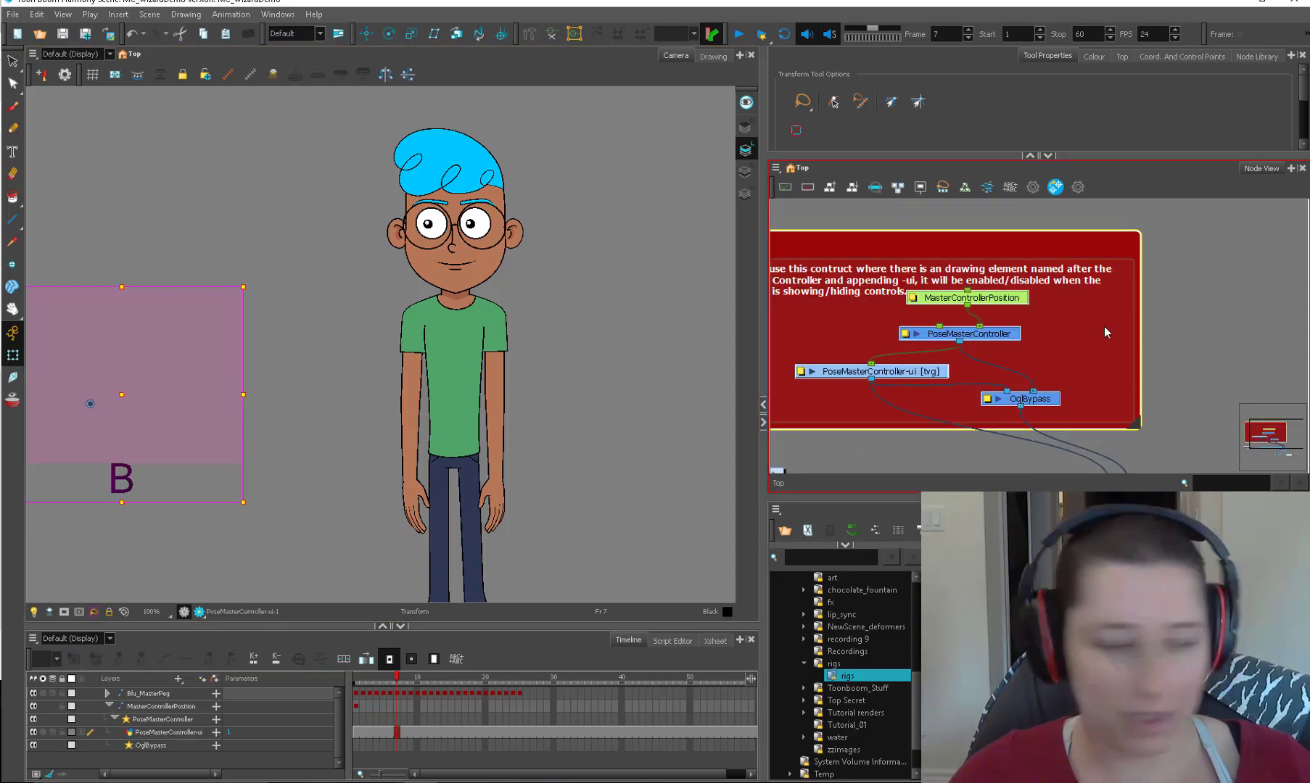
pyautogui.click(1173, 325)
pyautogui.press('Delete')
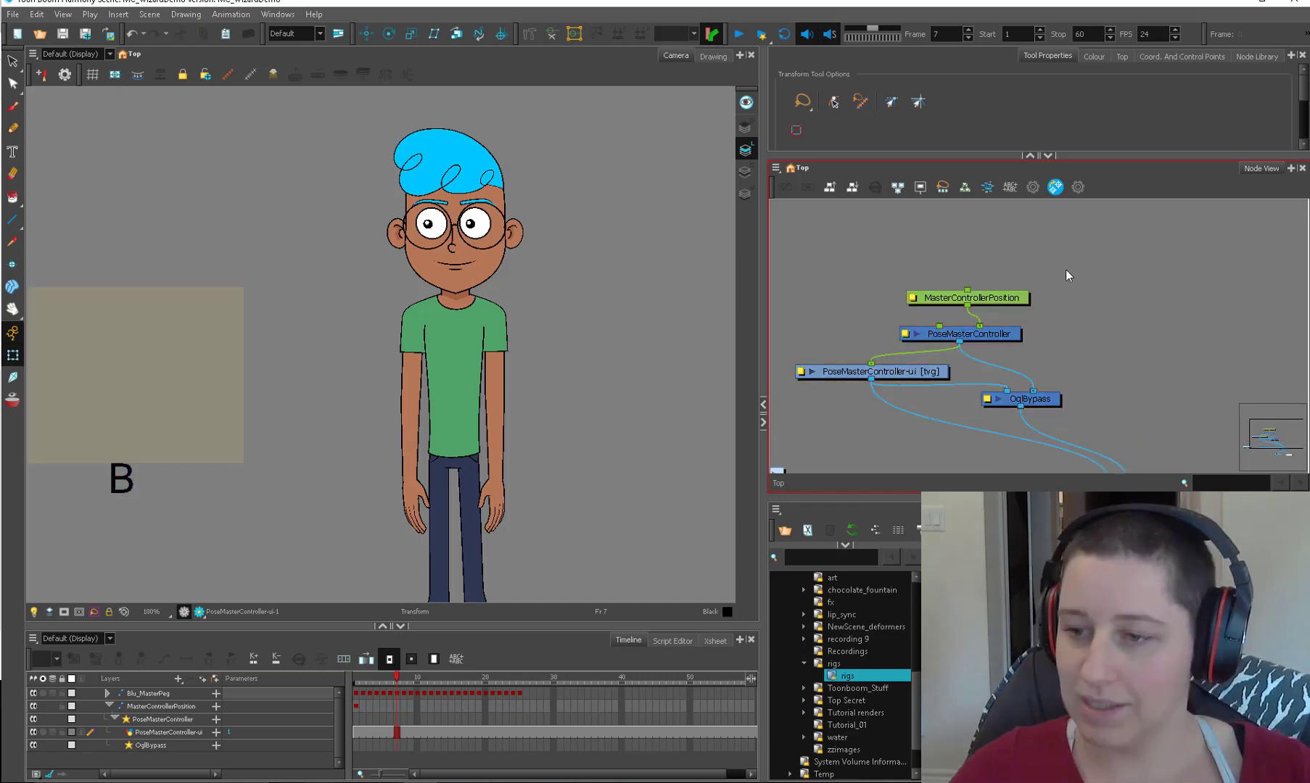
# Step: Open the PoseMasterController node's layer properties and examine its UI Script
pyautogui.moveTo(1004, 299); pyautogui.dragTo(1009, 295)
pyautogui.scroll(-1, 1044, 326)
pyautogui.scroll(2, 1049, 298)
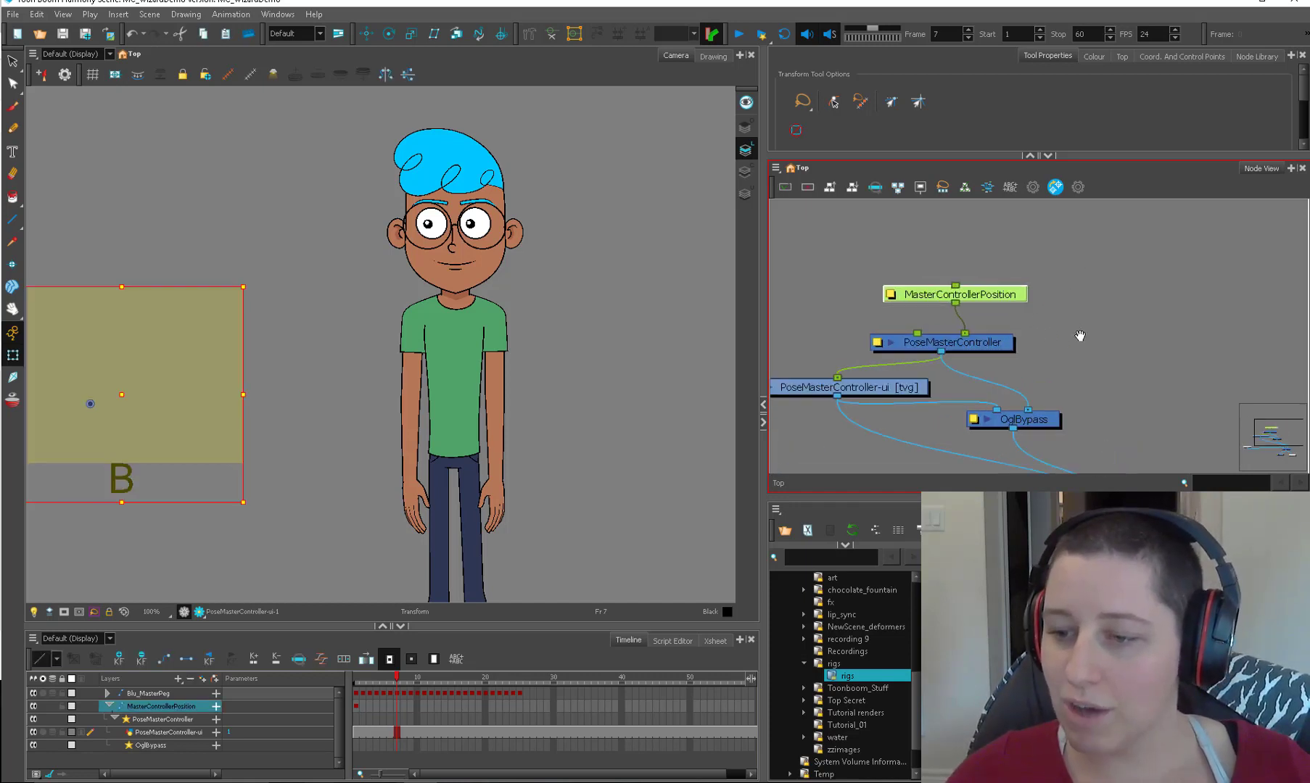
pyautogui.moveTo(1078, 336); pyautogui.dragTo(1132, 282)
pyautogui.moveTo(1048, 295); pyautogui.dragTo(1062, 292)
pyautogui.doubleClick(945, 288)
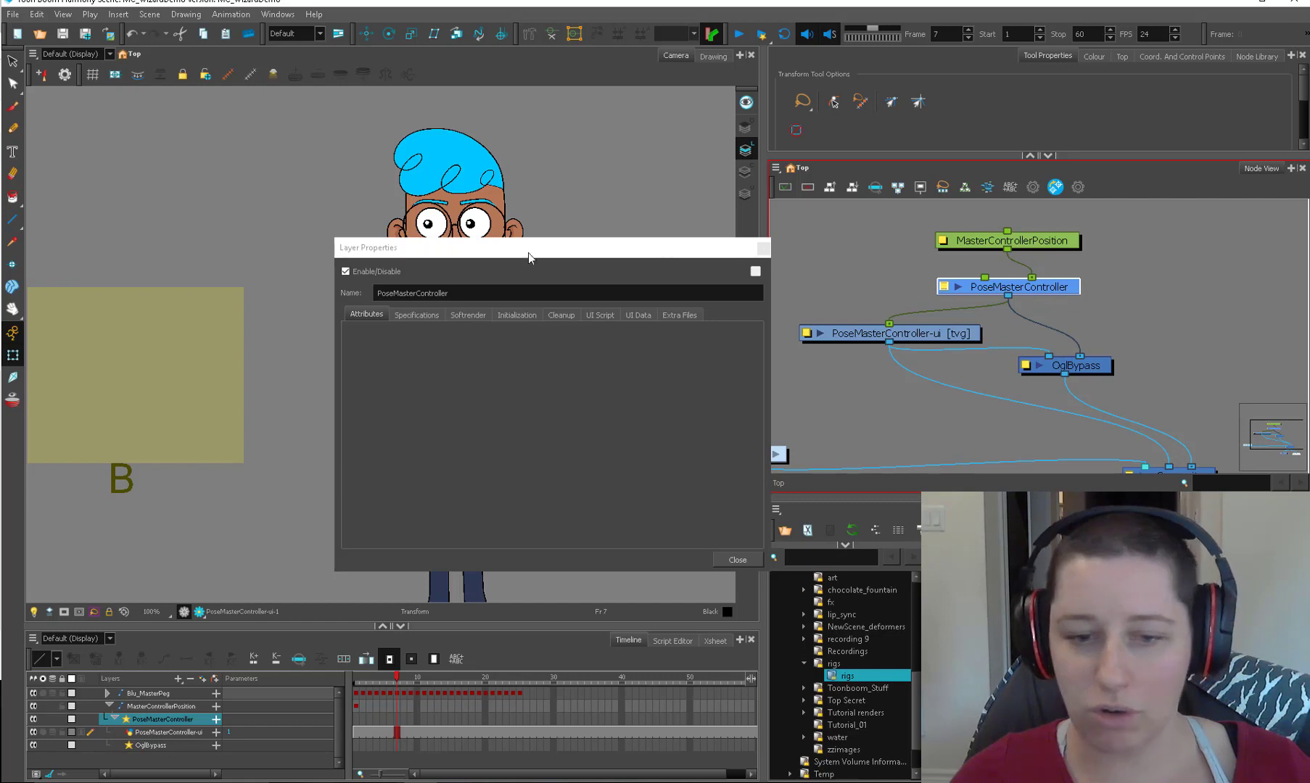
pyautogui.click(468, 315)
pyautogui.click(517, 315)
pyautogui.click(561, 314)
pyautogui.click(600, 315)
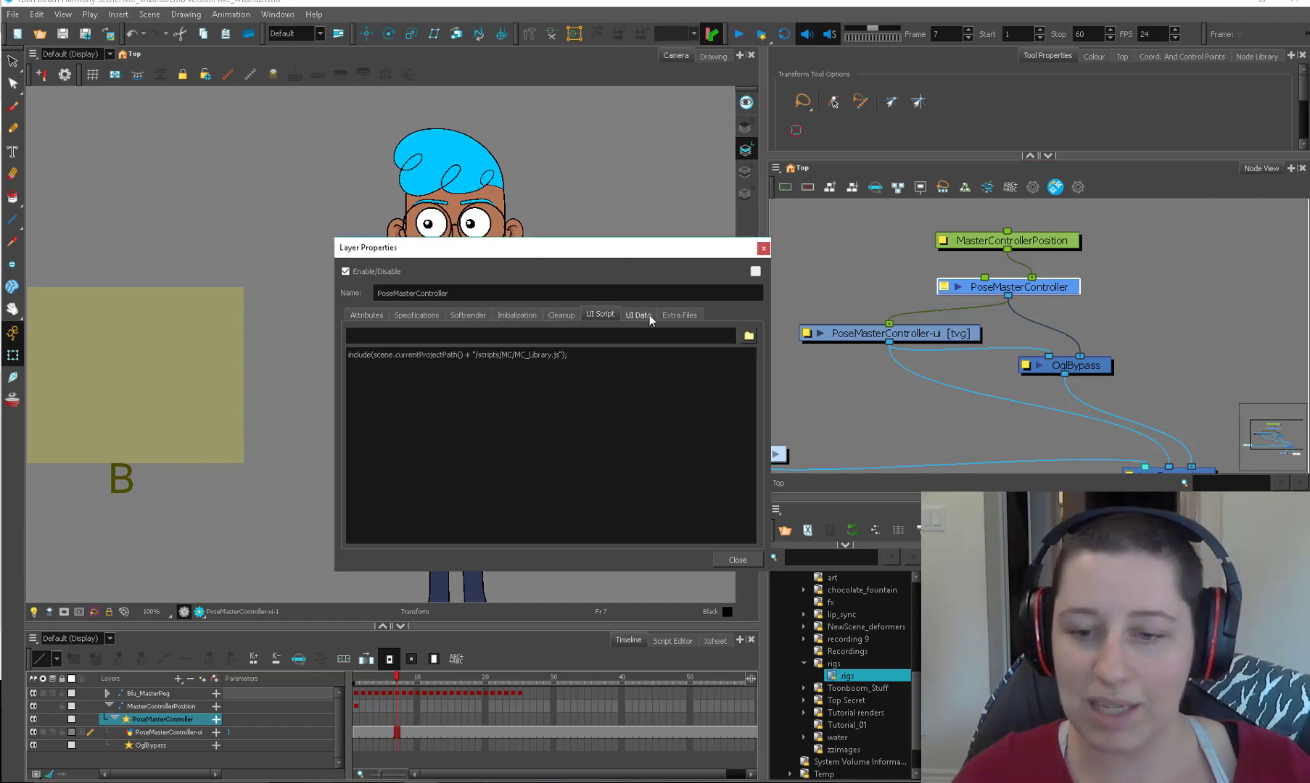
# Step: Check the PoseMasterController node's extra files, close its properties, and shift the OglBypass node closer beneath it
pyautogui.click(679, 314)
pyautogui.click(763, 248)
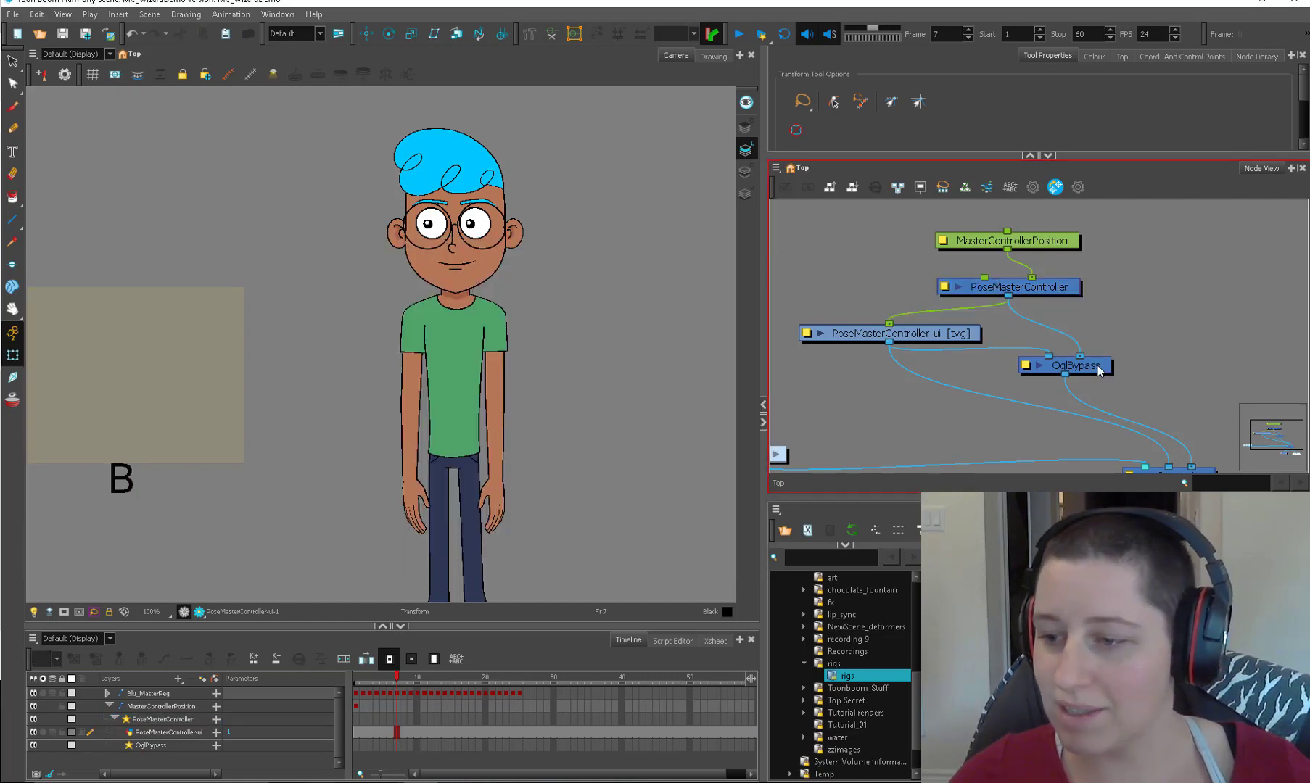
pyautogui.moveTo(1098, 370); pyautogui.dragTo(1071, 371)
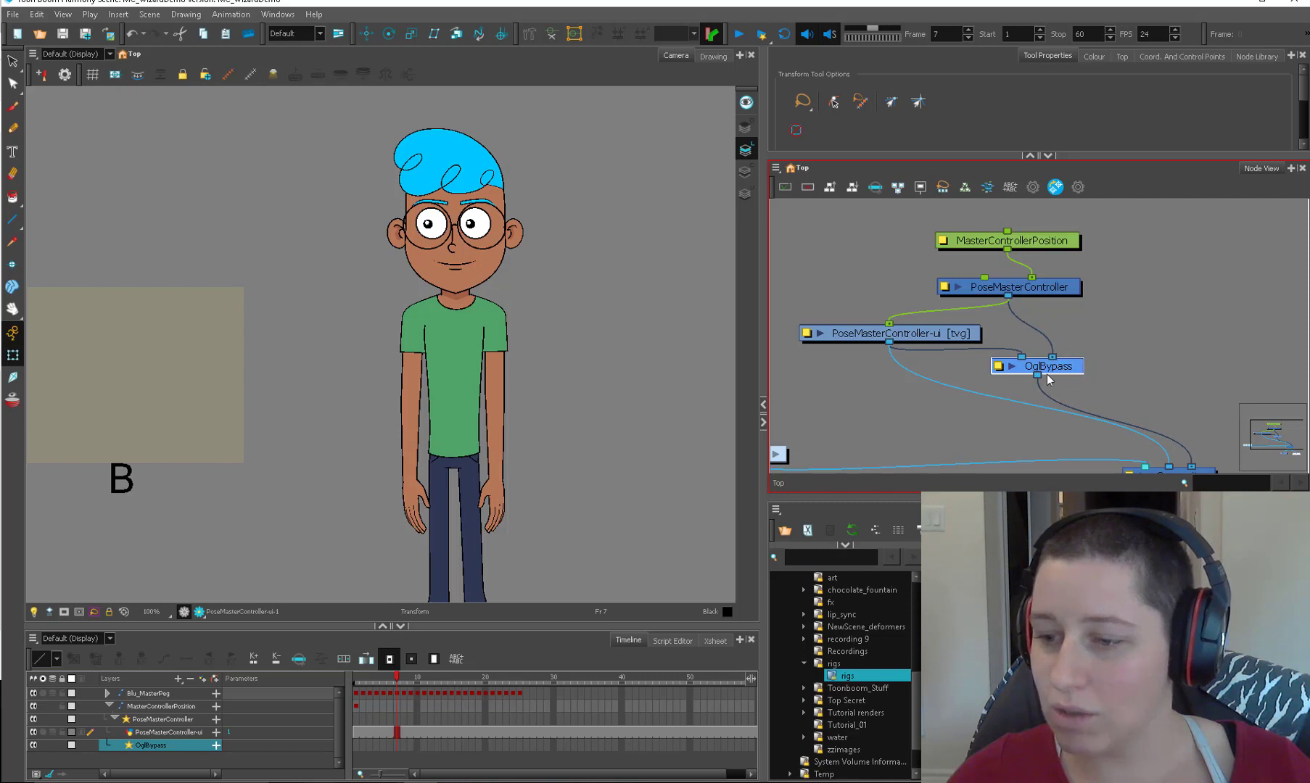
pyautogui.click(860, 338)
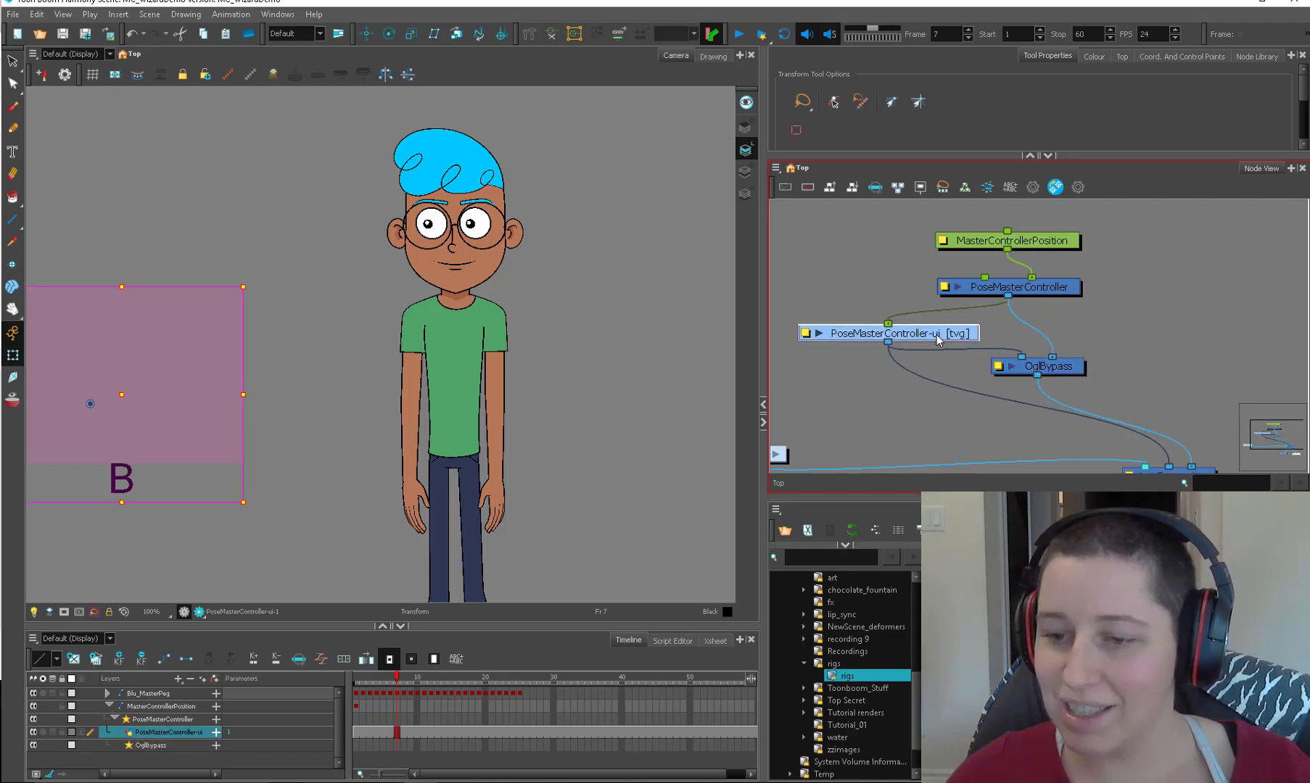
# Step: Using the MasterControllerPosition peg, shrink the controller's rectangular interface and place it just beside the character's head
pyautogui.click(1052, 241)
pyautogui.moveTo(1052, 246); pyautogui.dragTo(1074, 250)
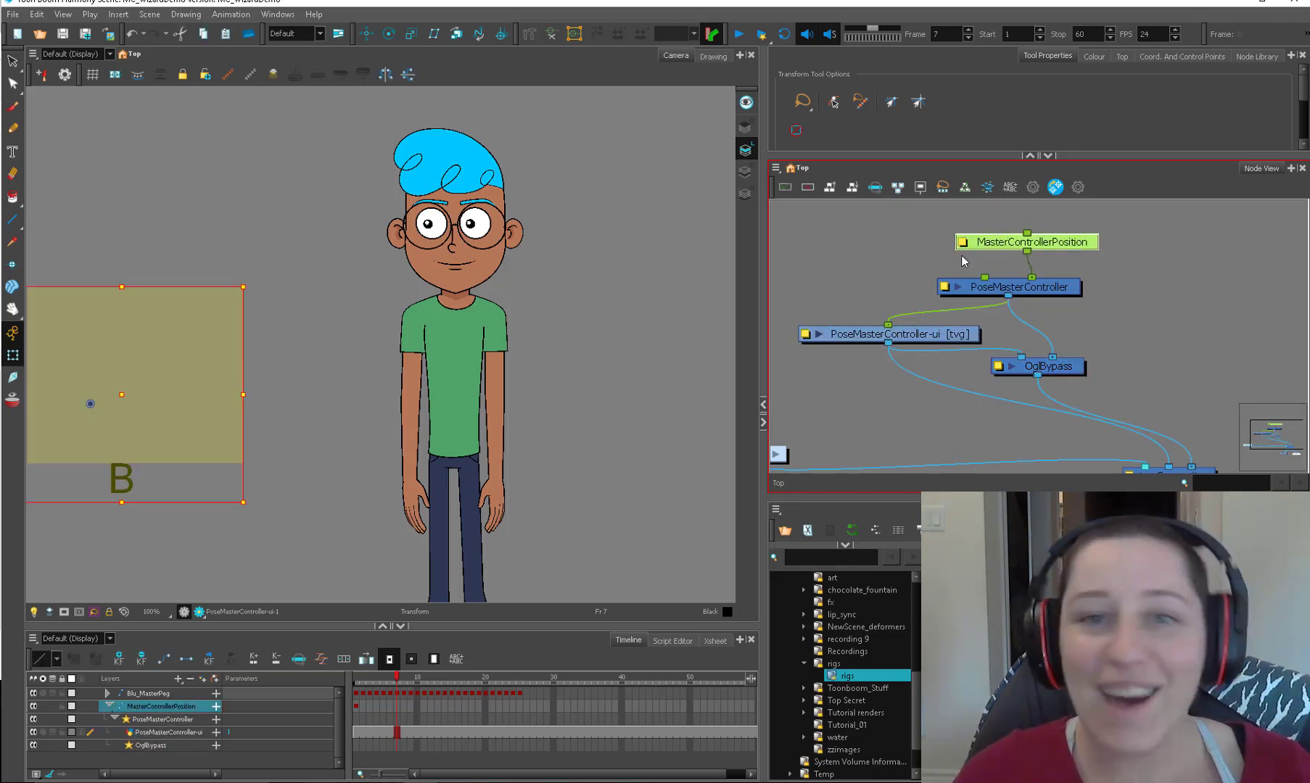
pyautogui.scroll(-1, 610, 427)
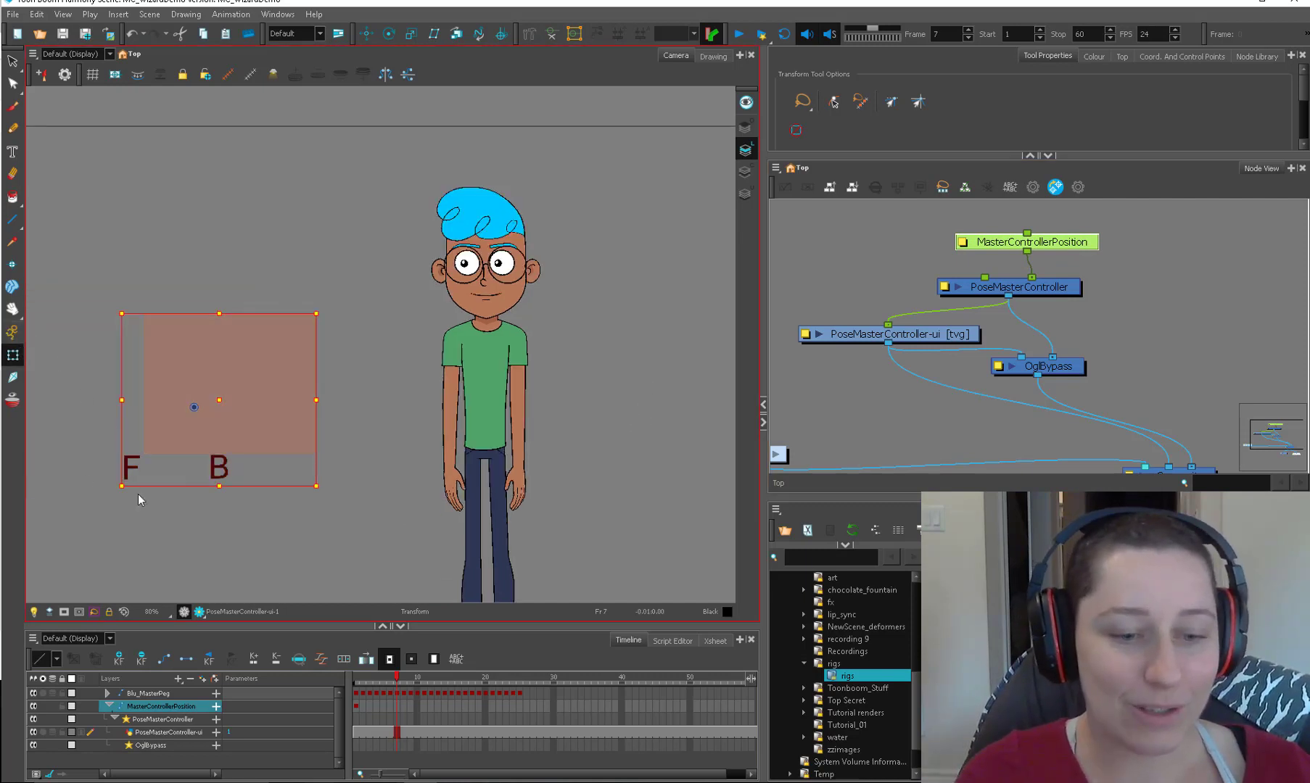
pyautogui.moveTo(261, 448); pyautogui.dragTo(369, 274)
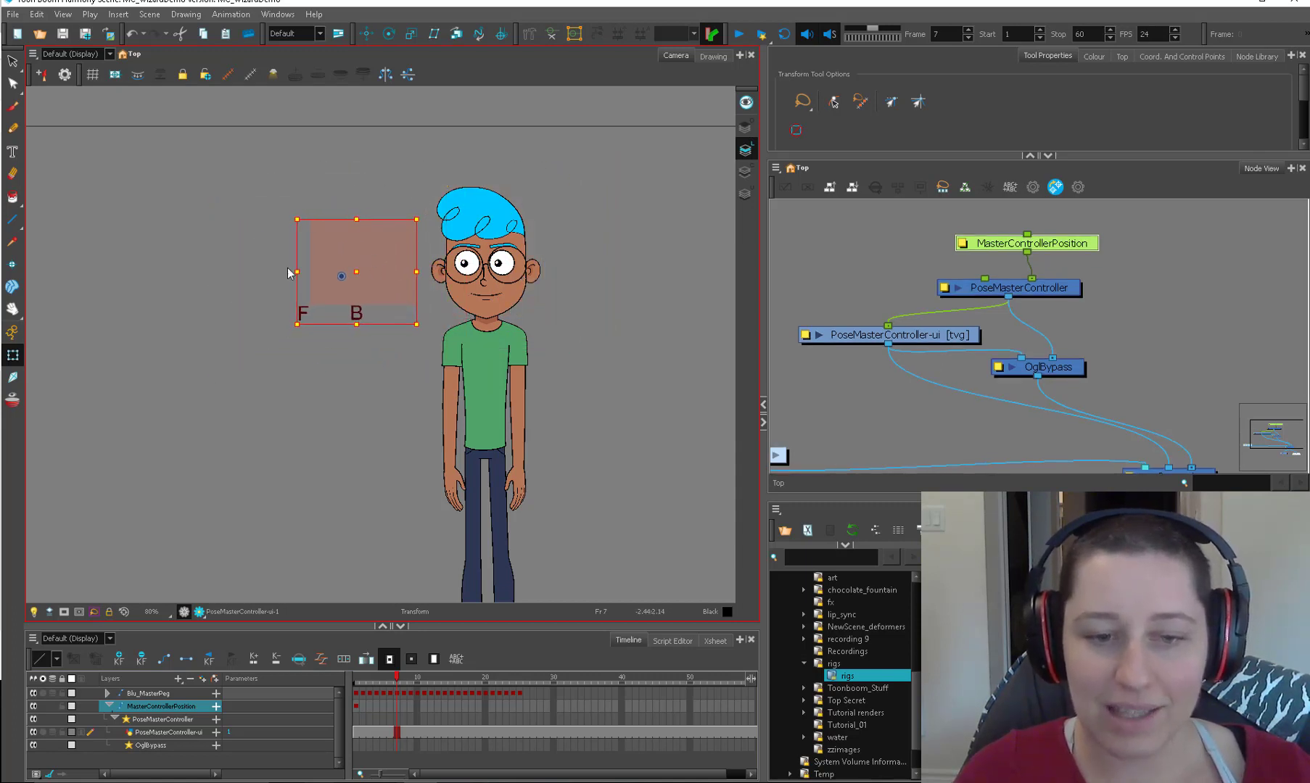
# Step: Select the PoseMasterController node and disable its PoseMasterController-ui drawing node
pyautogui.click(852, 374)
pyautogui.moveTo(893, 412); pyautogui.dragTo(981, 375)
pyautogui.scroll(-1, 982, 376)
pyautogui.moveTo(1142, 313); pyautogui.dragTo(1093, 311)
pyautogui.click(985, 274)
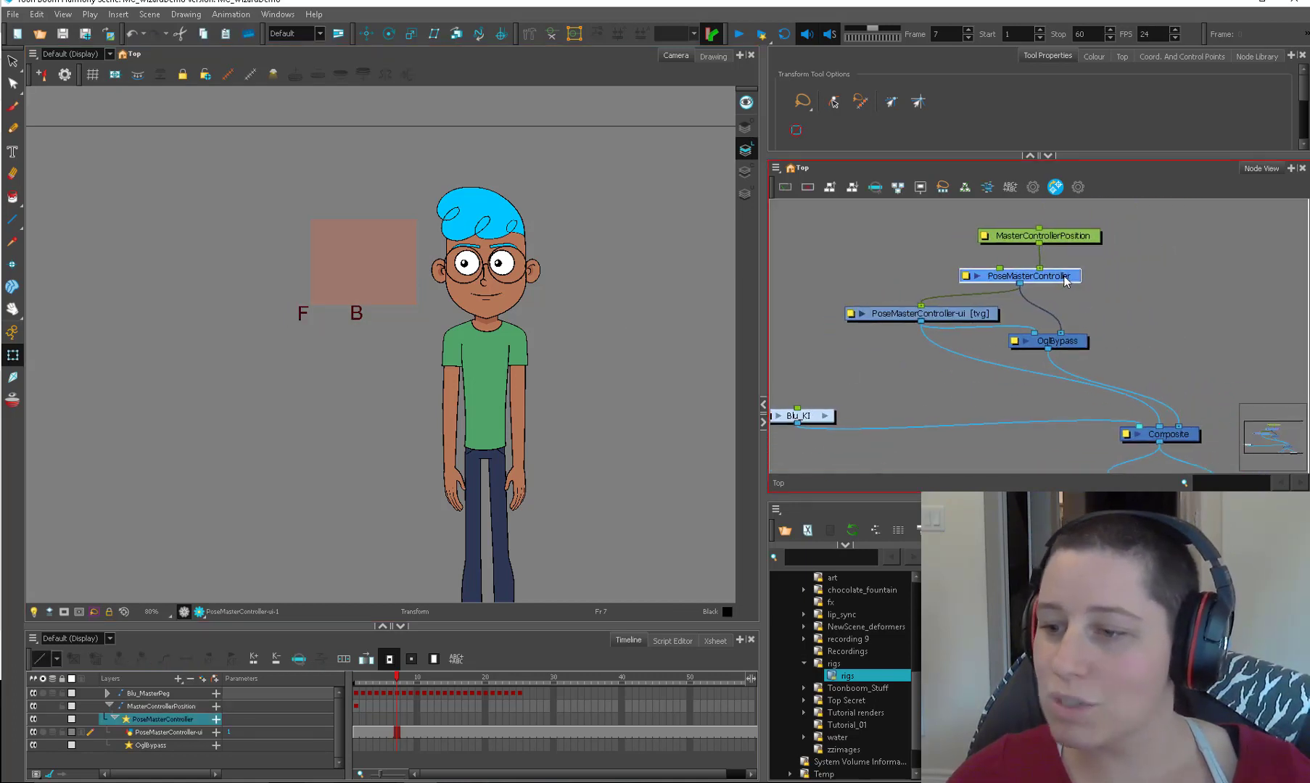
pyautogui.scroll(3, 985, 278)
pyautogui.scroll(-1, 1057, 281)
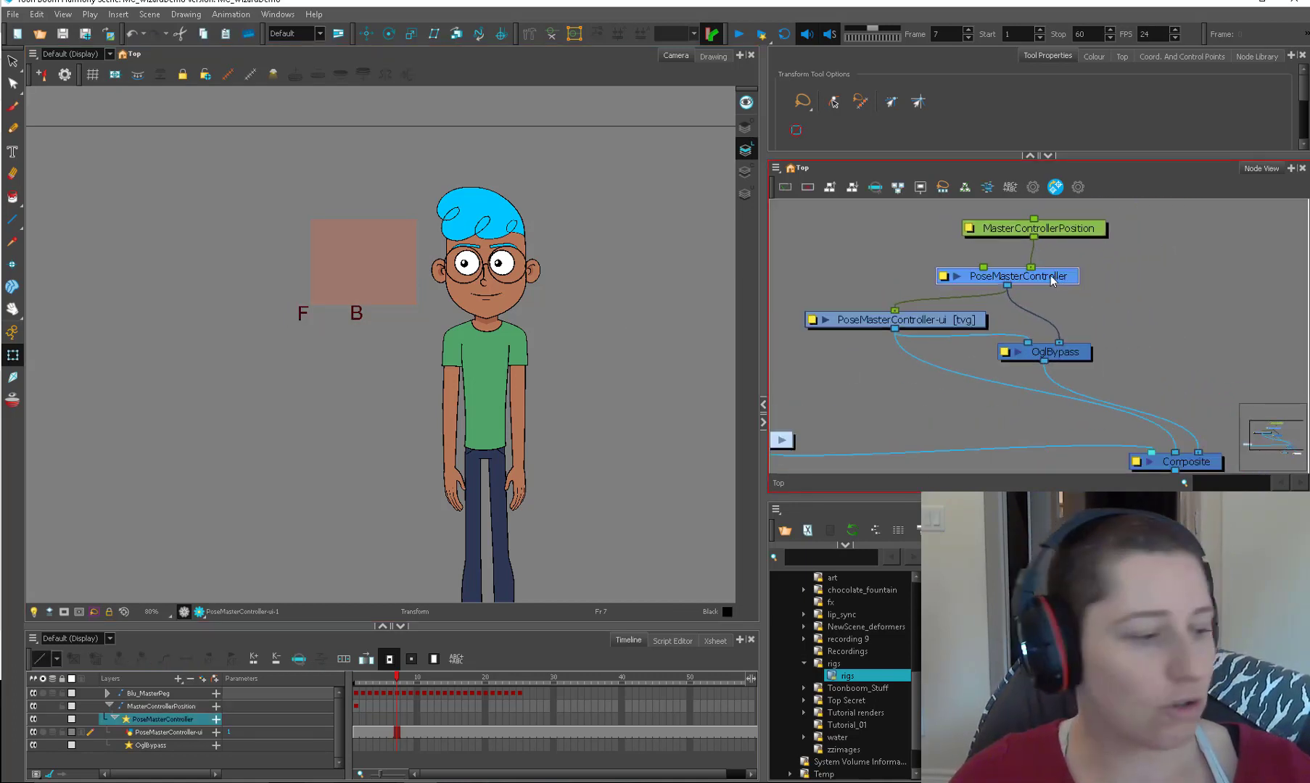
pyautogui.press('d')
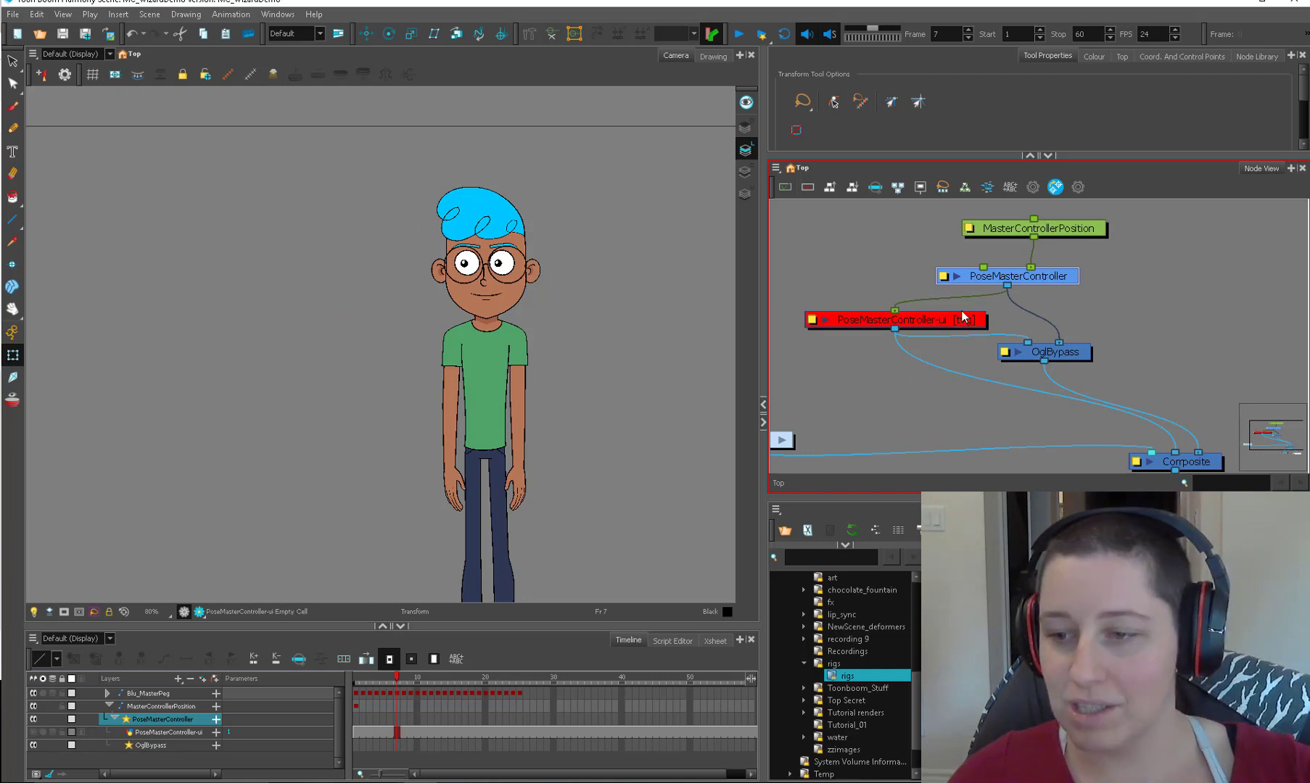
# Step: Open the setup for the PoseMasterController node and choose to make a simple head turn
pyautogui.doubleClick(1046, 281)
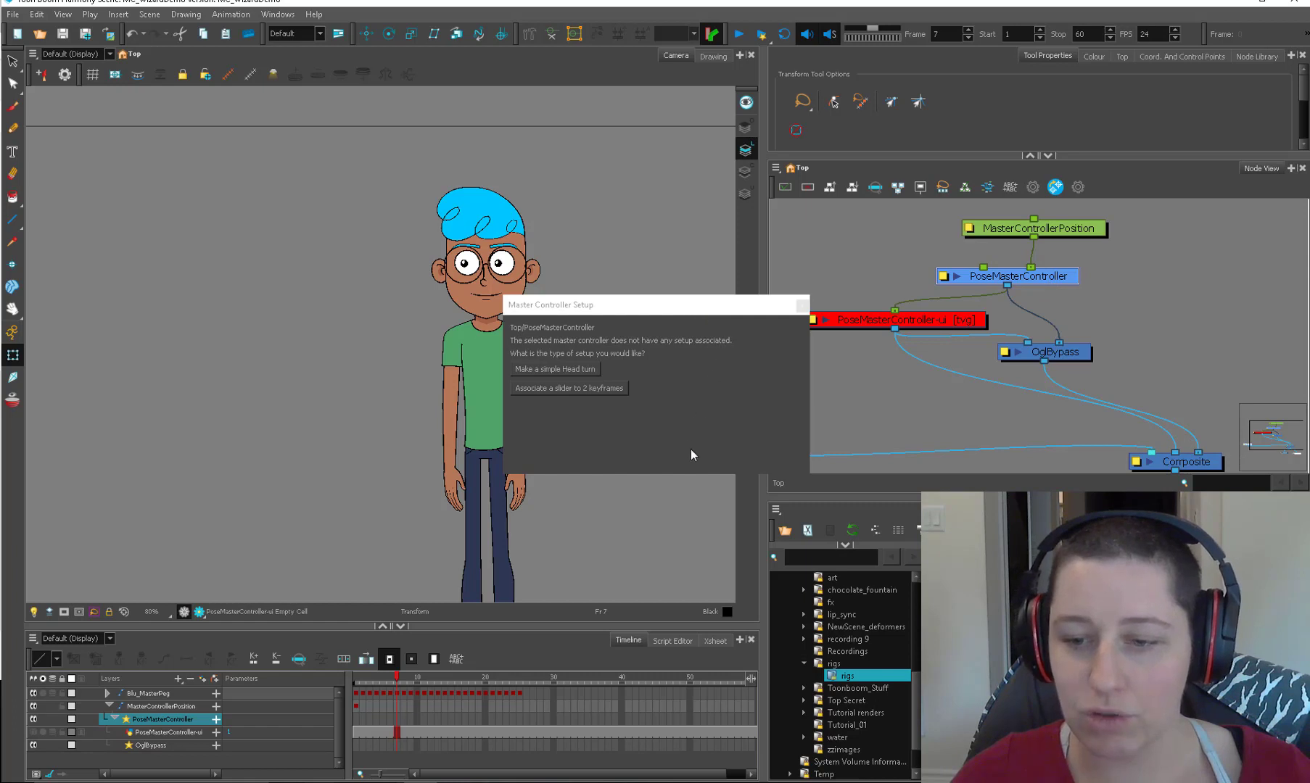
pyautogui.click(583, 370)
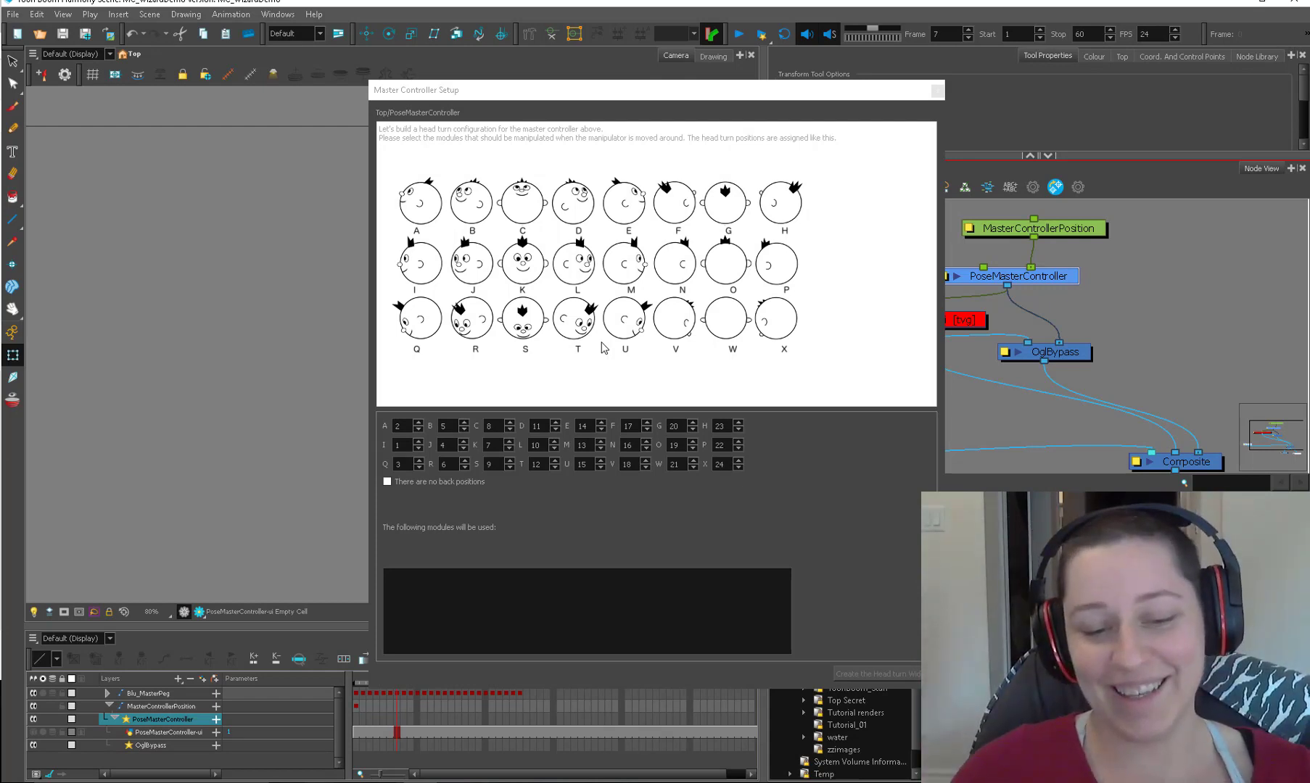
pyautogui.click(409, 444)
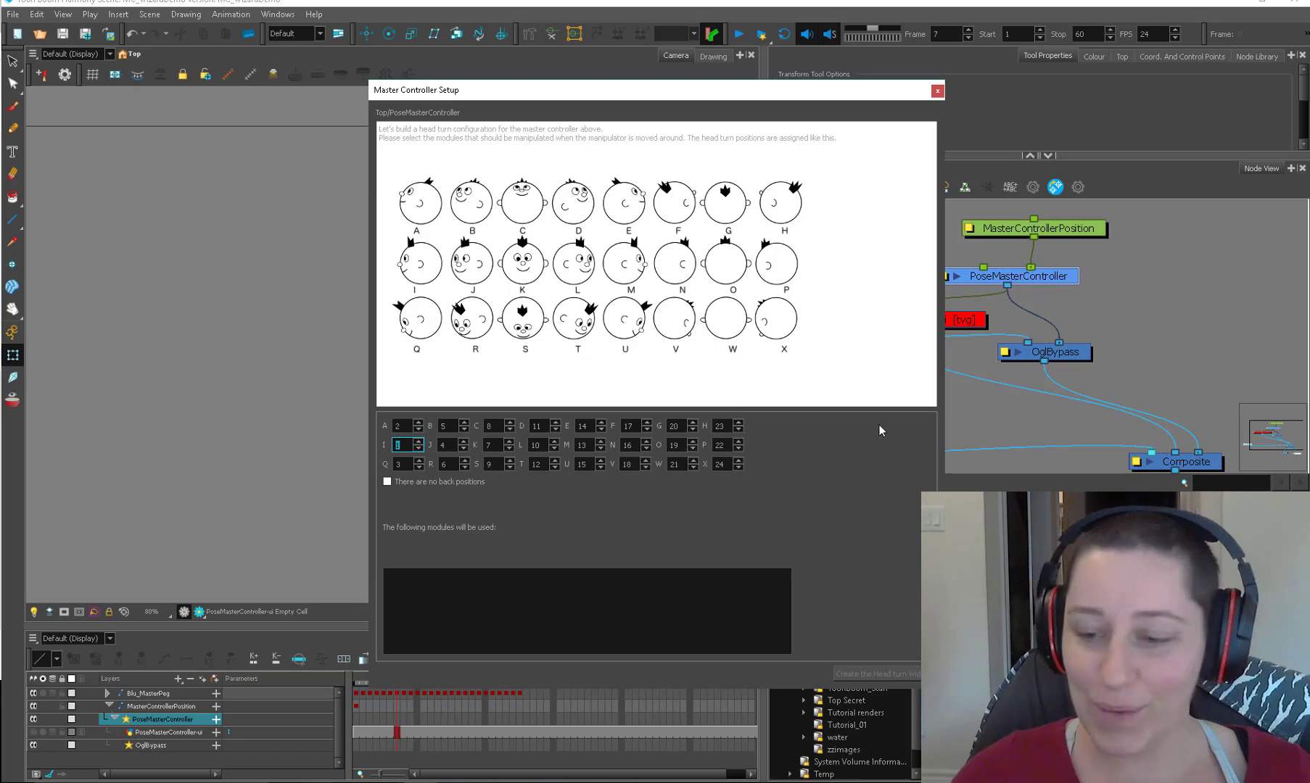
# Step: Compare the rig's poses from frame 1 to frame 14 with the frame numbers assigned to the lettered head positions
pyautogui.moveTo(777, 91); pyautogui.dragTo(1108, 77)
pyautogui.click(362, 680)
pyautogui.moveTo(360, 682)
pyautogui.mouseDown()
pyautogui.moveTo(424, 678)
pyautogui.moveTo(354, 678)
pyautogui.mouseUp()
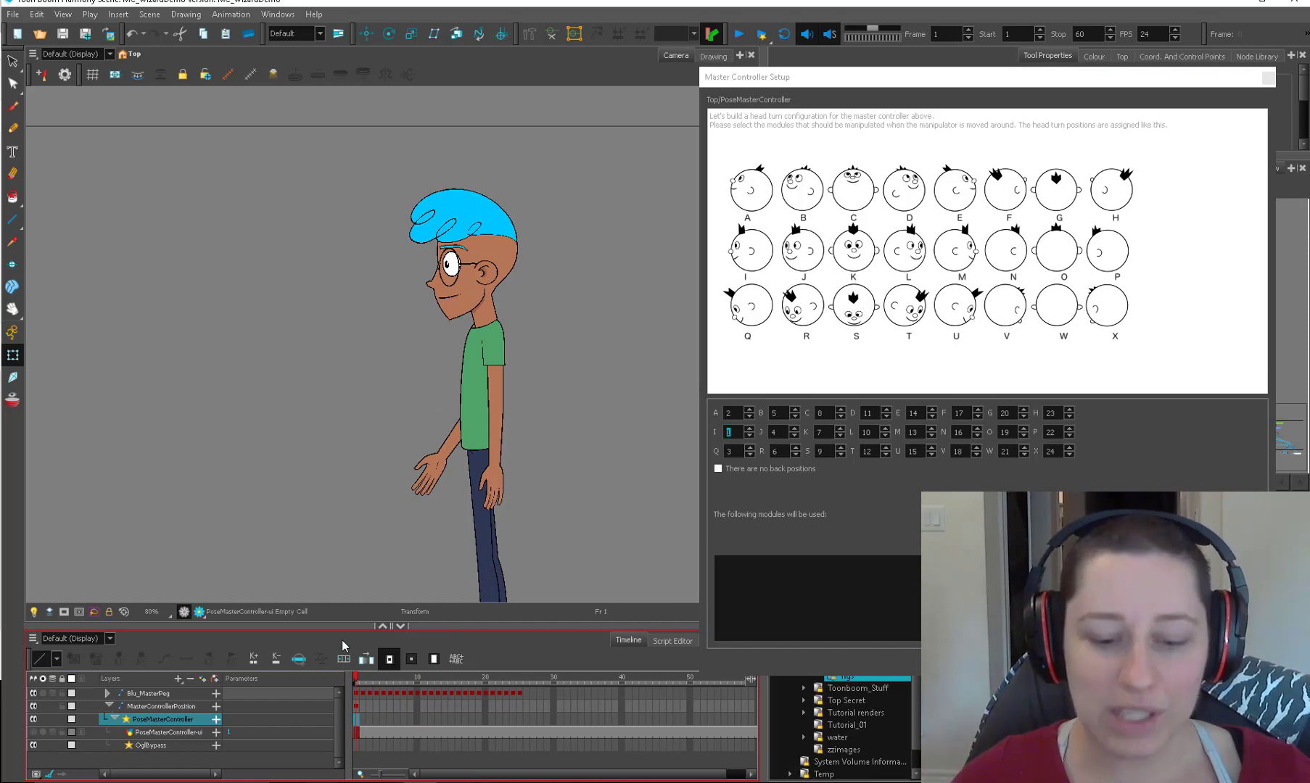
pyautogui.moveTo(358, 678); pyautogui.dragTo(354, 677)
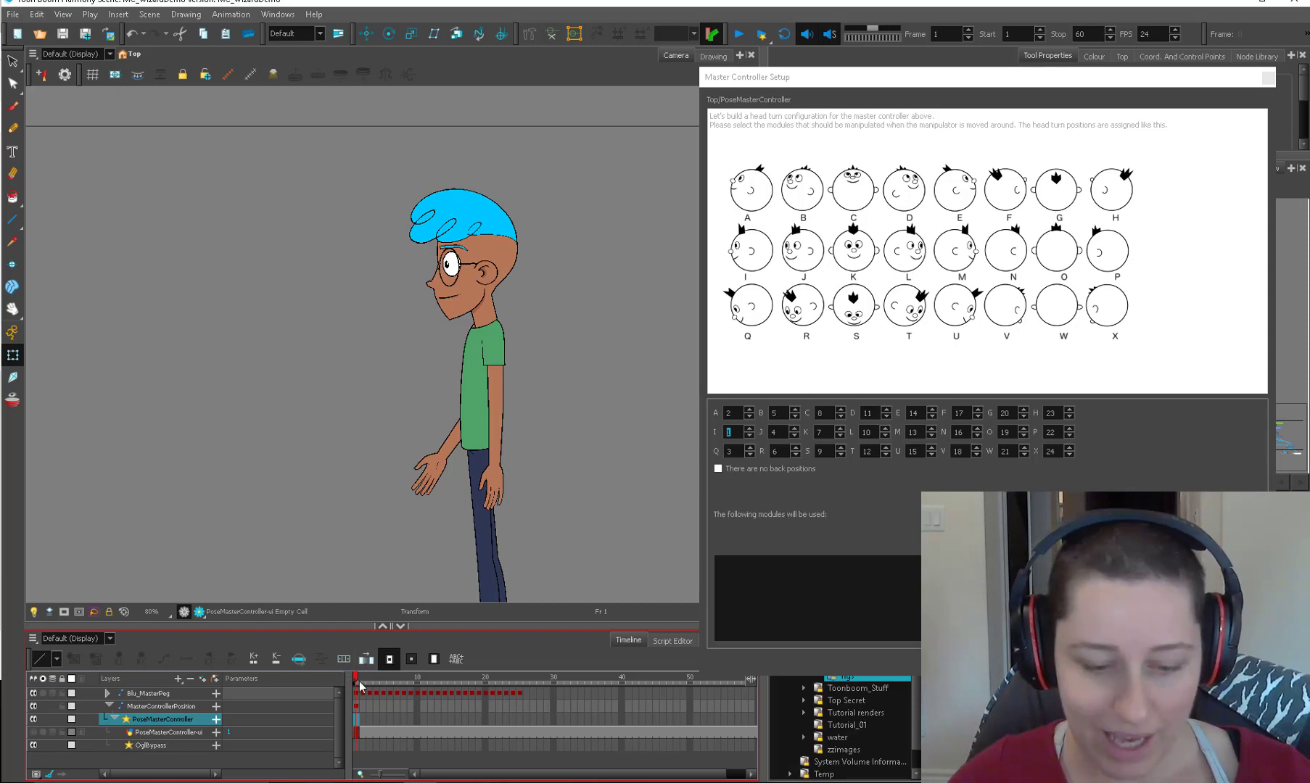
pyautogui.click(363, 681)
pyautogui.click(356, 681)
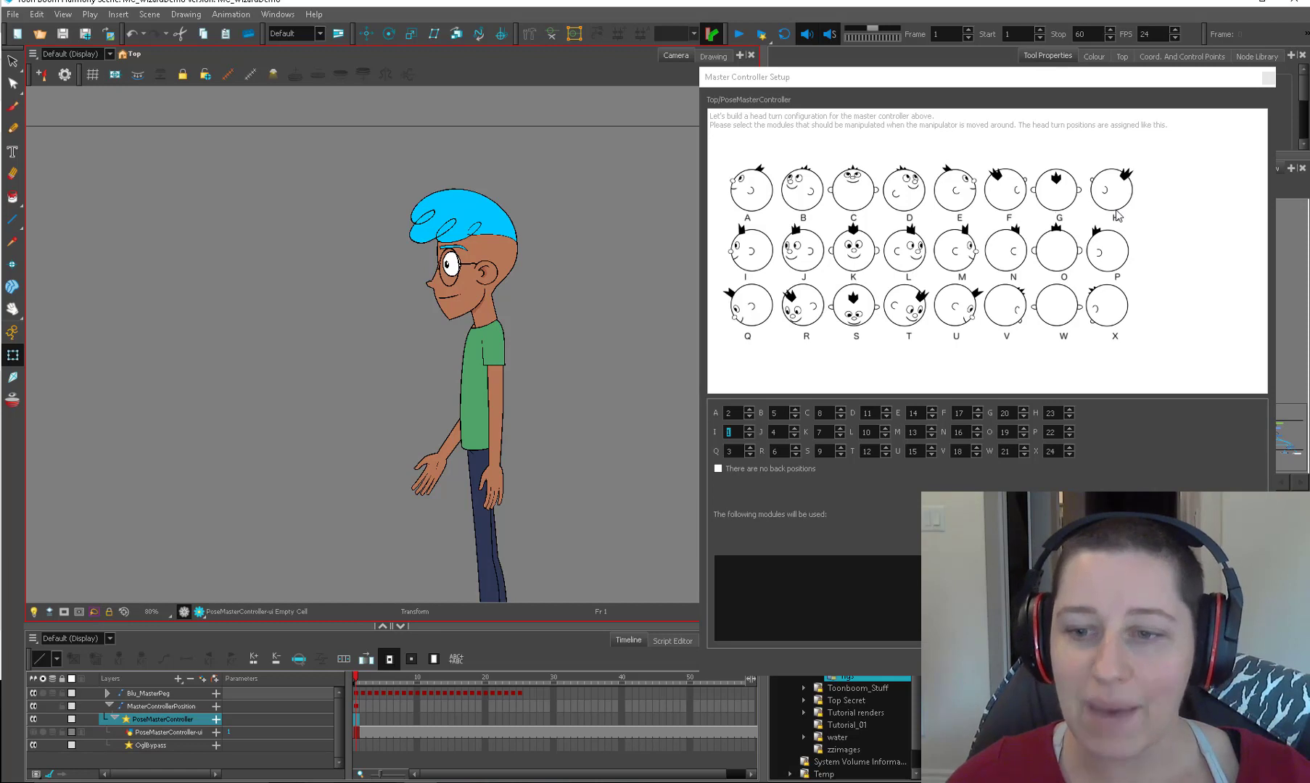
pyautogui.click(356, 698)
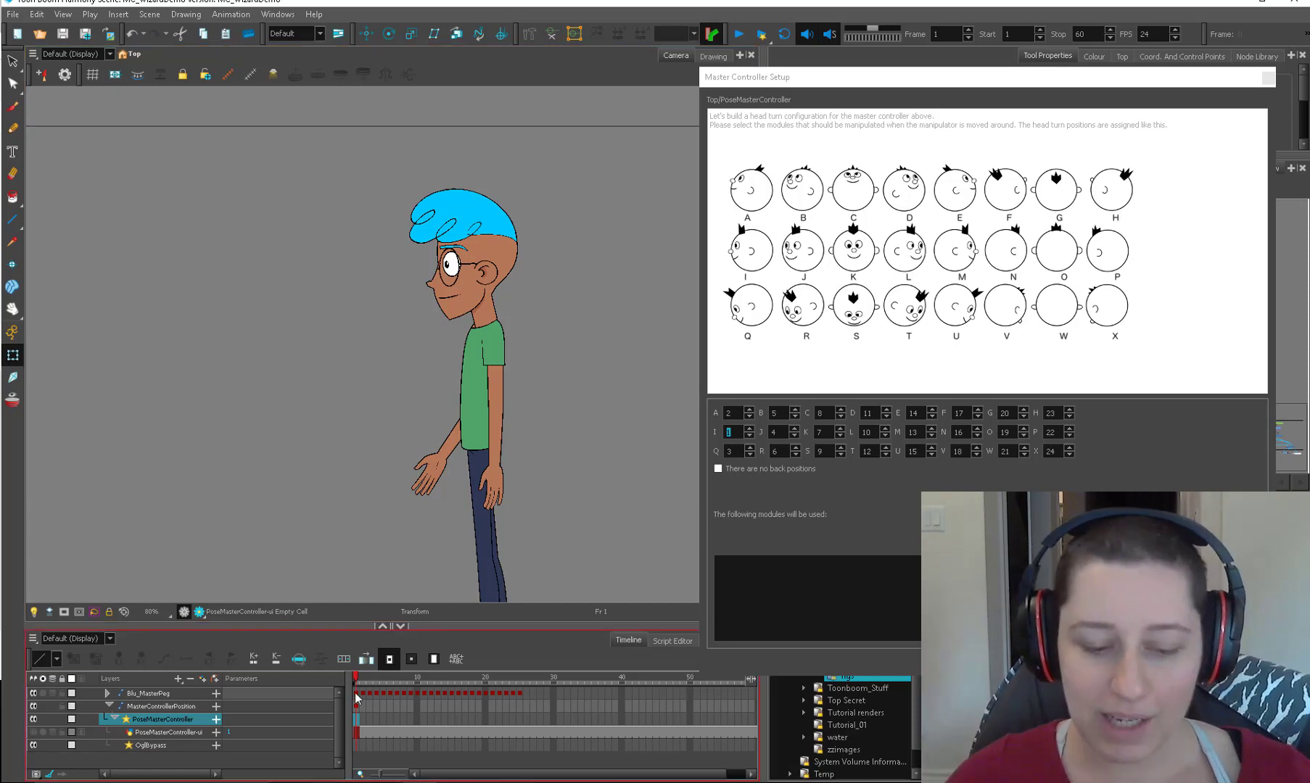
pyautogui.click(408, 586)
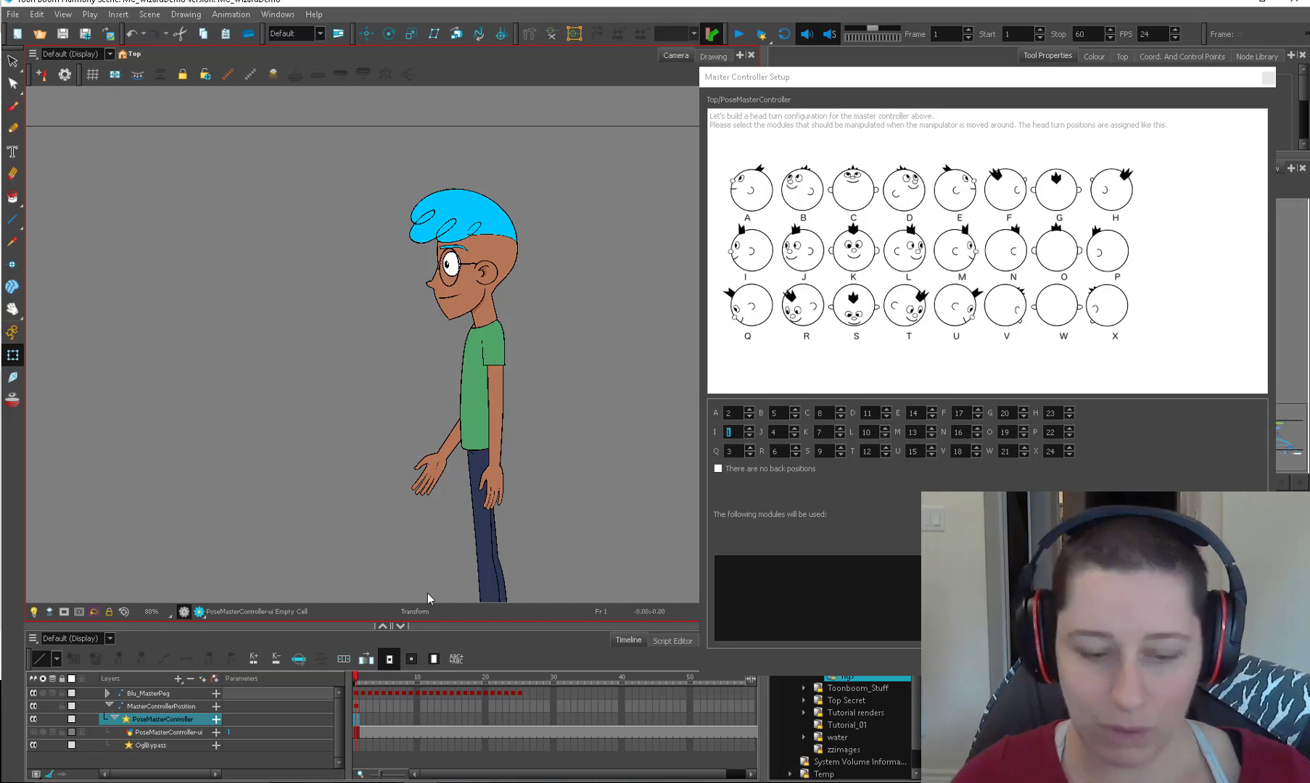
pyautogui.moveTo(357, 680); pyautogui.dragTo(444, 677)
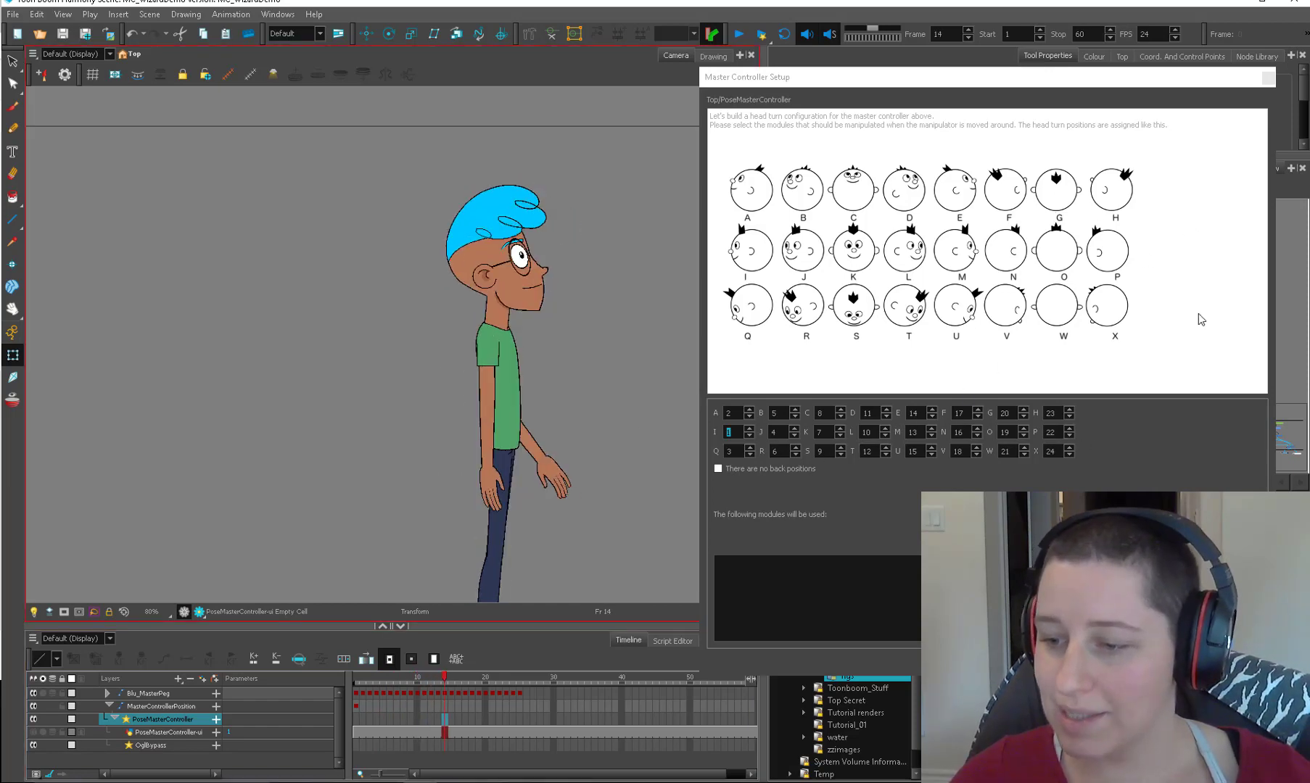
# Step: Locate the Blu_KI group in the node network and recheck the frame 1 pose against head position I
pyautogui.moveTo(1181, 85); pyautogui.dragTo(890, 44)
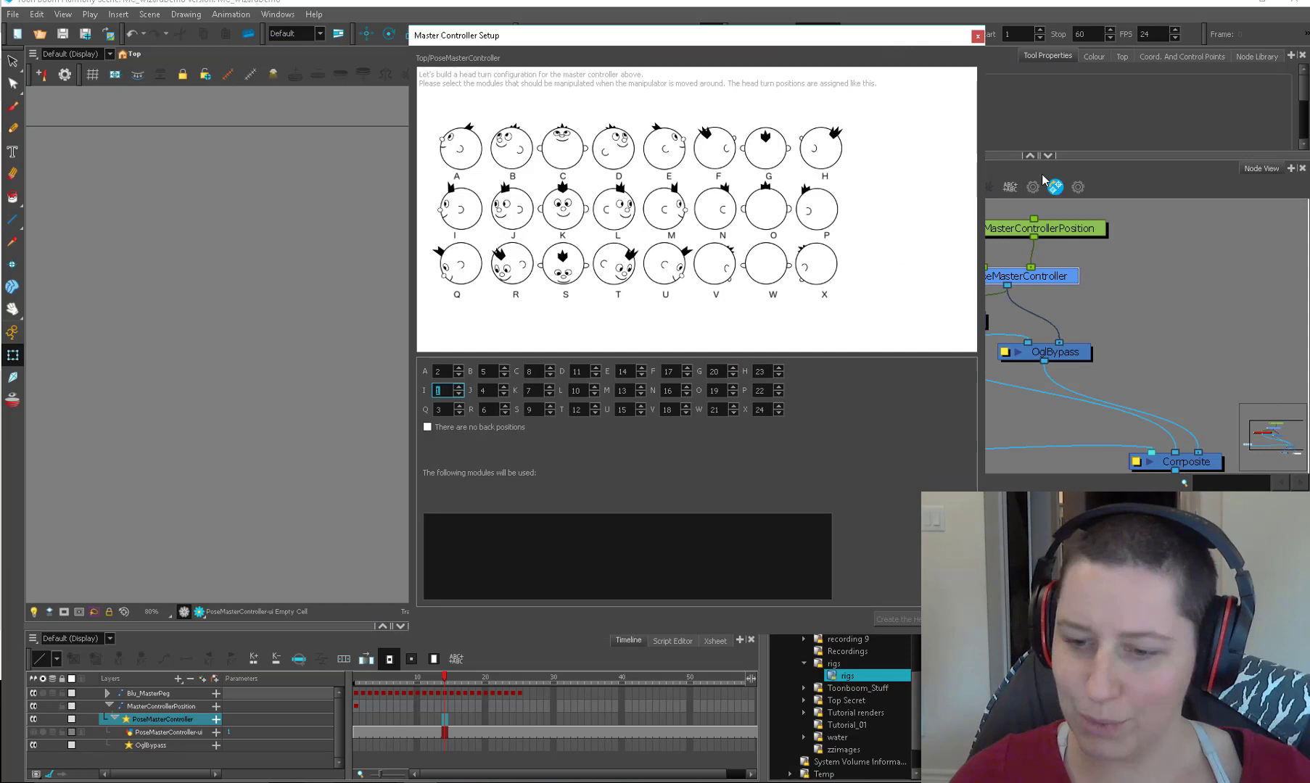
pyautogui.click(1101, 321)
pyautogui.scroll(-2, 1026, 367)
pyautogui.moveTo(1023, 370); pyautogui.dragTo(1231, 332)
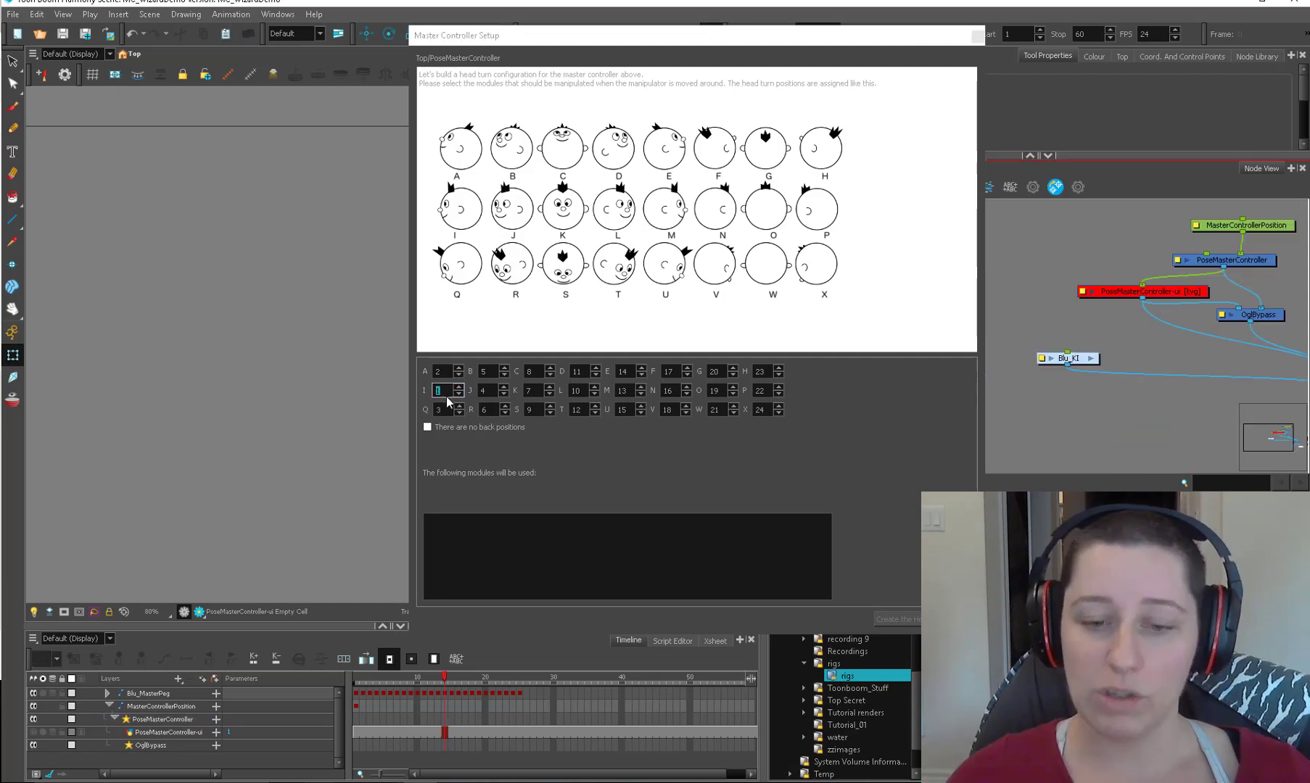
pyautogui.click(357, 680)
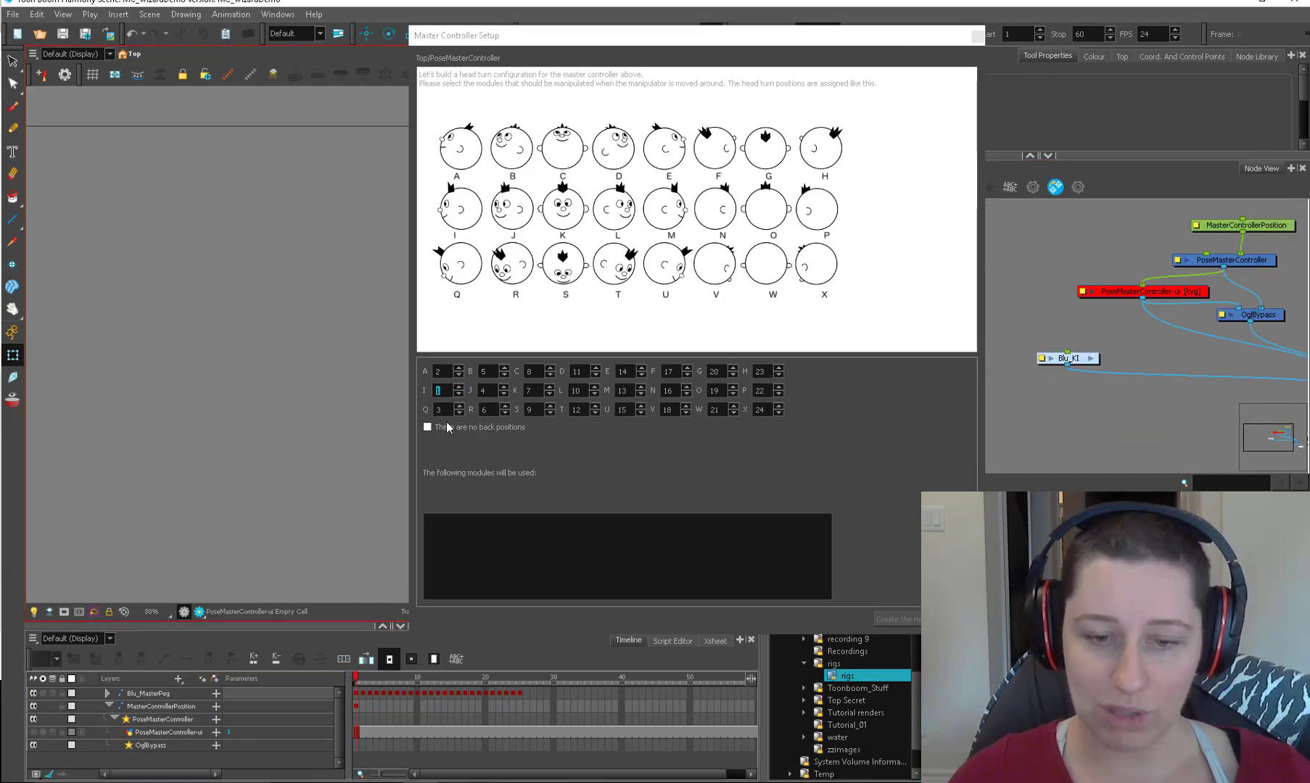
pyautogui.moveTo(620, 35); pyautogui.dragTo(860, 42)
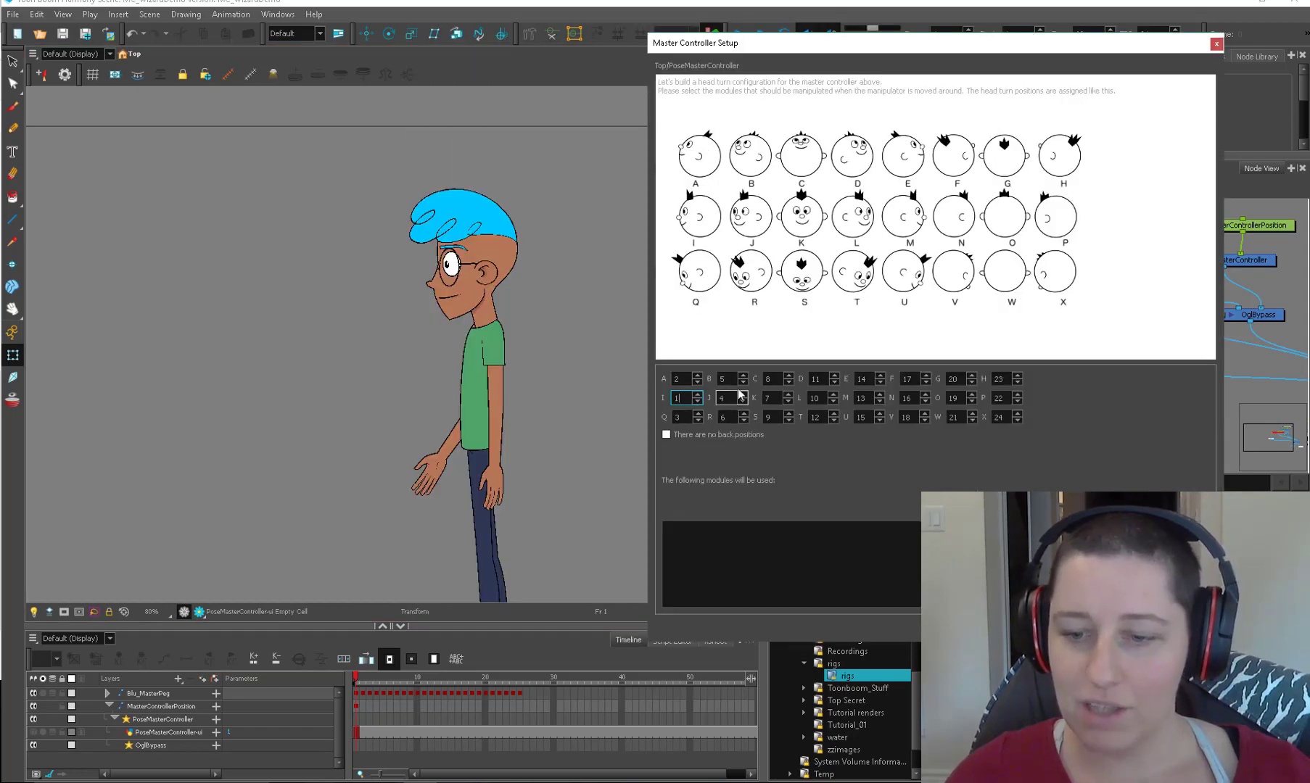
pyautogui.click(398, 679)
pyautogui.moveTo(406, 682); pyautogui.dragTo(336, 654)
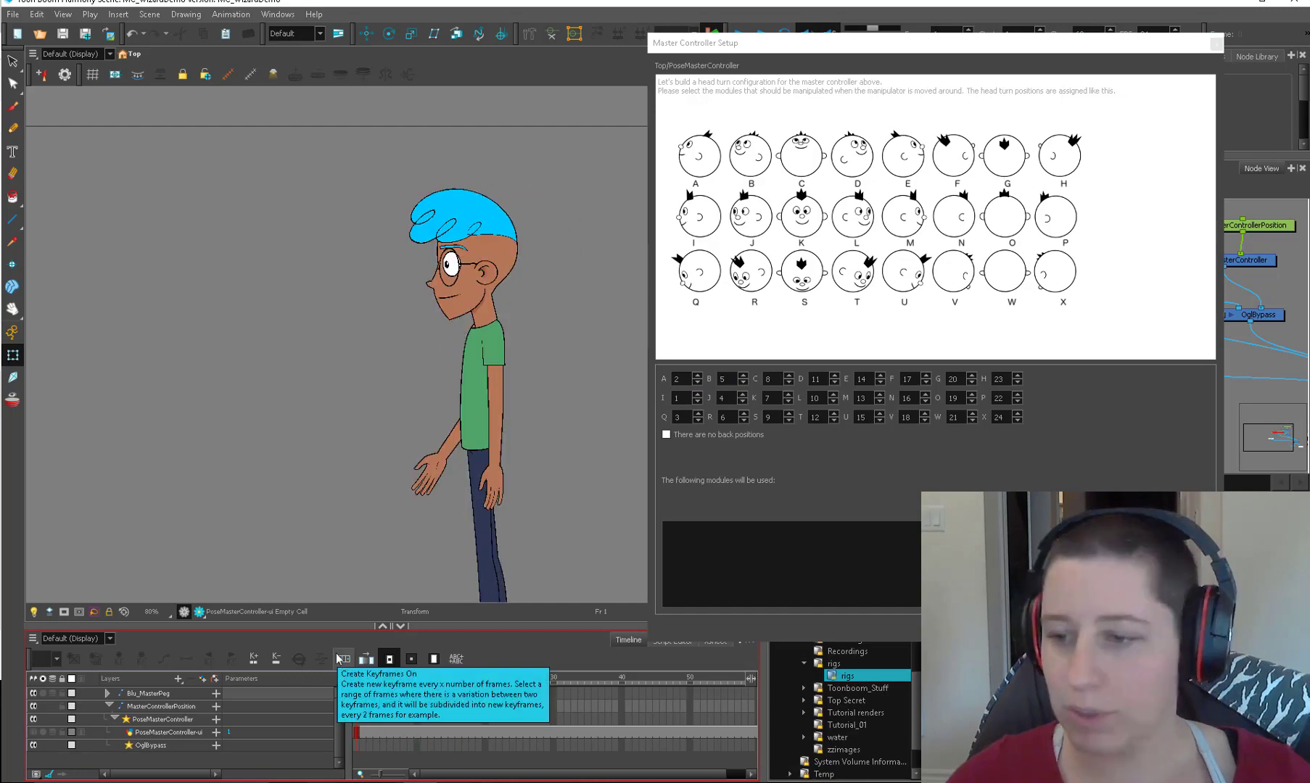
# Step: Select the Blu_KI group to list its modules in the head turn setup, and open the group's network
pyautogui.moveTo(1009, 44); pyautogui.dragTo(753, 26)
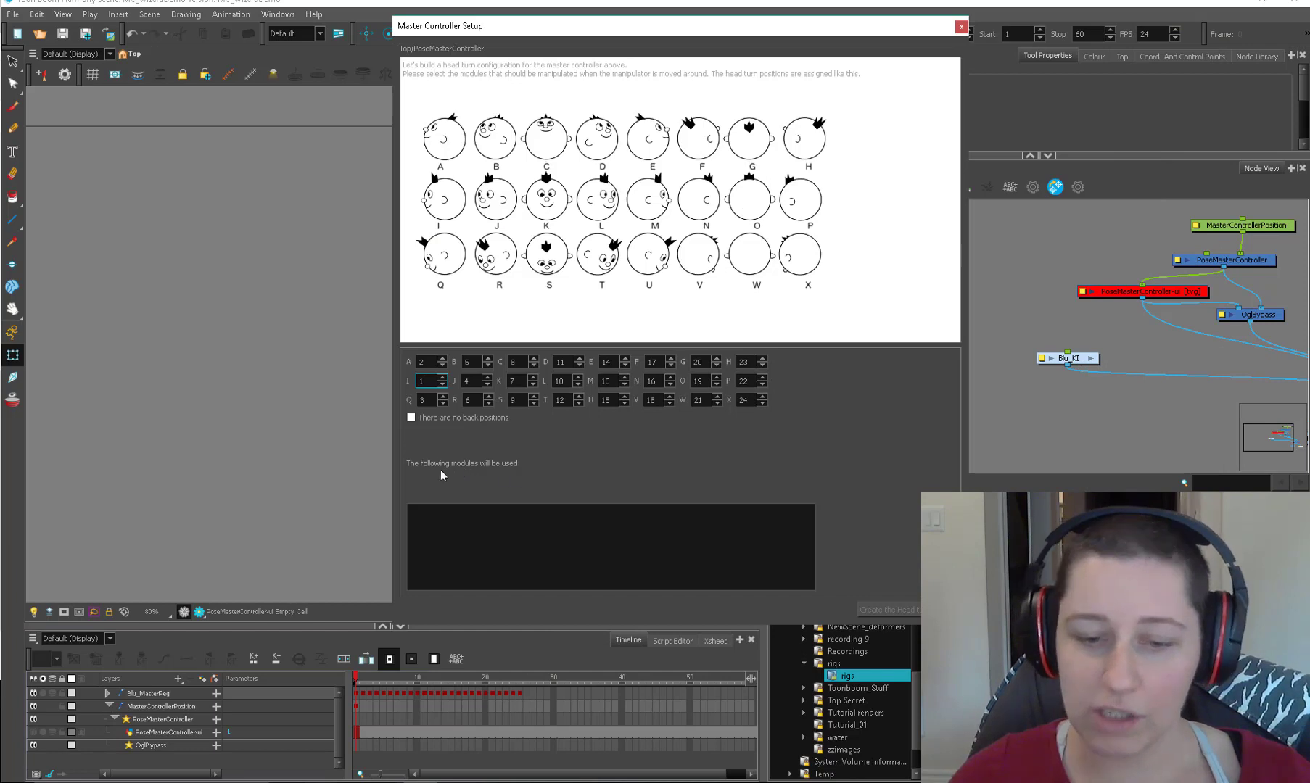
pyautogui.click(1087, 362)
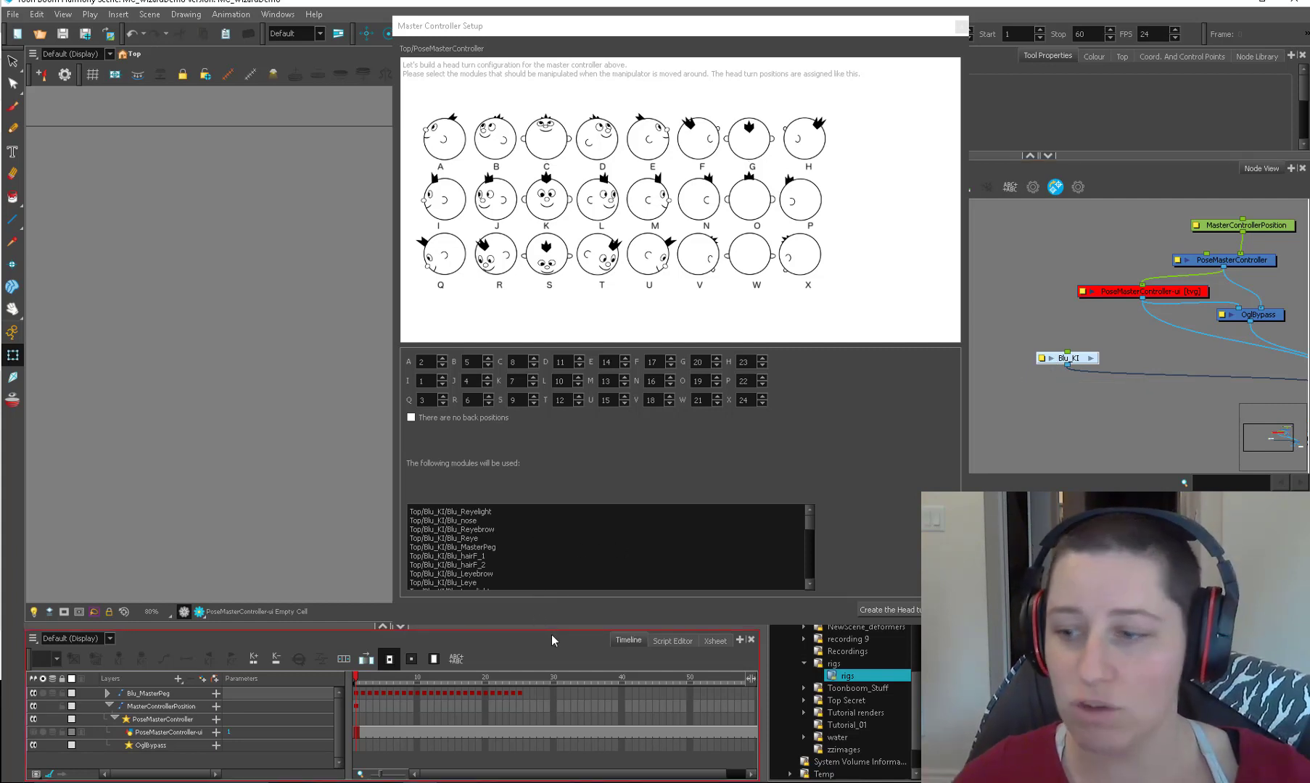
pyautogui.click(1091, 357)
pyautogui.scroll(-2, 1168, 291)
pyautogui.scroll(-2, 1174, 345)
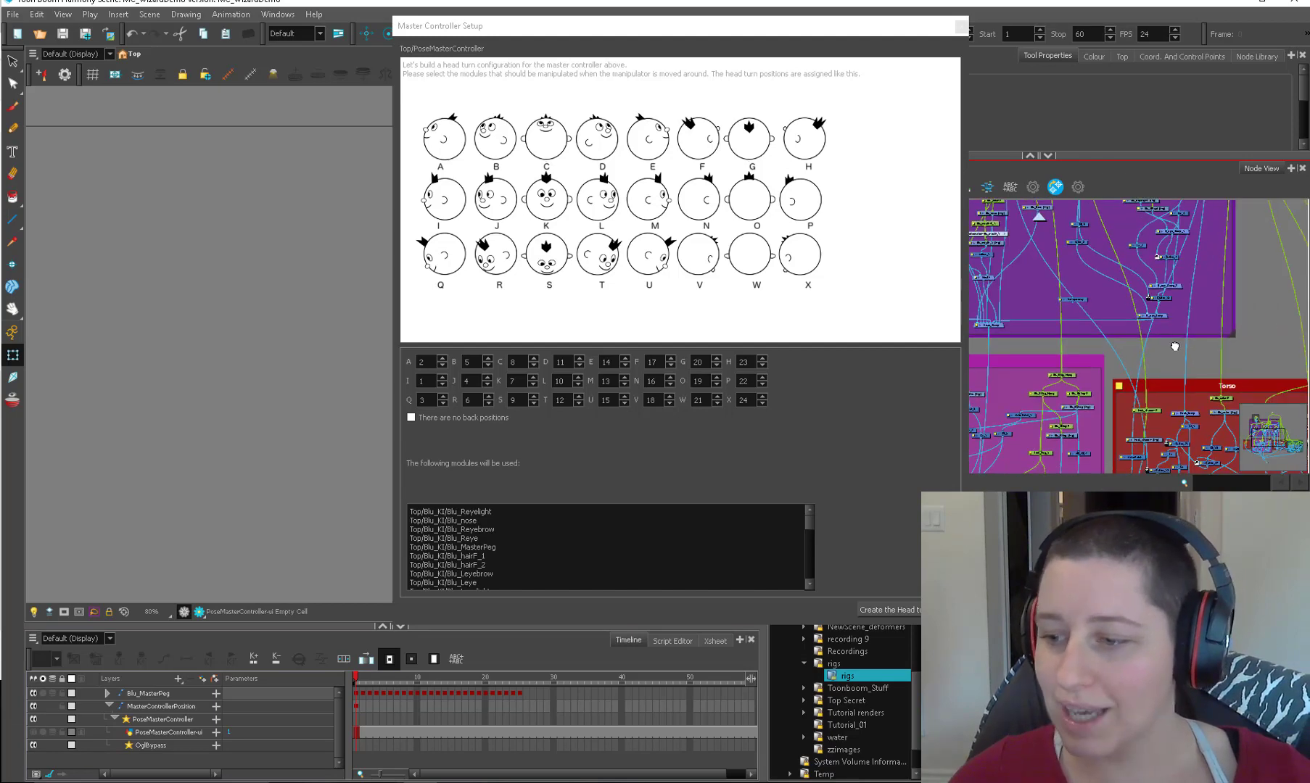
# Step: Select the Neck_shadow-P peg inside the Torso backdrop as a module for the head turn
pyautogui.moveTo(1177, 367); pyautogui.dragTo(1187, 325)
pyautogui.moveTo(1067, 335); pyautogui.dragTo(1096, 318)
pyautogui.moveTo(1264, 376); pyautogui.dragTo(1136, 344)
pyautogui.scroll(2, 1137, 350)
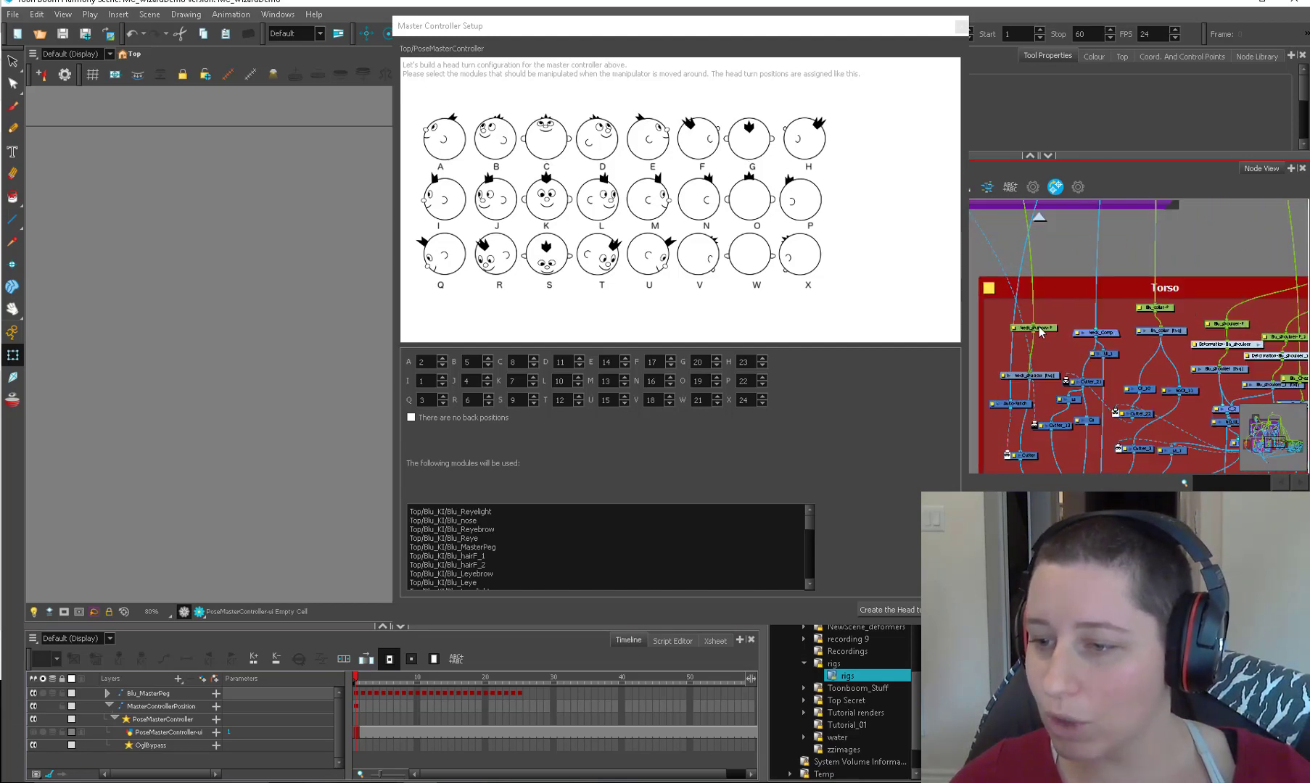
pyautogui.click(1044, 329)
pyautogui.scroll(-2, 1050, 325)
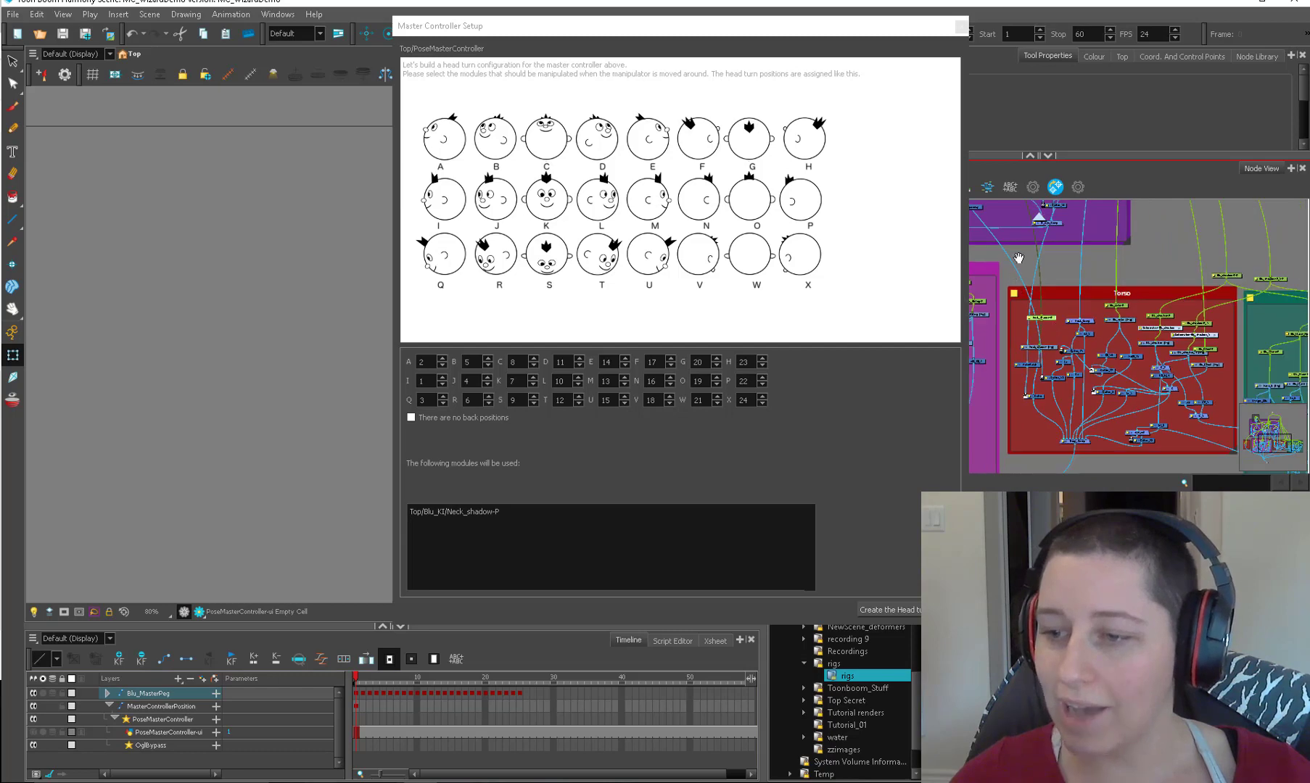
# Step: Add the nodes of the Head and Glasses backdrops to the module selection and create the head turn
pyautogui.moveTo(1019, 258); pyautogui.dragTo(1162, 544)
pyautogui.moveTo(1134, 359); pyautogui.dragTo(921, 368)
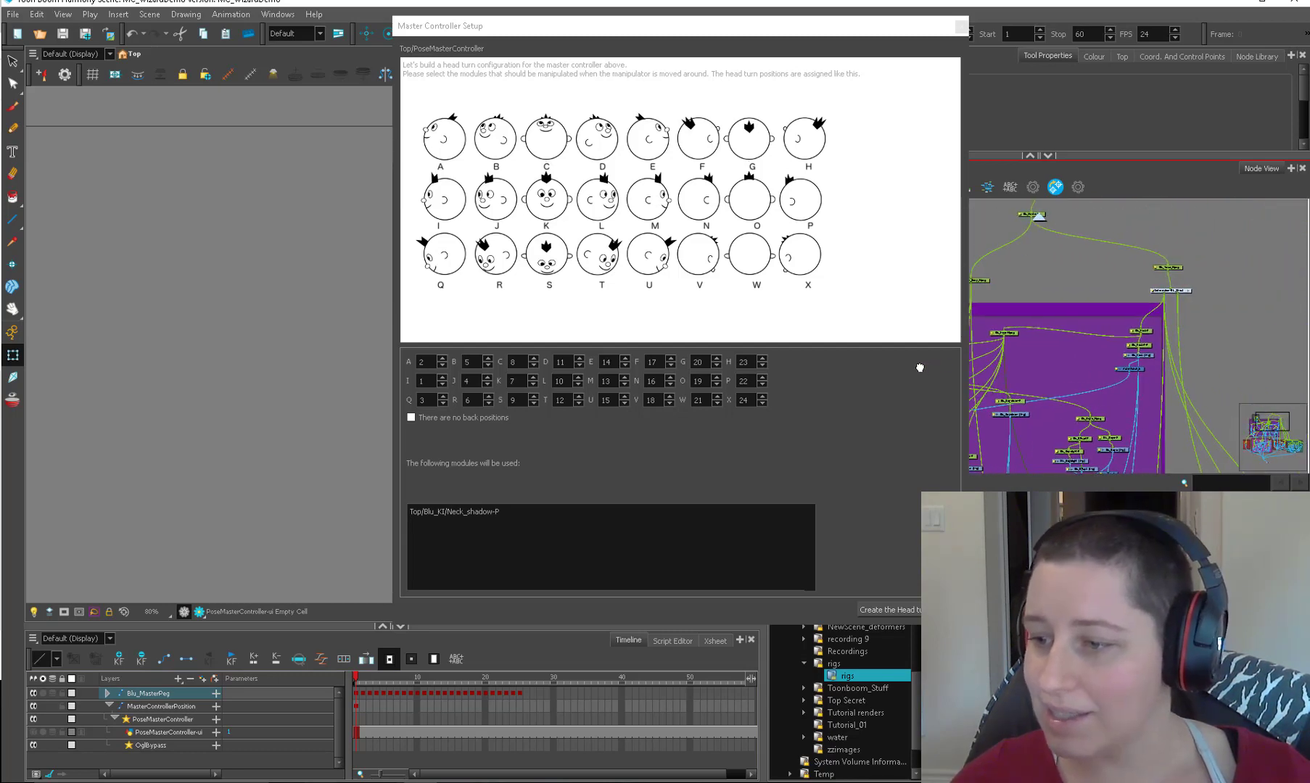
pyautogui.moveTo(1020, 345); pyautogui.dragTo(1244, 345)
pyautogui.click(1119, 323)
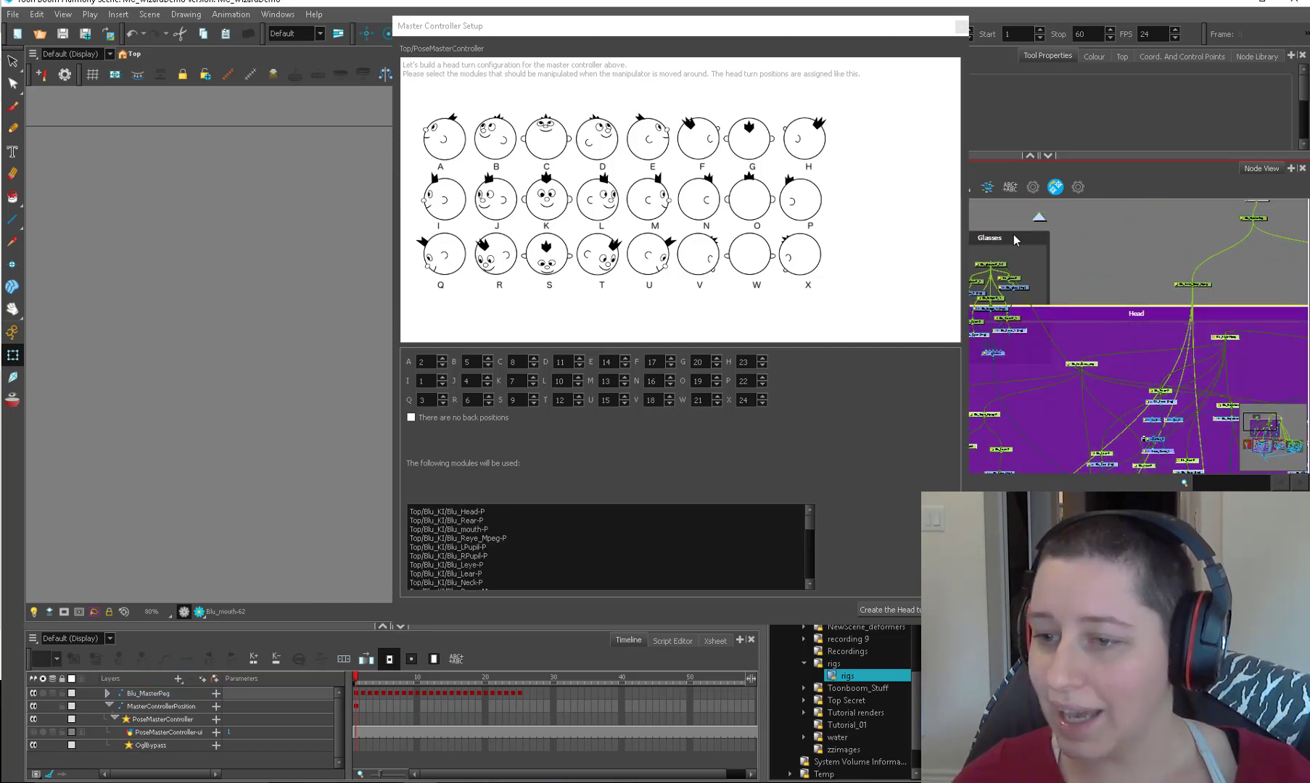
pyautogui.keyDown('shift'); pyautogui.click(1014, 240); pyautogui.keyUp('shift')
pyautogui.click(1139, 312)
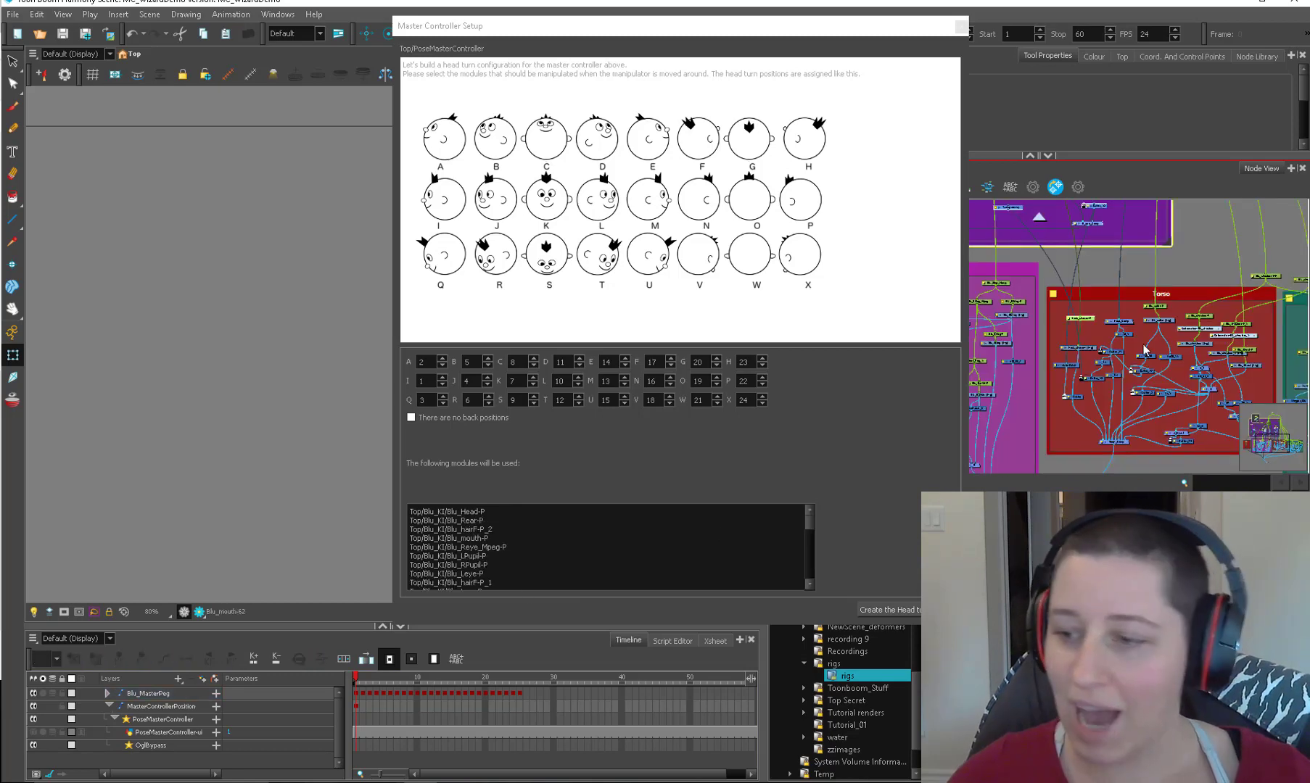
pyautogui.moveTo(974, 253); pyautogui.dragTo(1076, 313)
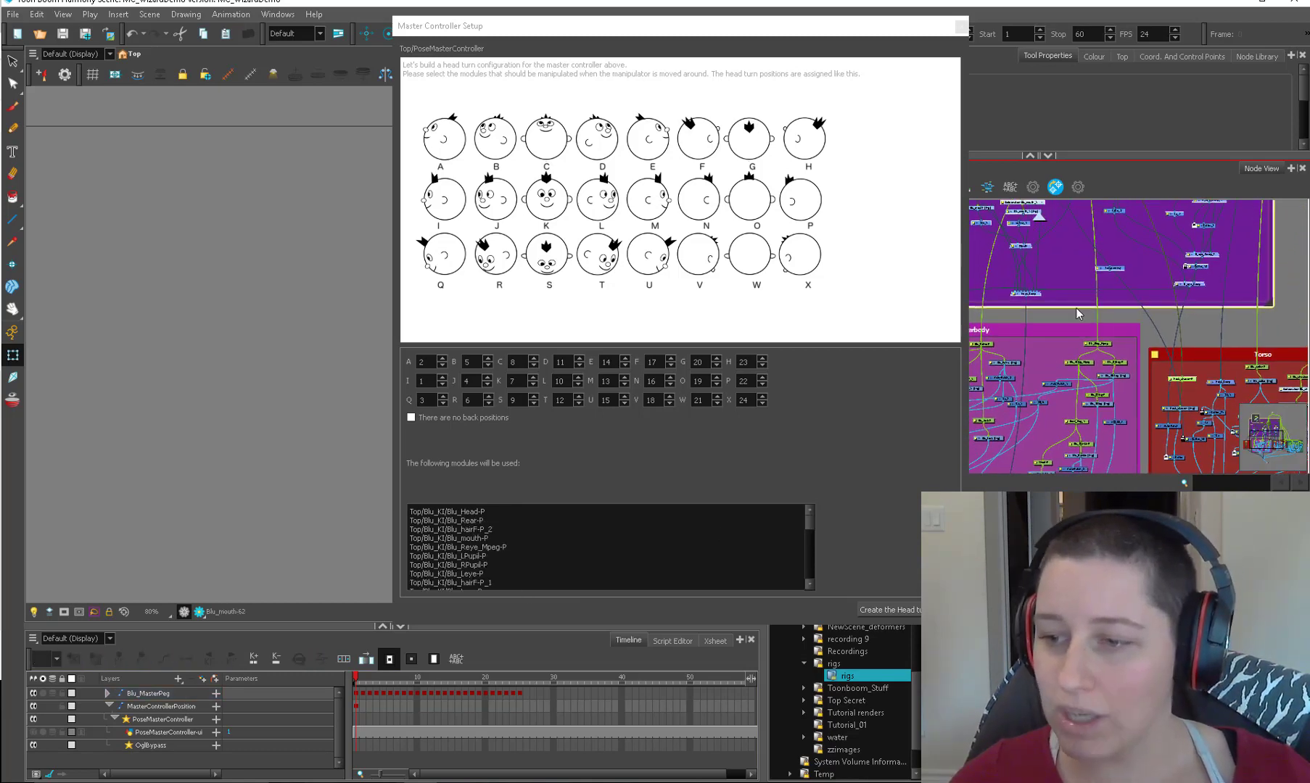
pyautogui.moveTo(1183, 319); pyautogui.dragTo(1100, 279)
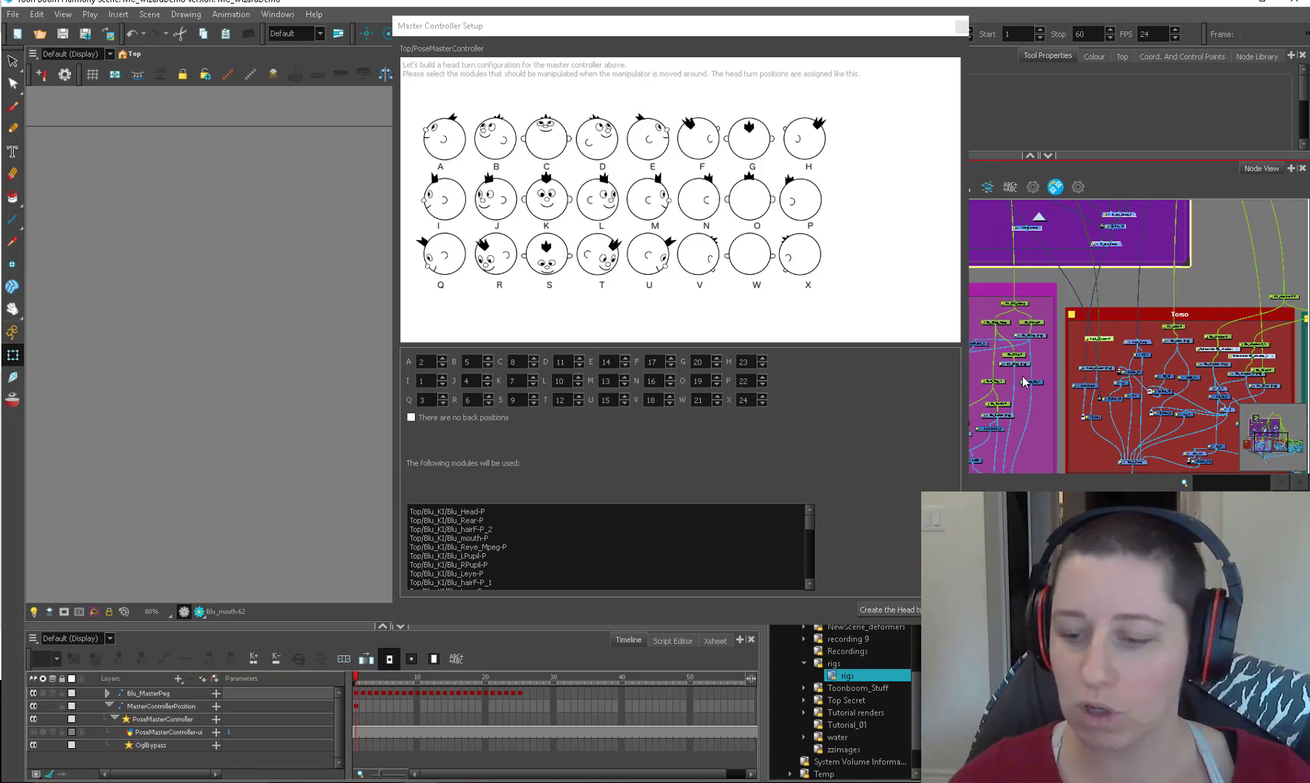
pyautogui.click(893, 609)
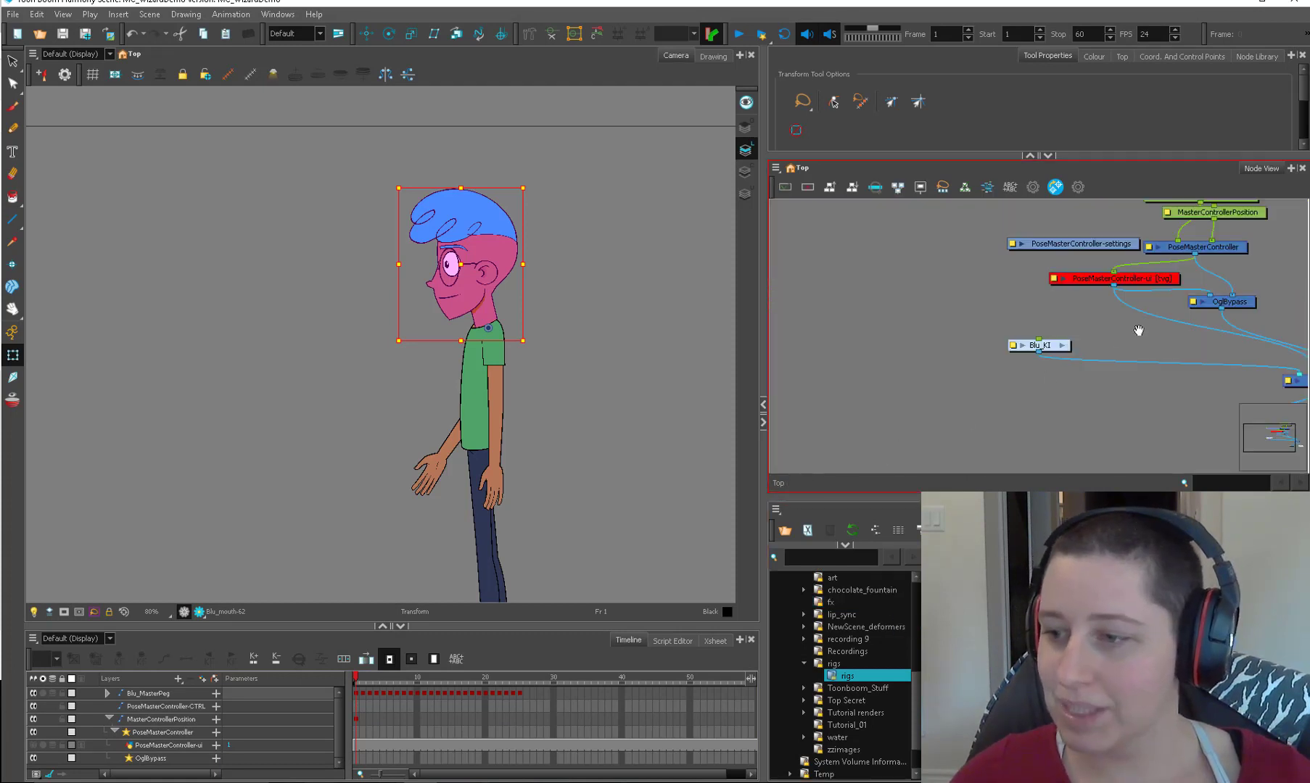
# Step: Move the PoseMasterController-CTRL peg clear of MasterControllerPosition and align the PoseMasterController node beneath MasterControllerPosition
pyautogui.click(1101, 324)
pyautogui.moveTo(1100, 321); pyautogui.dragTo(1093, 321)
pyautogui.moveTo(1087, 268); pyautogui.dragTo(1027, 261)
pyautogui.moveTo(1091, 323); pyautogui.dragTo(1105, 321)
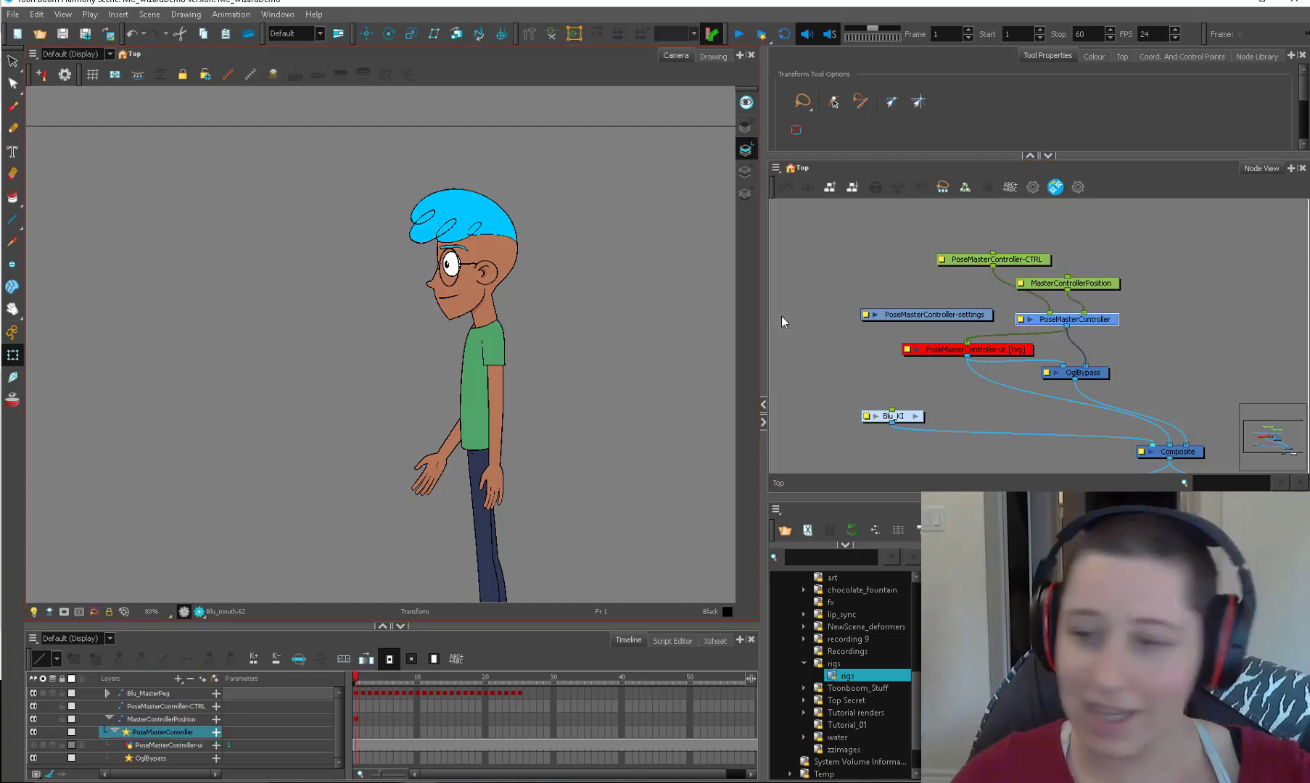
# Step: Show the PoseMasterController's on-screen controls and test the head turn by moving the manipulator across its field
pyautogui.click(953, 318)
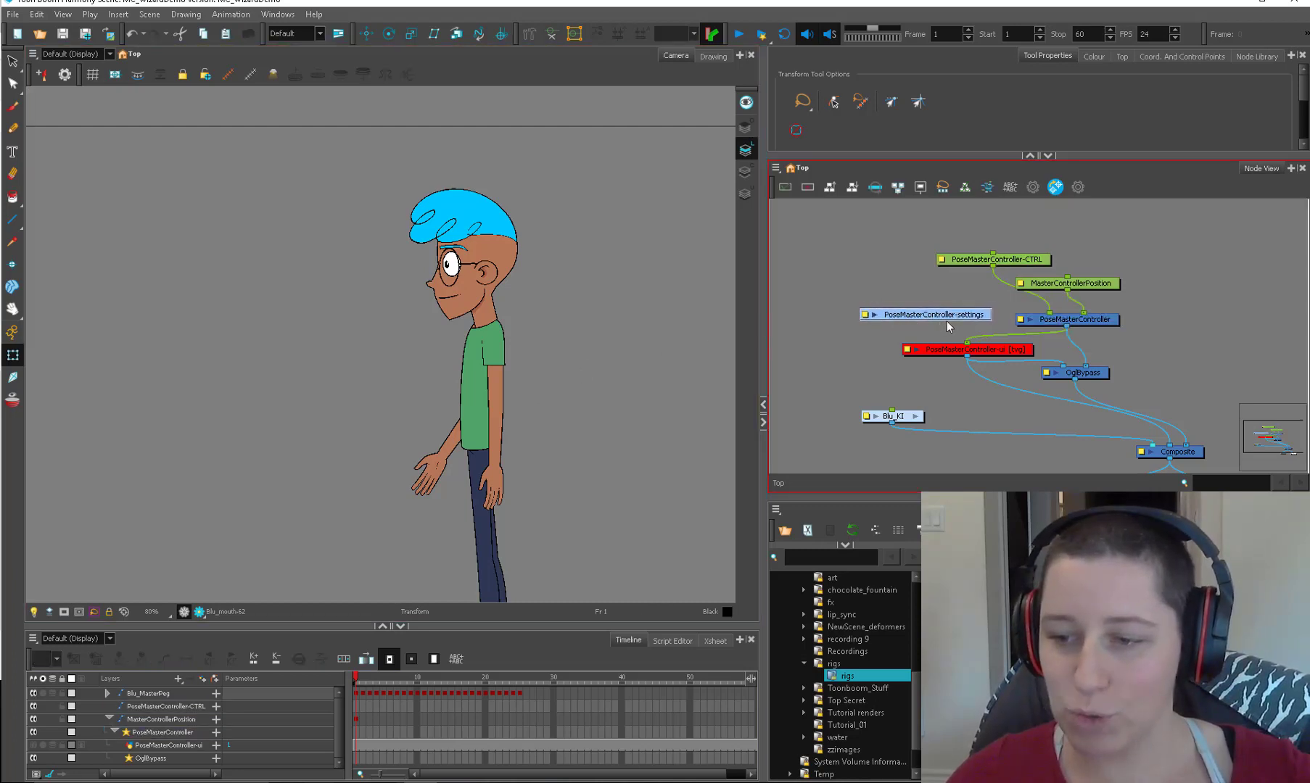
pyautogui.click(1077, 320)
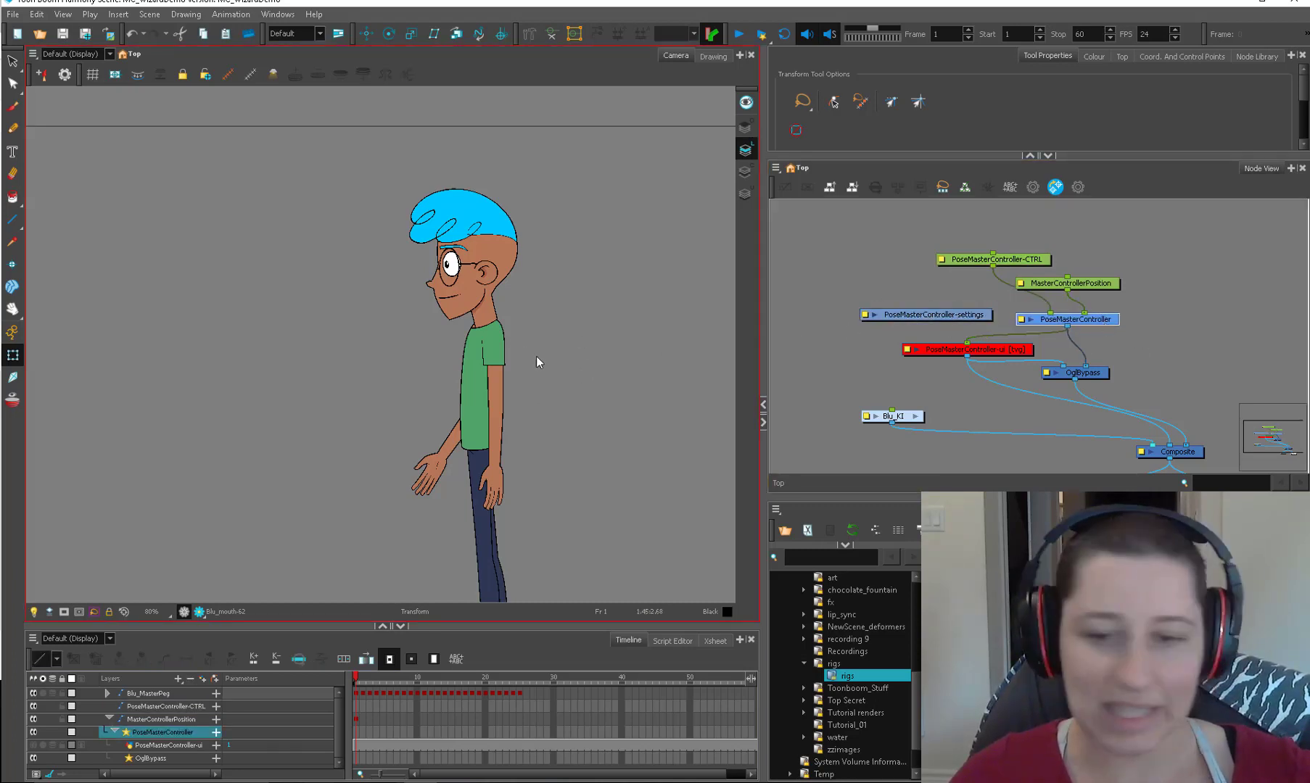
pyautogui.click(828, 336)
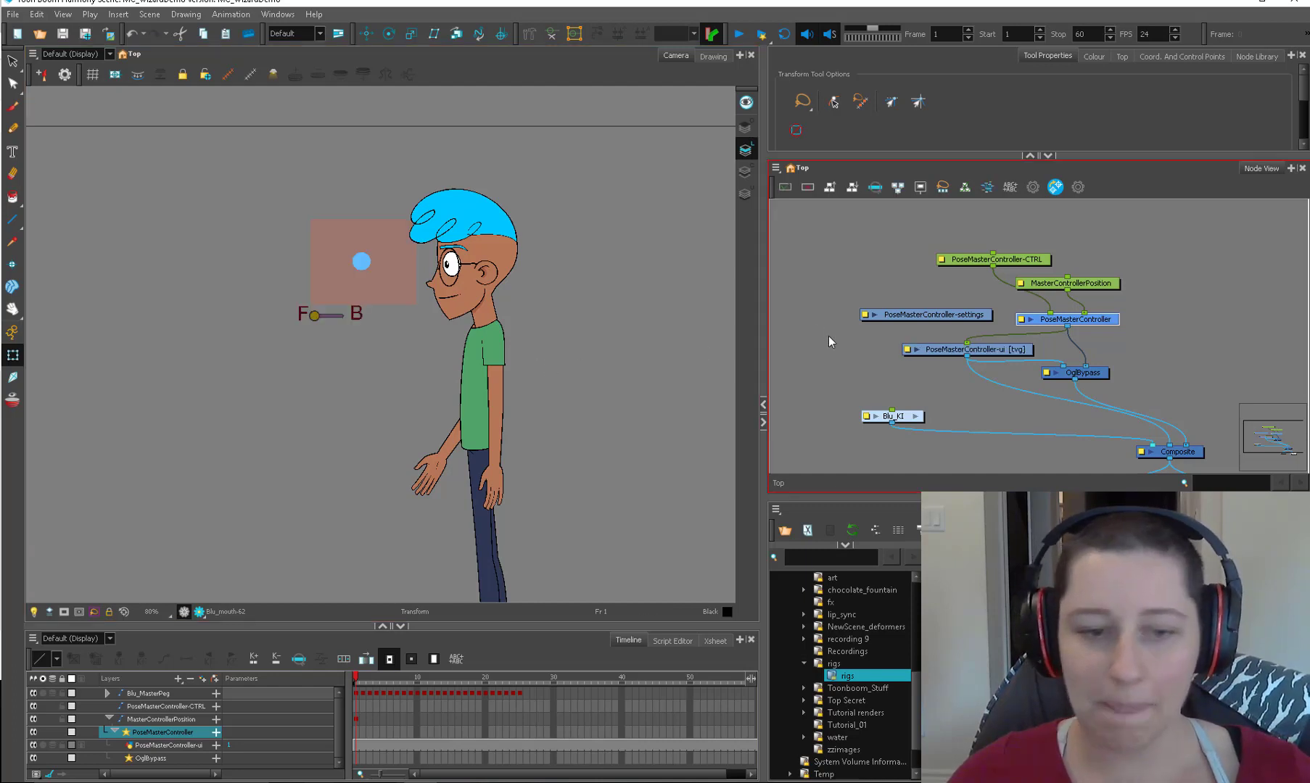
pyautogui.moveTo(362, 261); pyautogui.dragTo(332, 277)
# Step: Test the head turn past the stored poses by posing the head with the manipulator on frames 27, 30 and 34
pyautogui.click(573, 681)
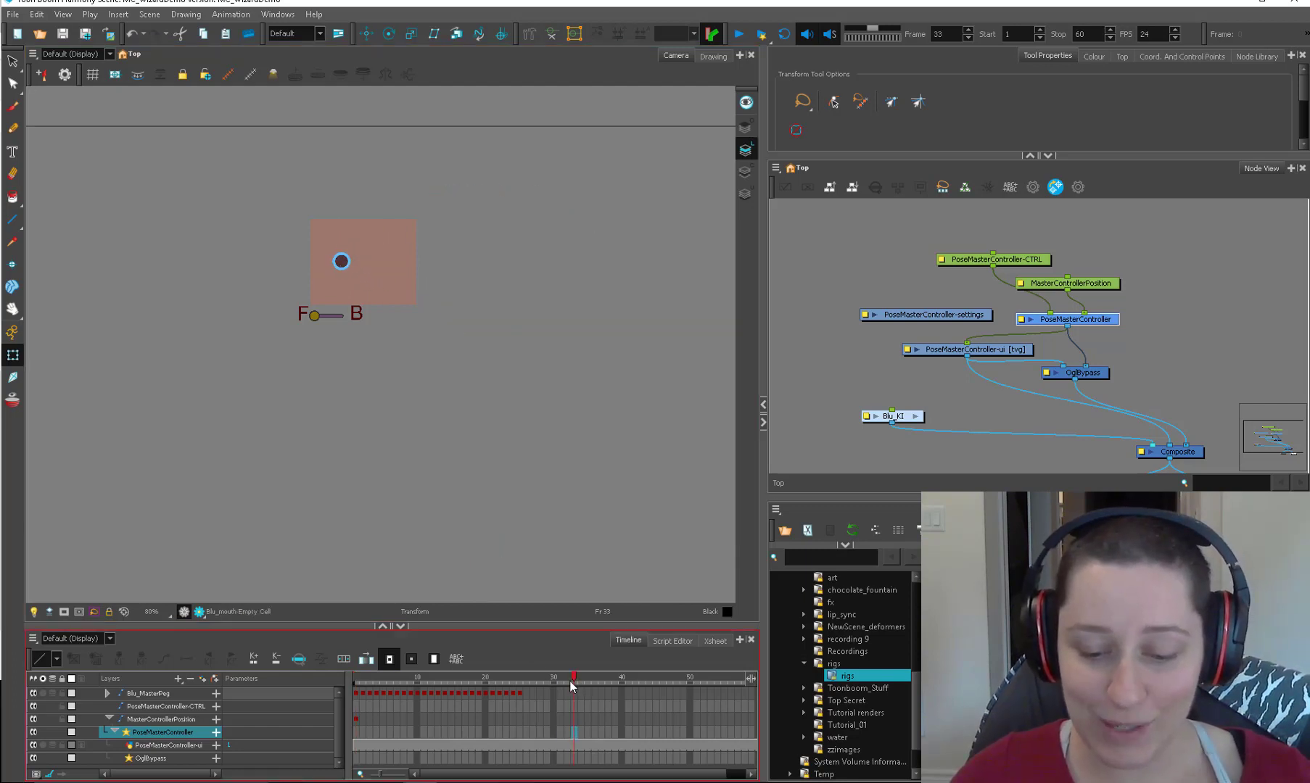
pyautogui.click(752, 694)
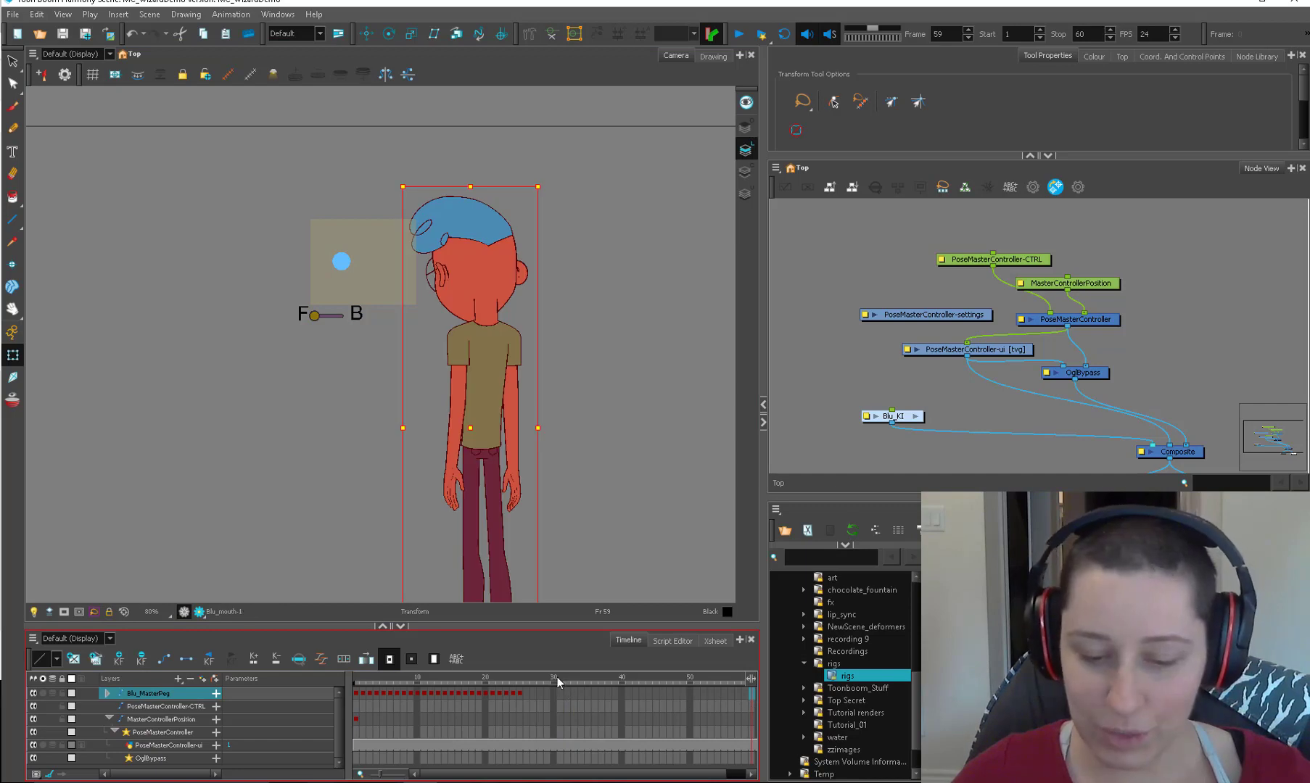
pyautogui.click(533, 694)
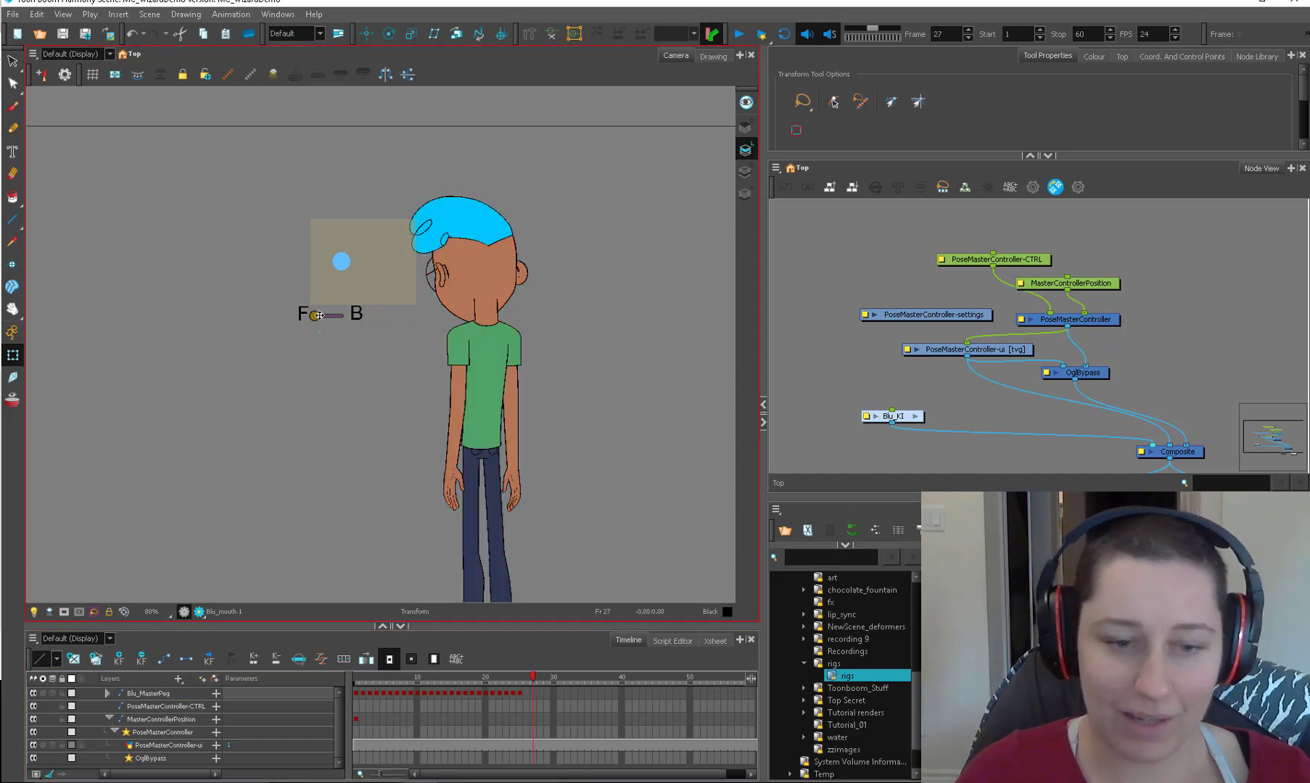
pyautogui.click(553, 681)
pyautogui.click(359, 242)
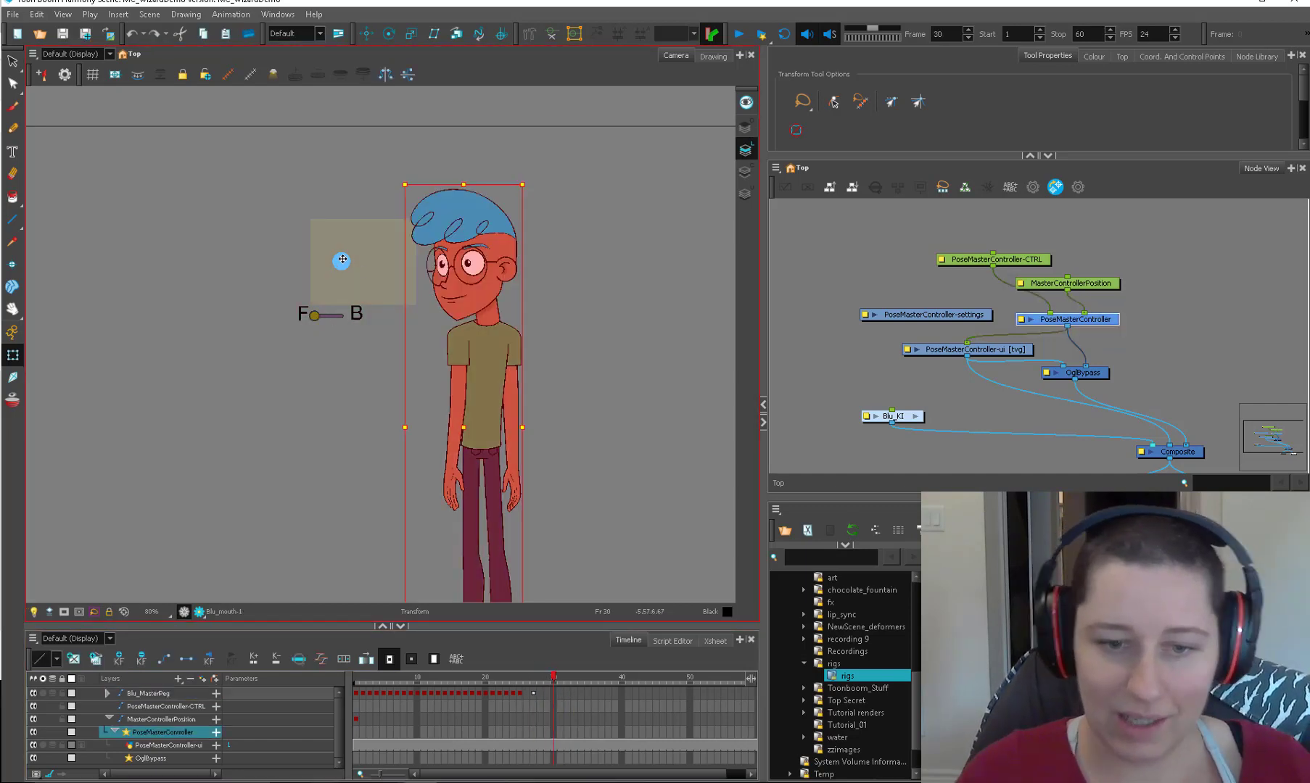
pyautogui.moveTo(359, 242); pyautogui.dragTo(361, 233)
pyautogui.moveTo(562, 681); pyautogui.dragTo(580, 681)
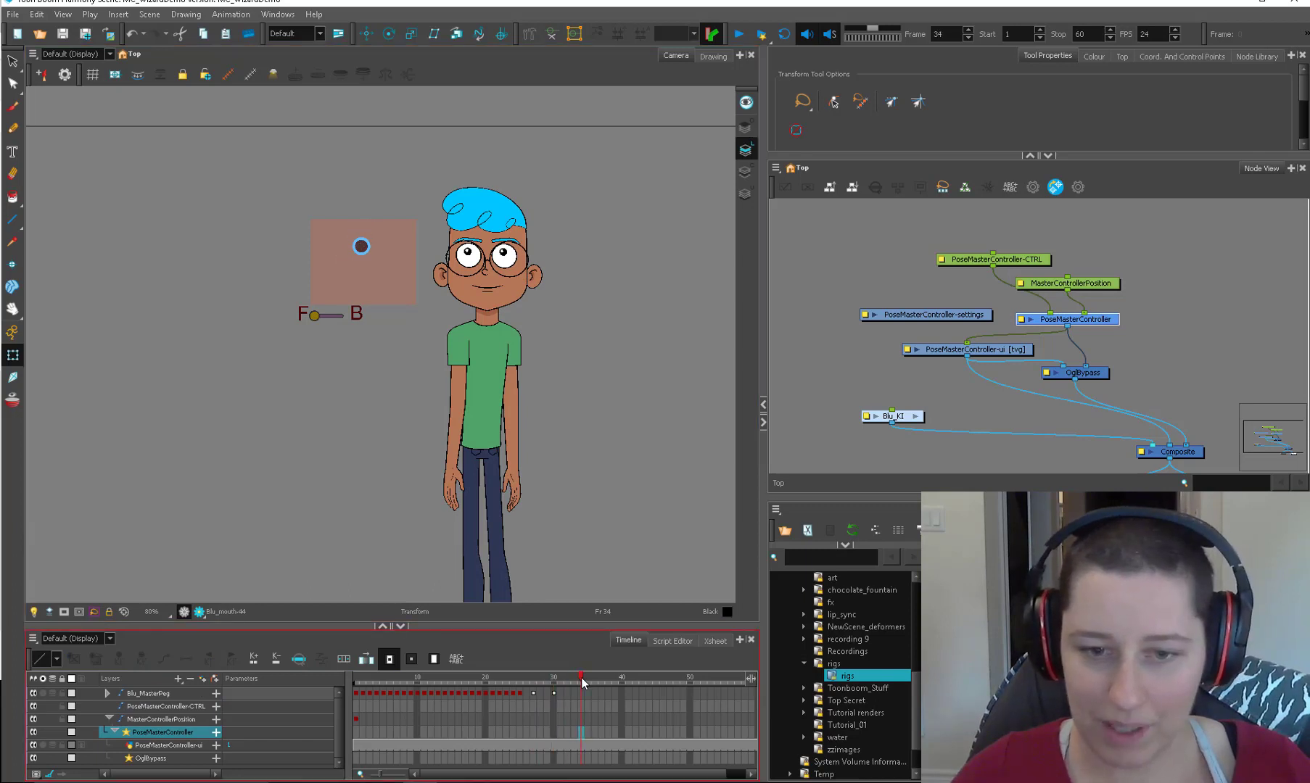
pyautogui.moveTo(361, 247); pyautogui.dragTo(360, 283)
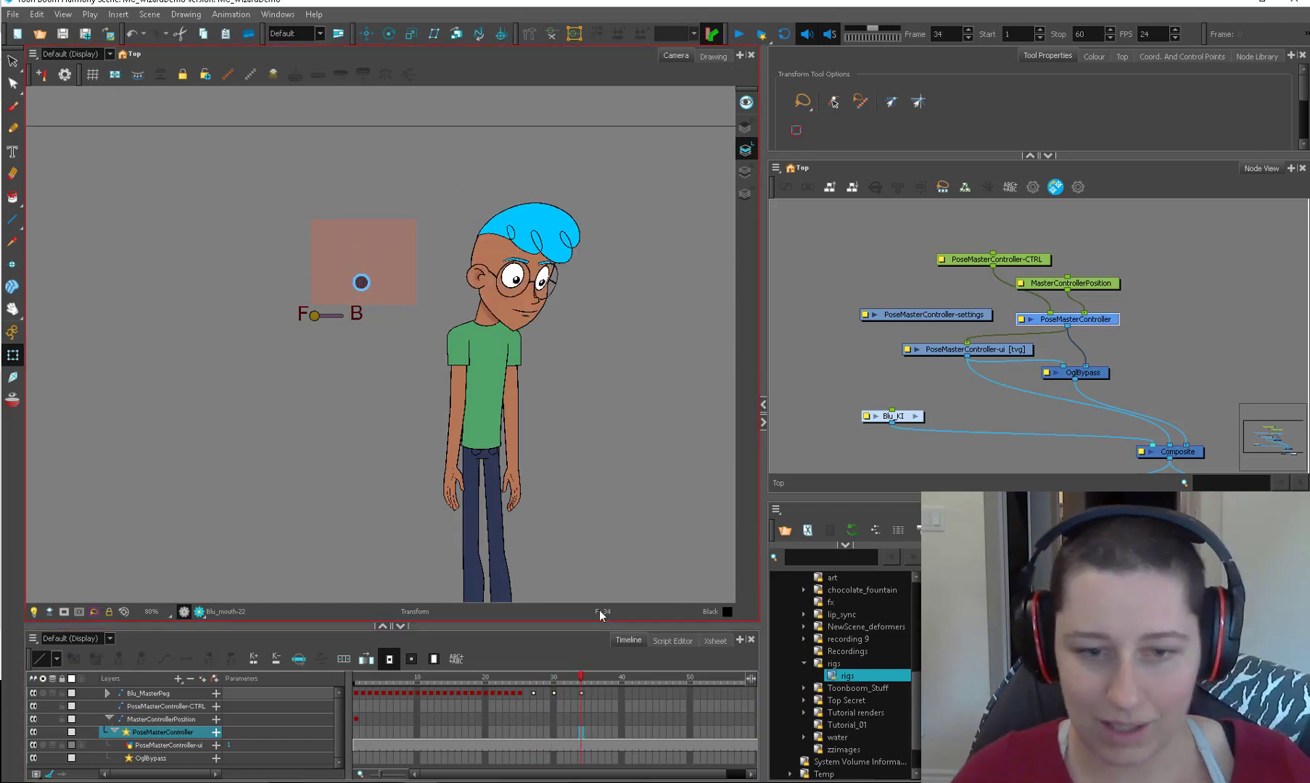
# Step: Review the test head turn between frames 27 and 34 and delete its keyframes from Blu_MasterPeg
pyautogui.click(533, 693)
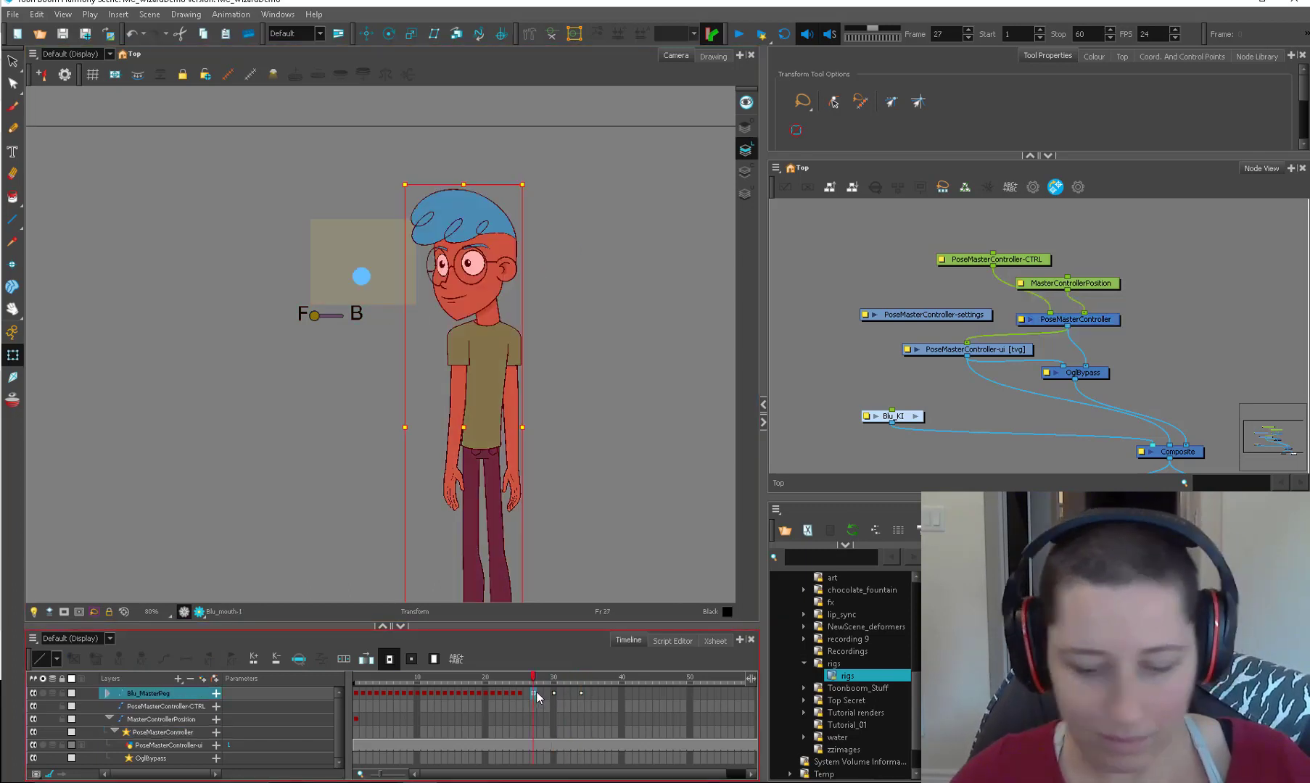
pyautogui.click(553, 694)
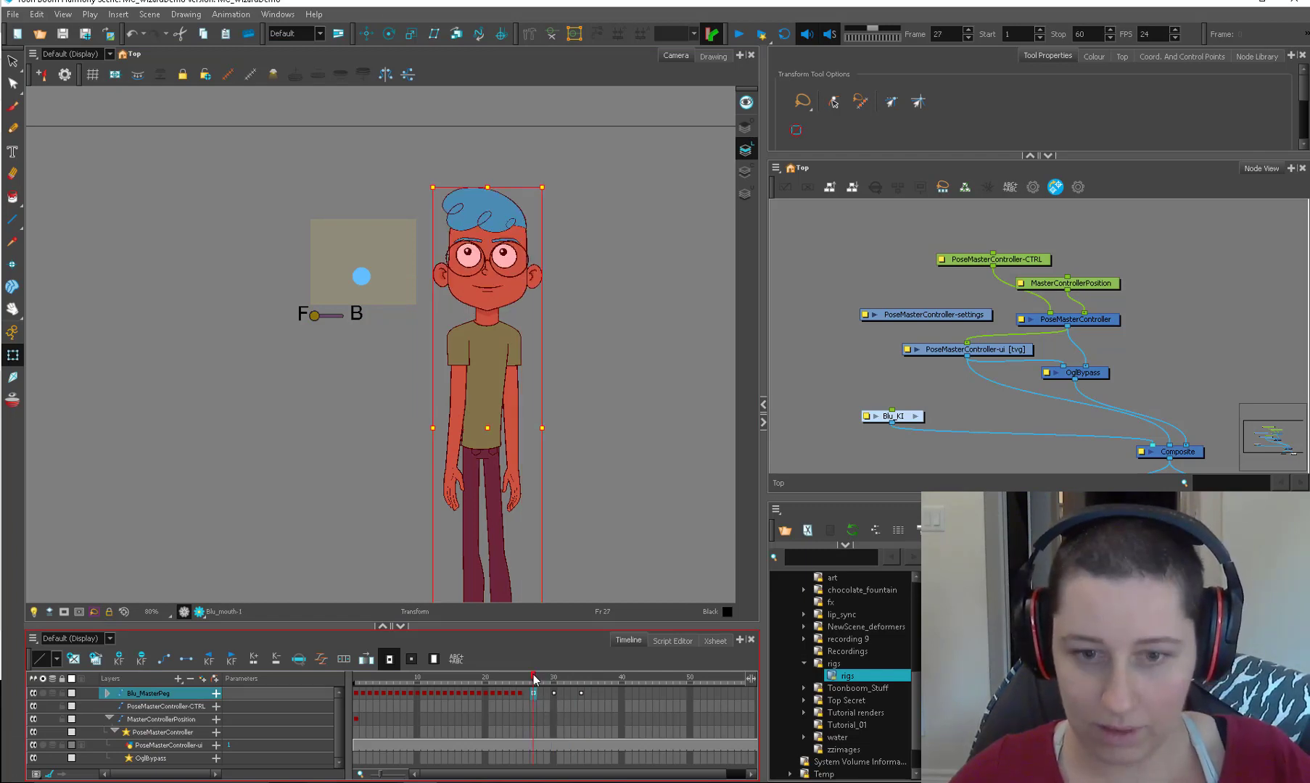
pyautogui.moveTo(538, 679); pyautogui.dragTo(578, 667)
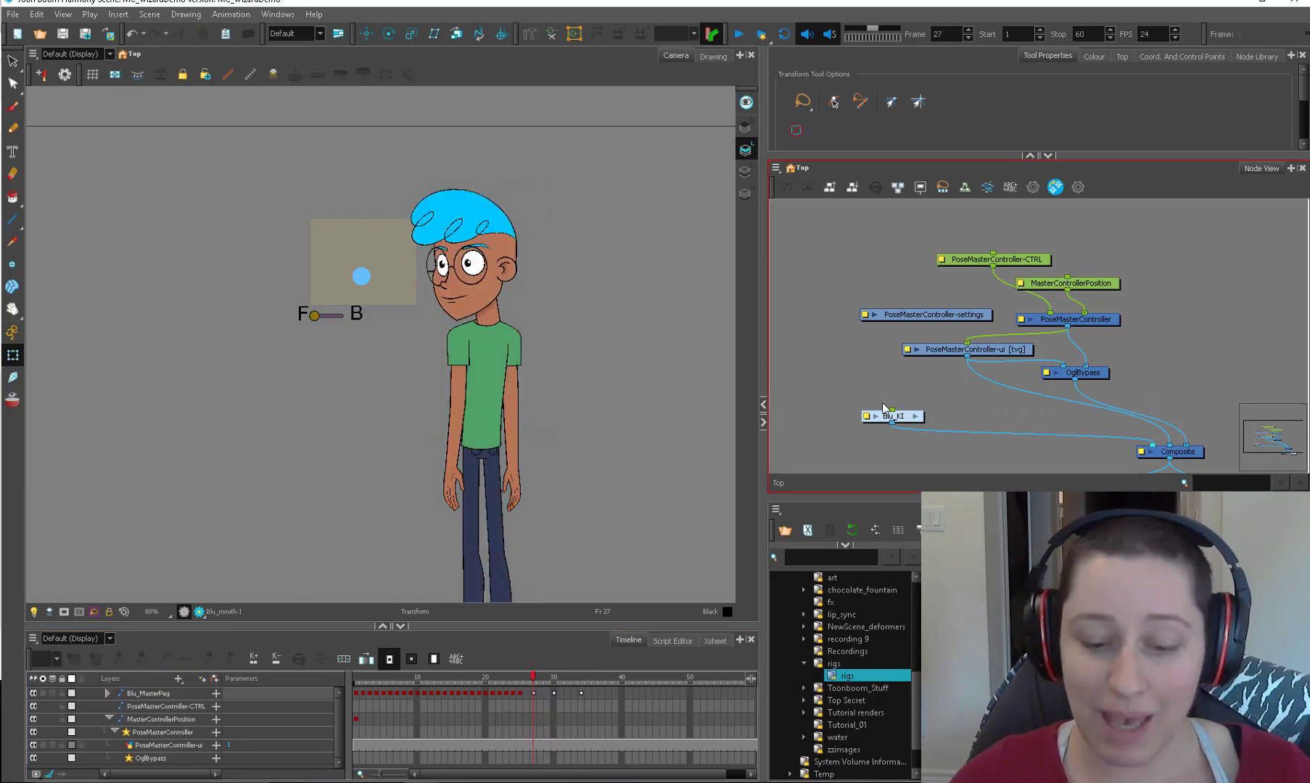
pyautogui.moveTo(532, 693)
pyautogui.mouseDown()
pyautogui.moveTo(620, 678)
pyautogui.moveTo(541, 678)
pyautogui.mouseUp()
pyautogui.press('Delete')
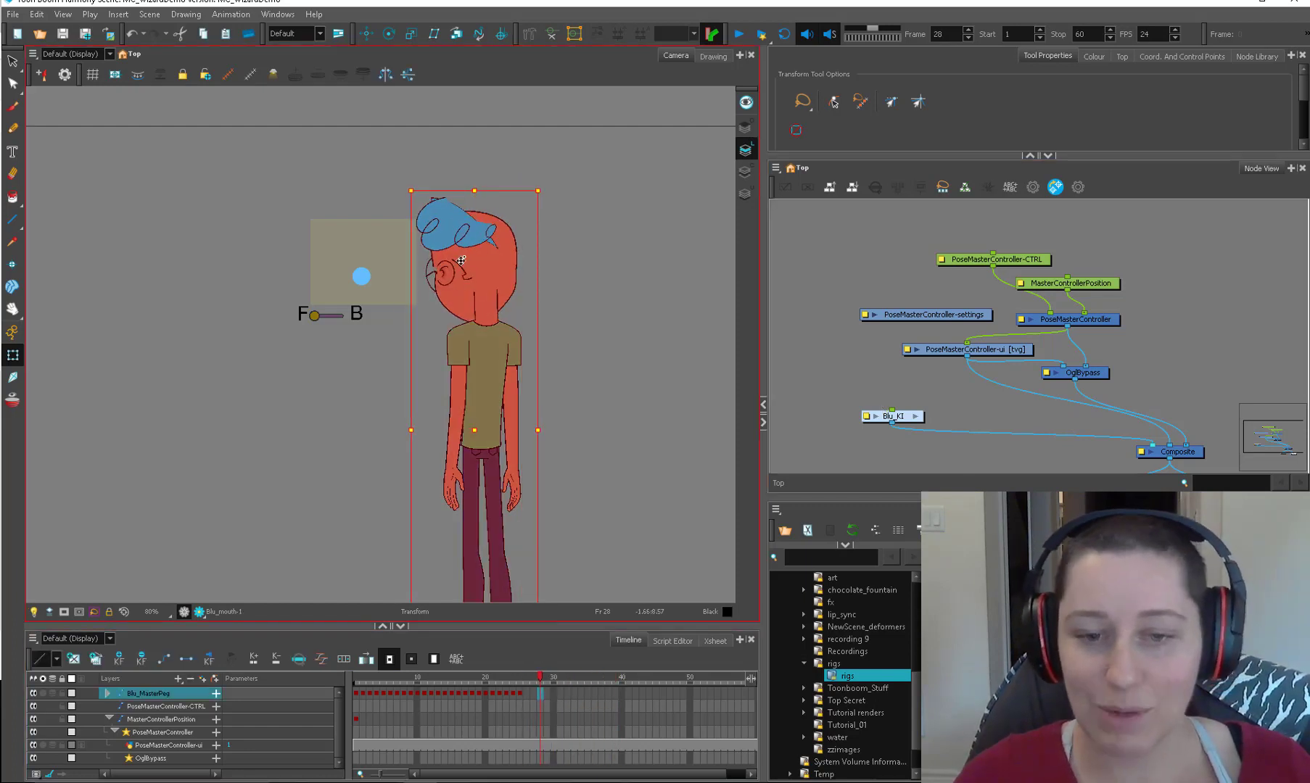
pyautogui.click(562, 321)
pyautogui.click(834, 380)
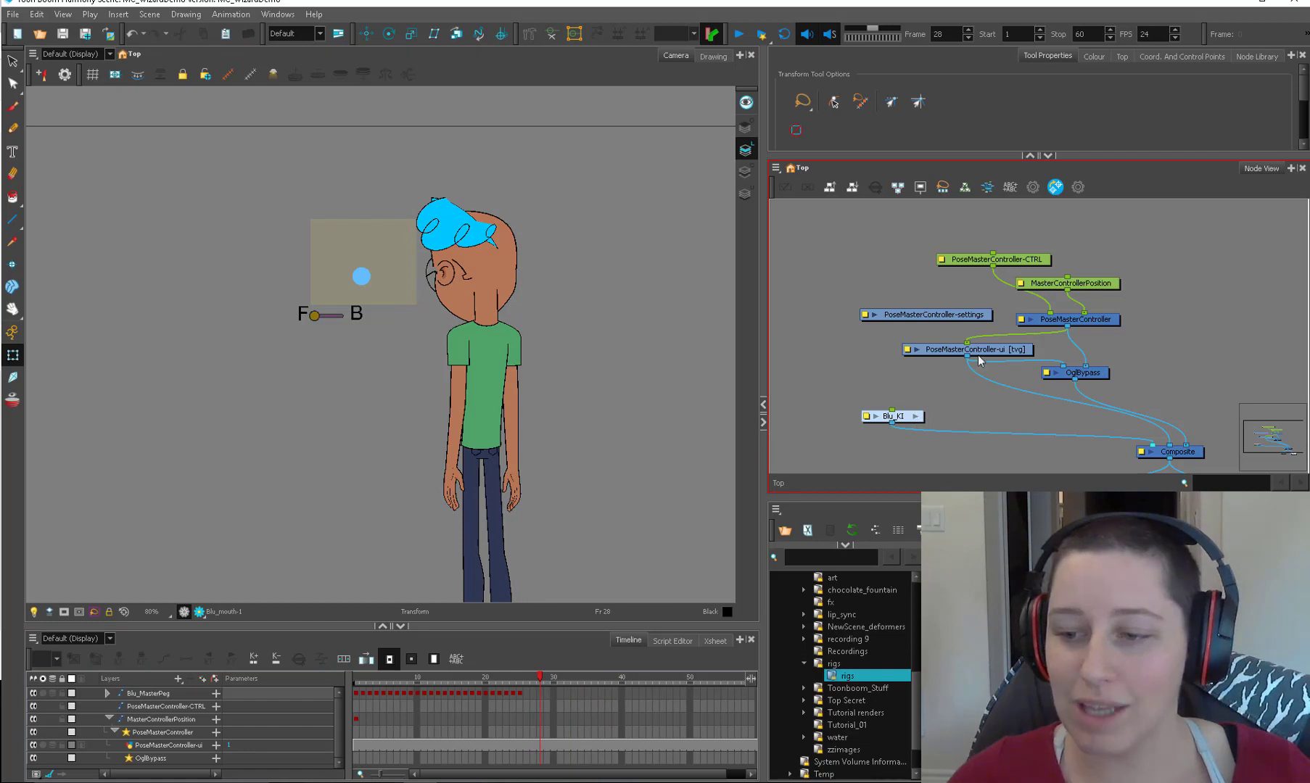
# Step: Delete the PoseMasterController-settings node, check the controller's setup dialog, and close it without choosing a setup
pyautogui.moveTo(982, 319); pyautogui.dragTo(948, 310)
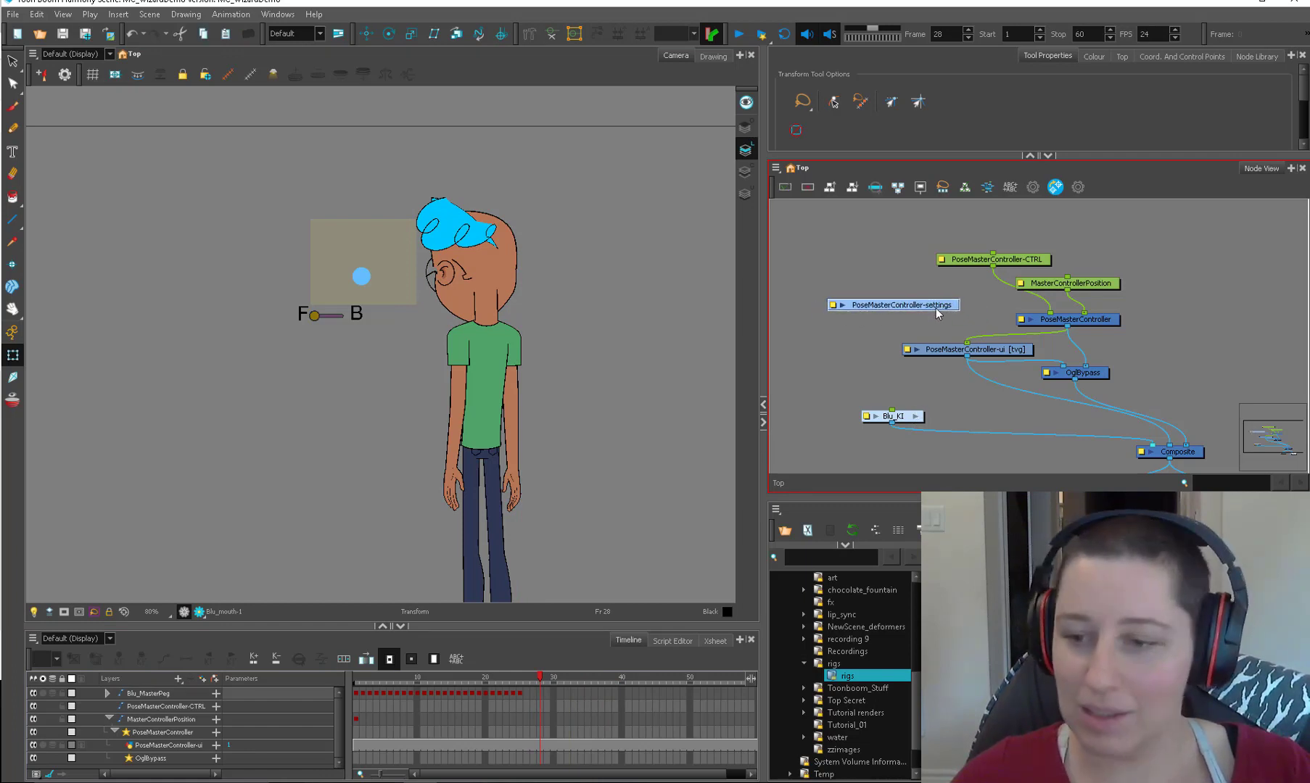
pyautogui.press('Delete')
pyautogui.click(345, 681)
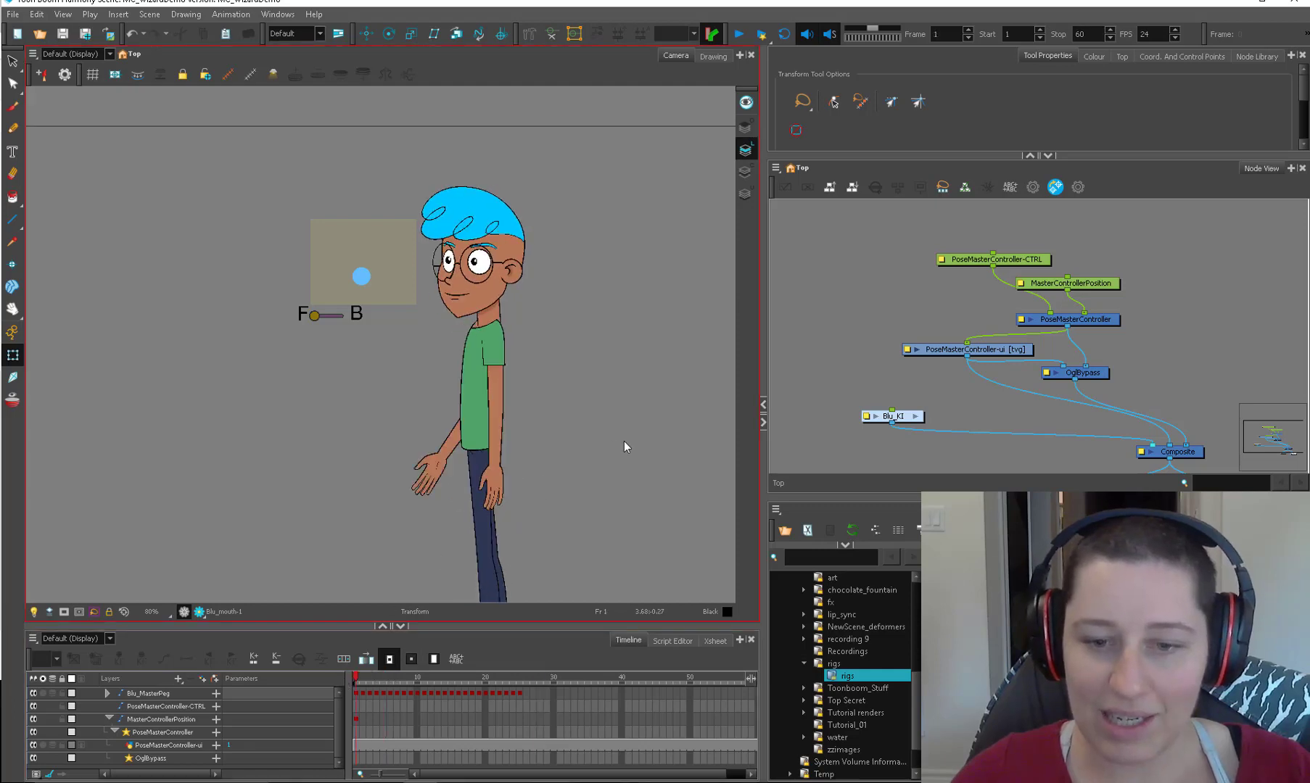
pyautogui.moveTo(361, 681); pyautogui.dragTo(404, 676)
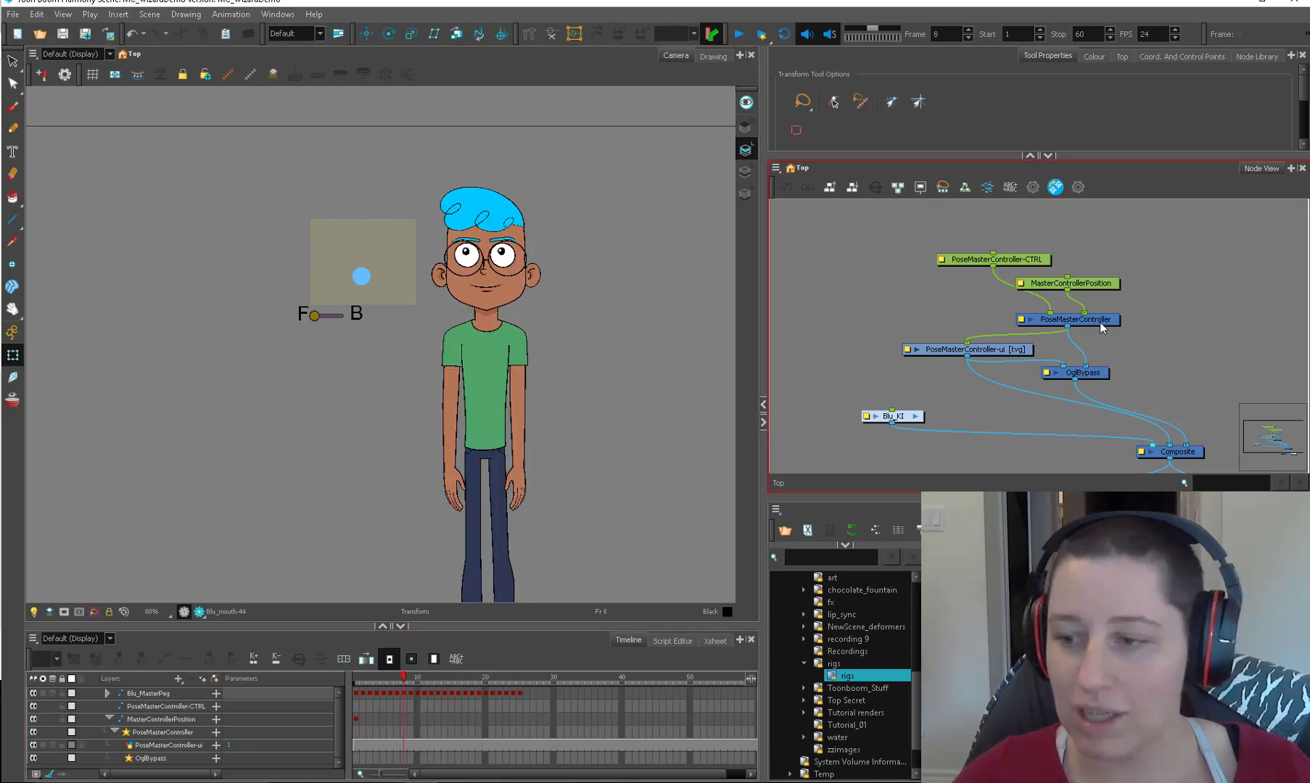
pyautogui.click(377, 254)
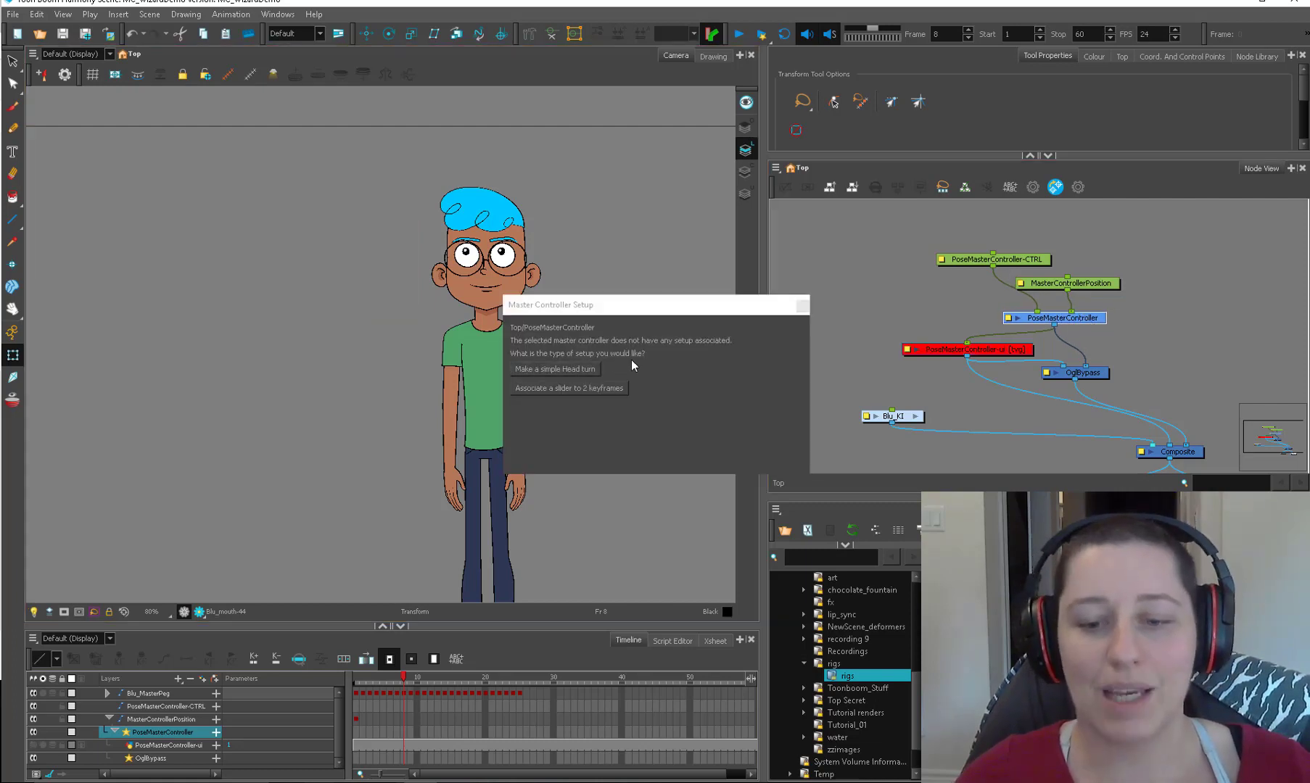
pyautogui.click(801, 306)
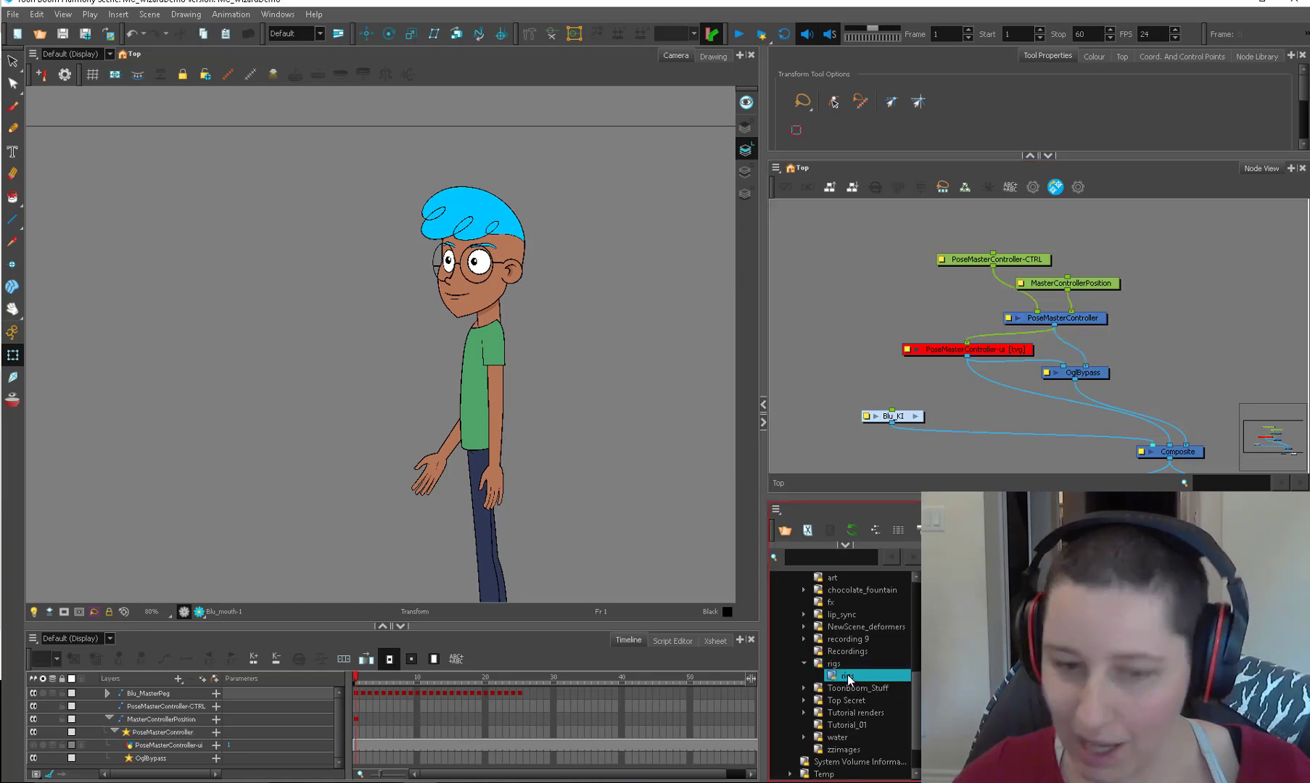
# Step: Examine the rig's head poses in the first four frames of the timeline
pyautogui.moveTo(357, 679); pyautogui.dragTo(376, 682)
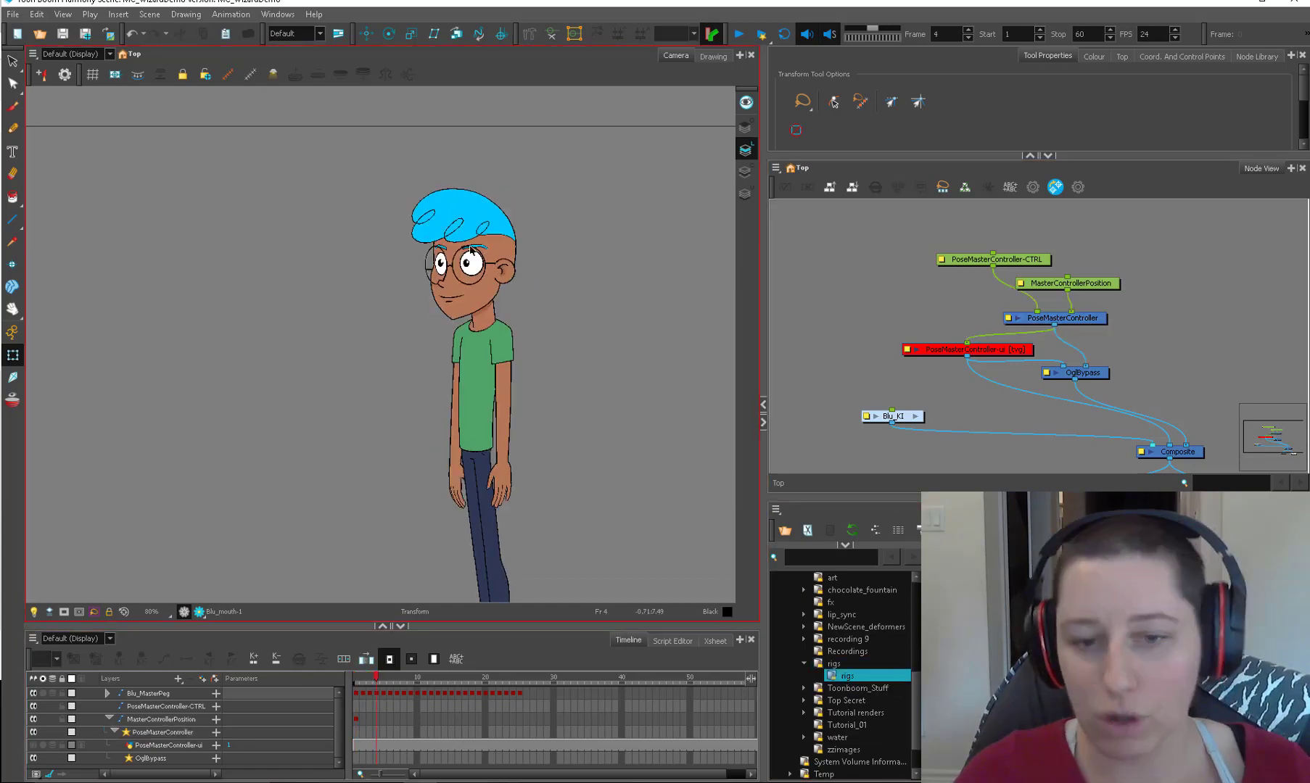
pyautogui.click(1009, 374)
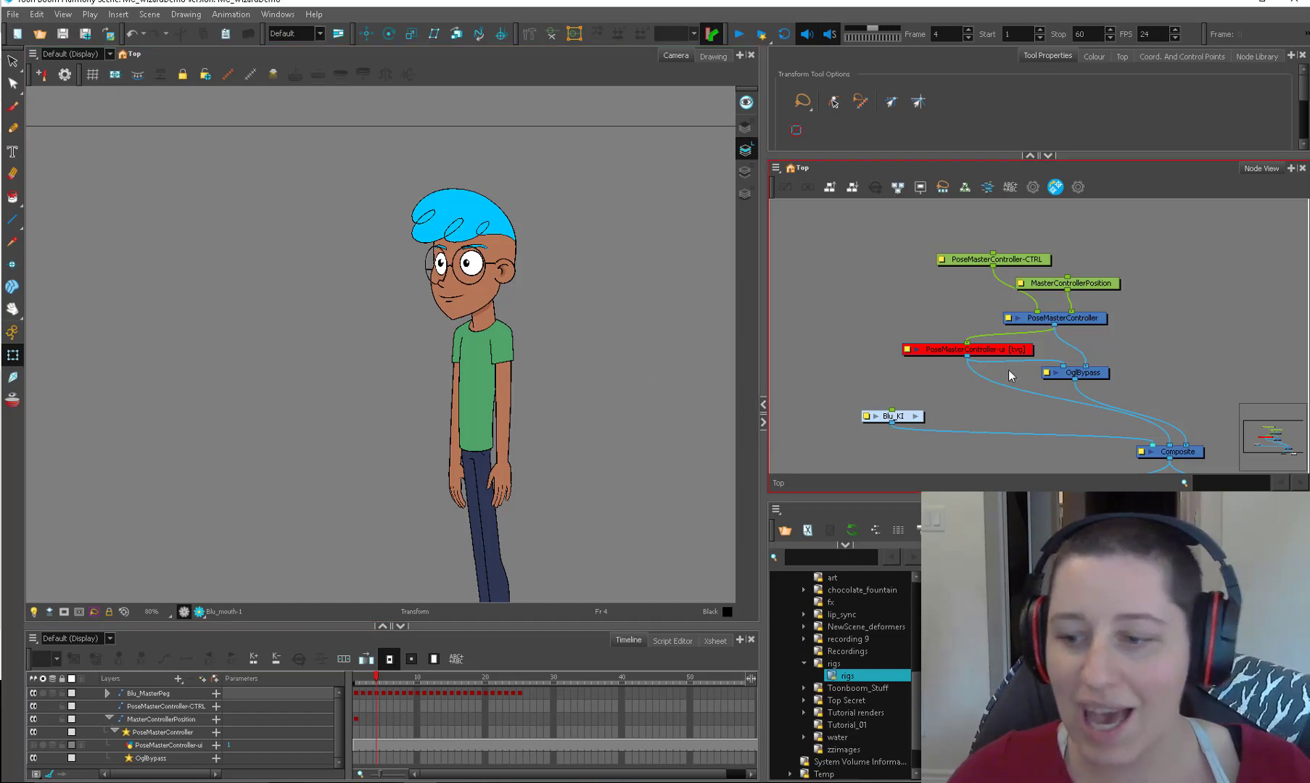
pyautogui.click(637, 532)
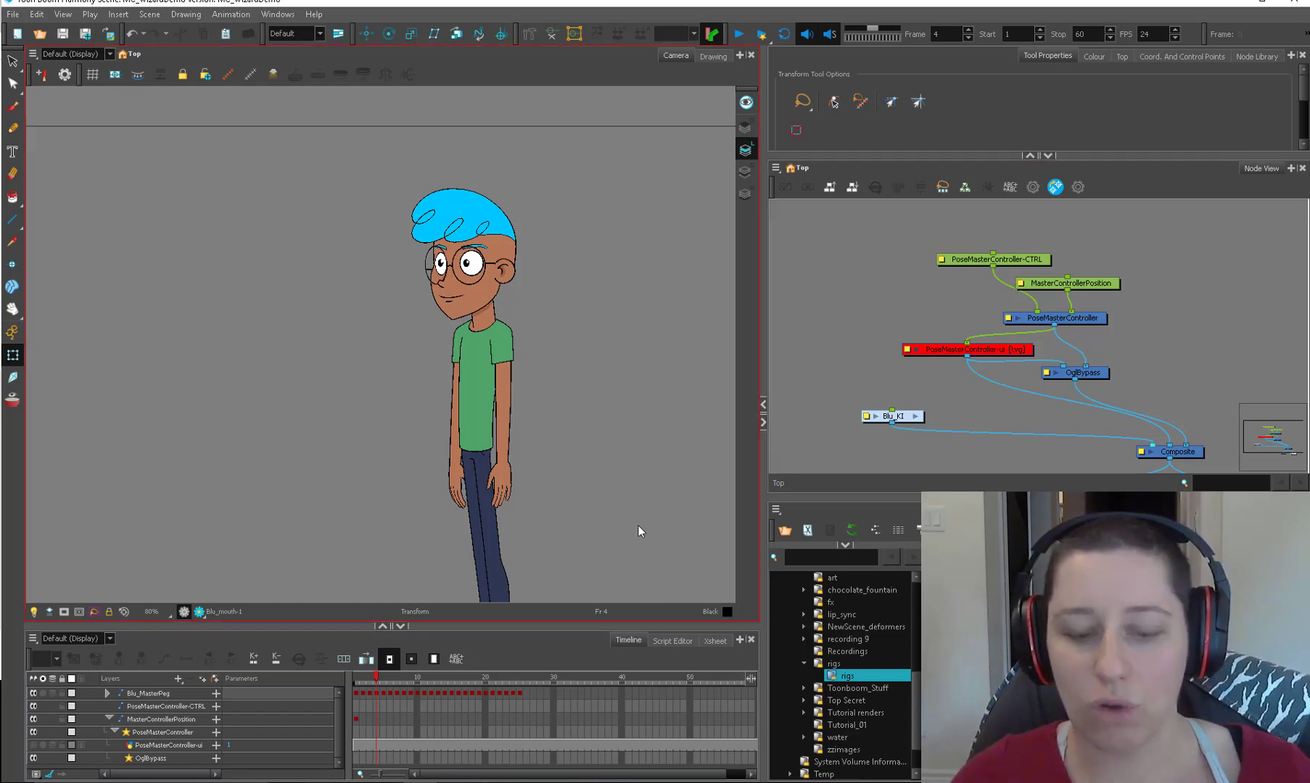
pyautogui.moveTo(376, 679); pyautogui.dragTo(369, 682)
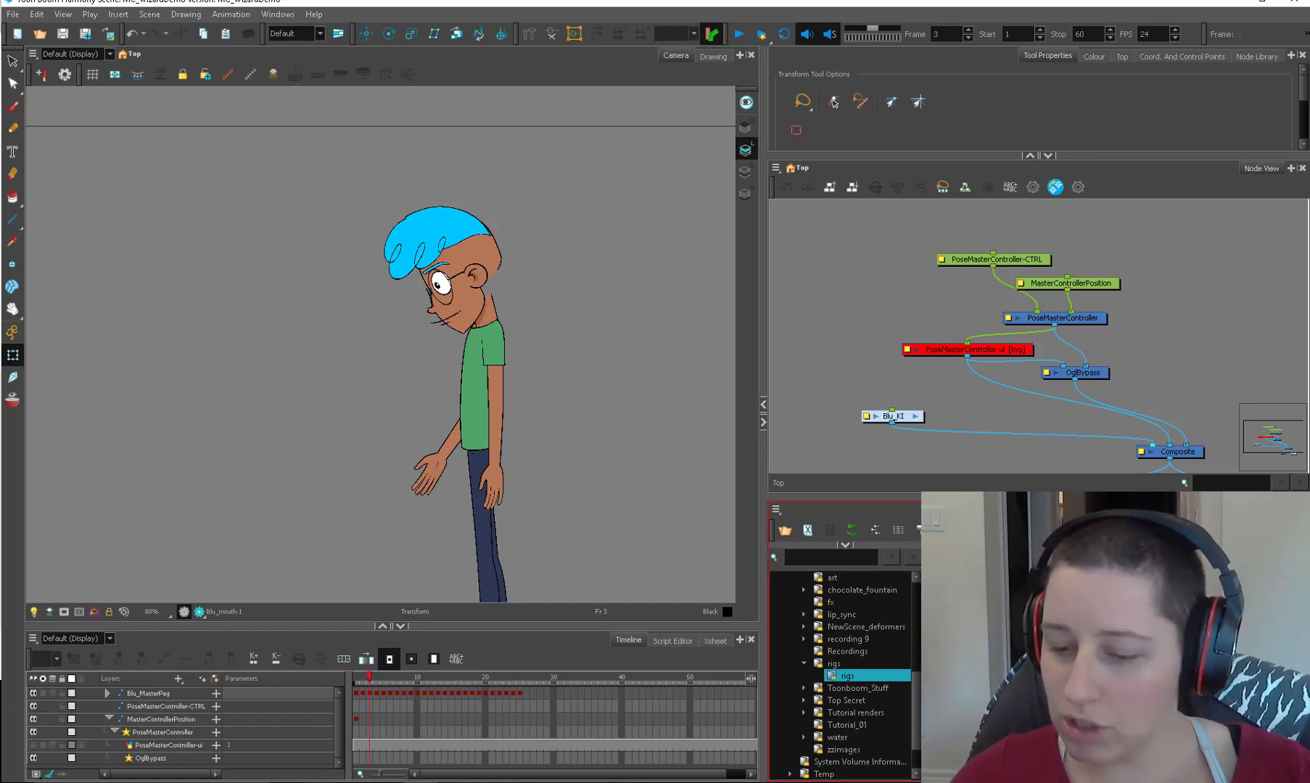
# Step: Delete the Blu_KI group and bring in a fresh copy of the rig with its own composite
pyautogui.click(890, 416)
pyautogui.press('Delete')
pyautogui.press('Return')
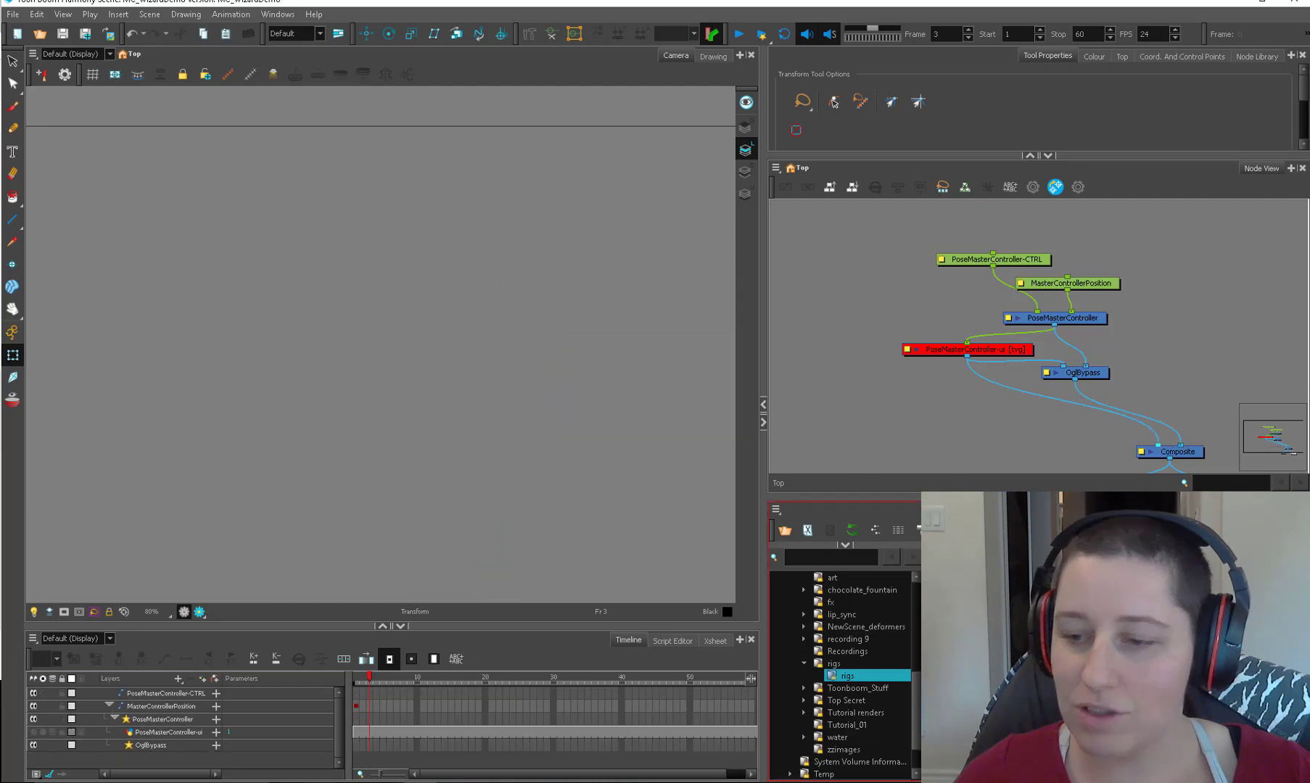
pyautogui.moveTo(913, 398); pyautogui.dragTo(946, 399)
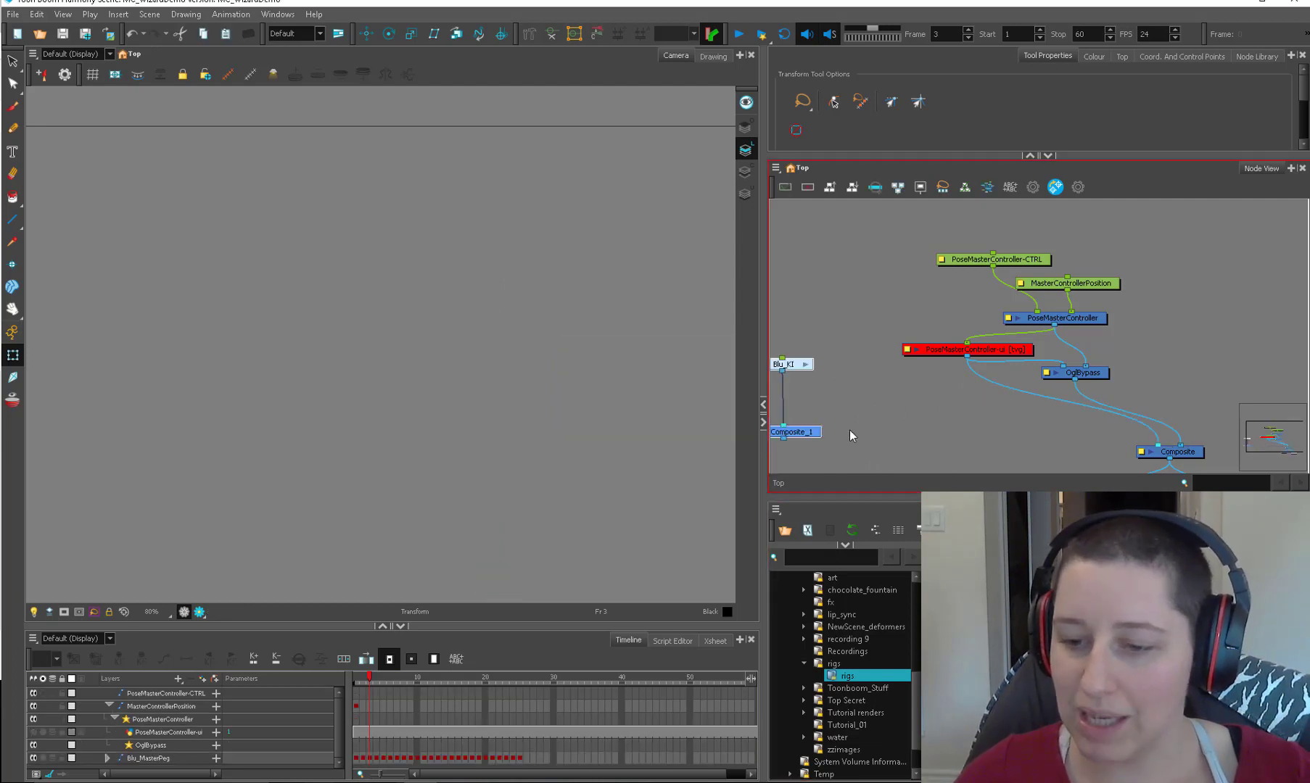
# Step: Connect Composite_1 to the main Composite, move it closer beneath Blu_KI, and check the rig's poses back to frame 1
pyautogui.moveTo(369, 678)
pyautogui.mouseDown()
pyautogui.moveTo(399, 678)
pyautogui.moveTo(361, 678)
pyautogui.mouseUp()
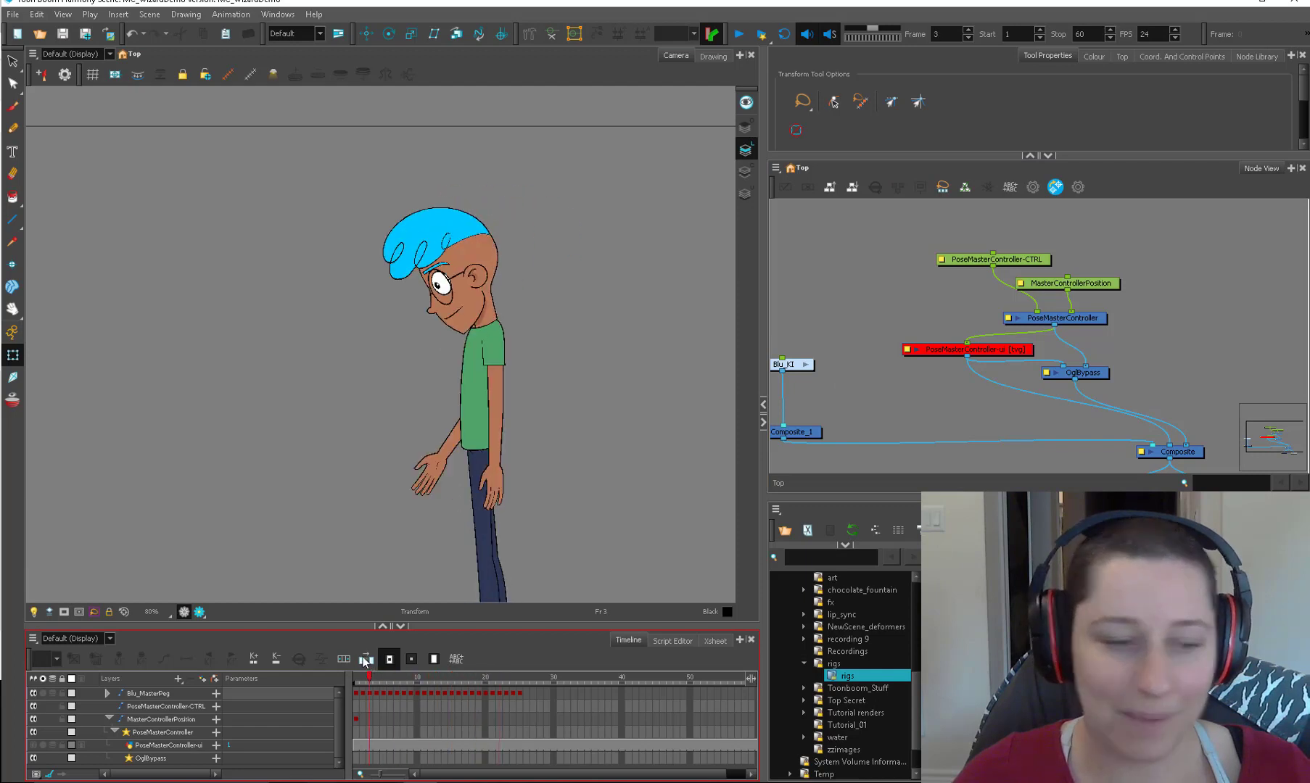
pyautogui.click(843, 401)
pyautogui.moveTo(805, 431); pyautogui.dragTo(810, 412)
pyautogui.moveTo(834, 387); pyautogui.dragTo(871, 382)
pyautogui.click(871, 383)
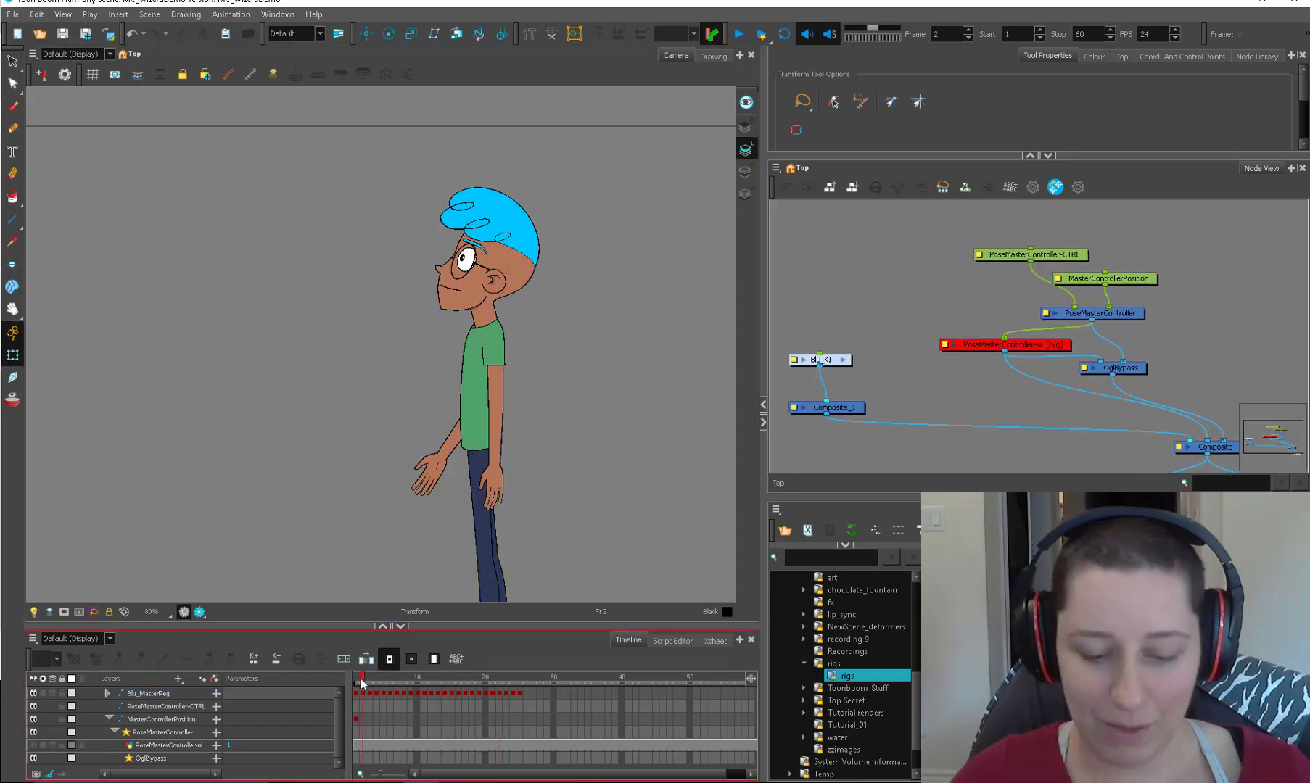
pyautogui.click(356, 680)
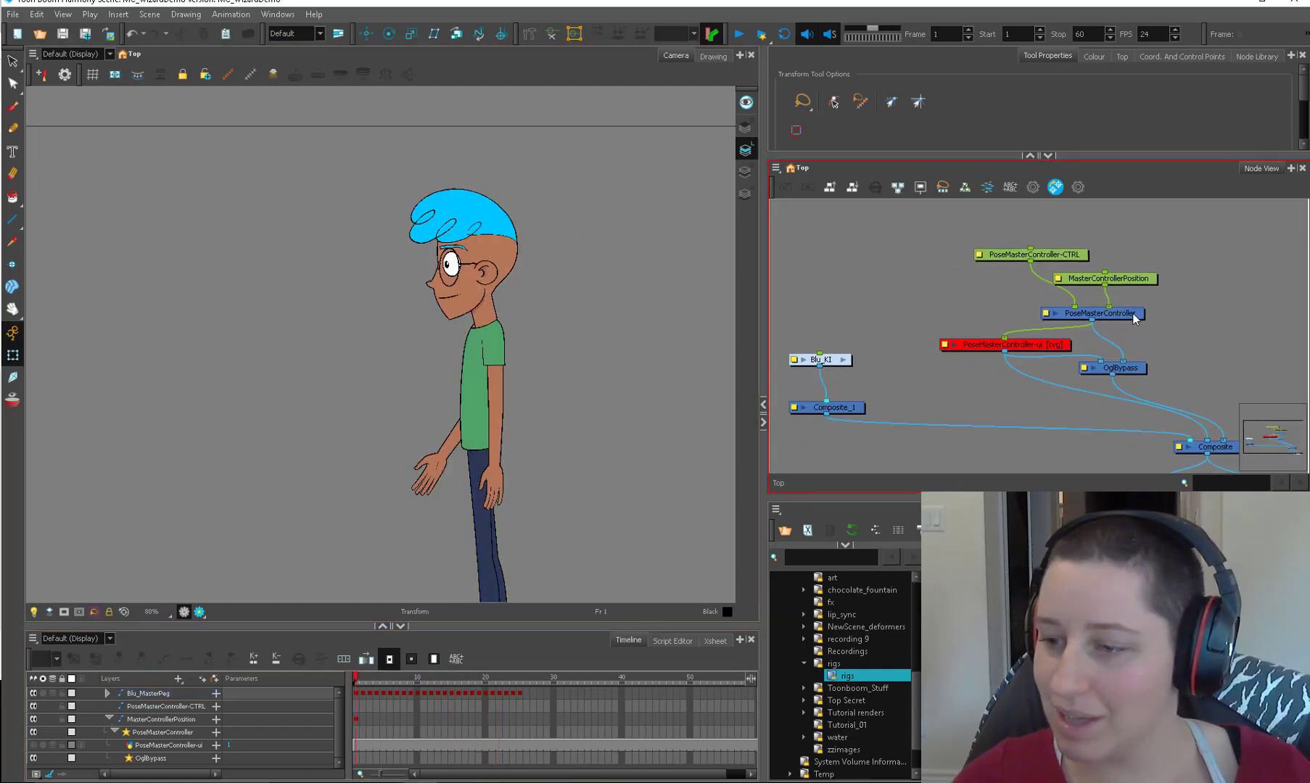
# Step: Create a simple head turn on PoseMasterController using the modules of the Blu_KI group and the default pose frames
pyautogui.moveTo(1134, 322); pyautogui.dragTo(1110, 322)
pyautogui.doubleClick(1110, 319)
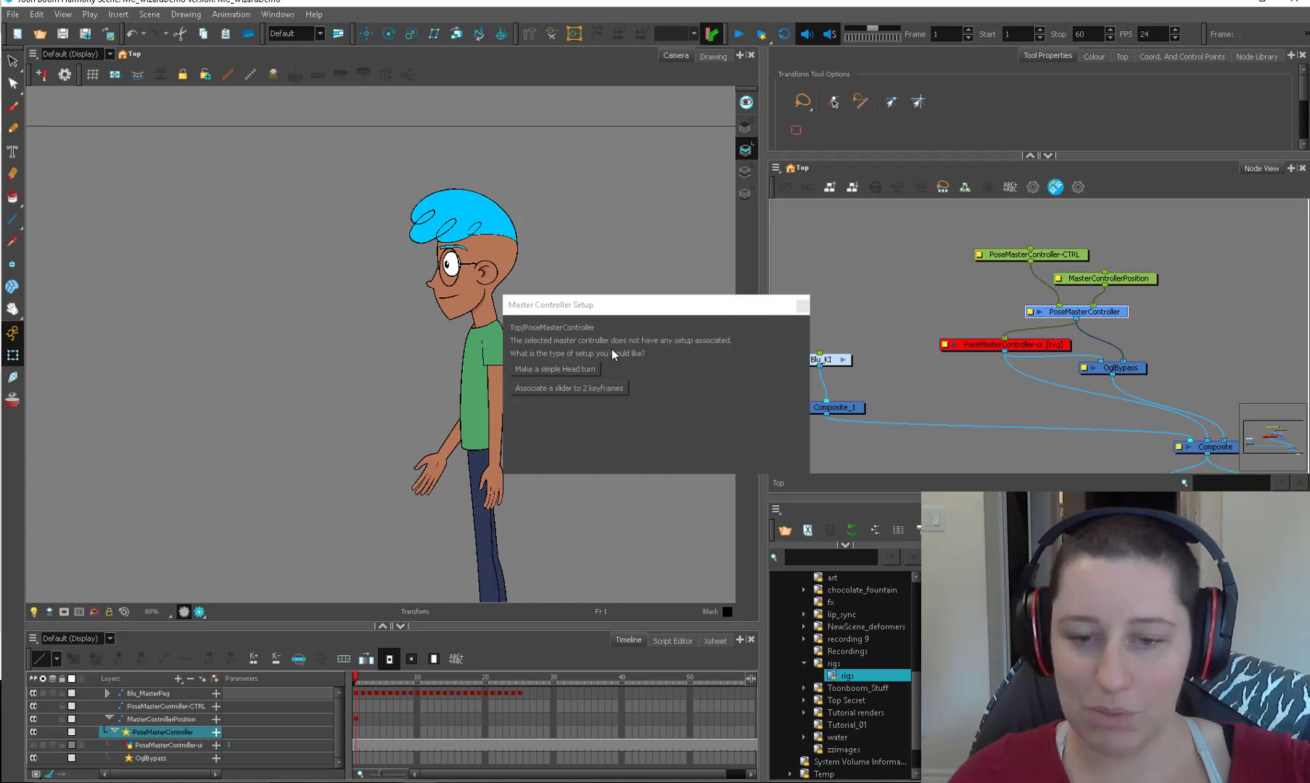
pyautogui.click(576, 369)
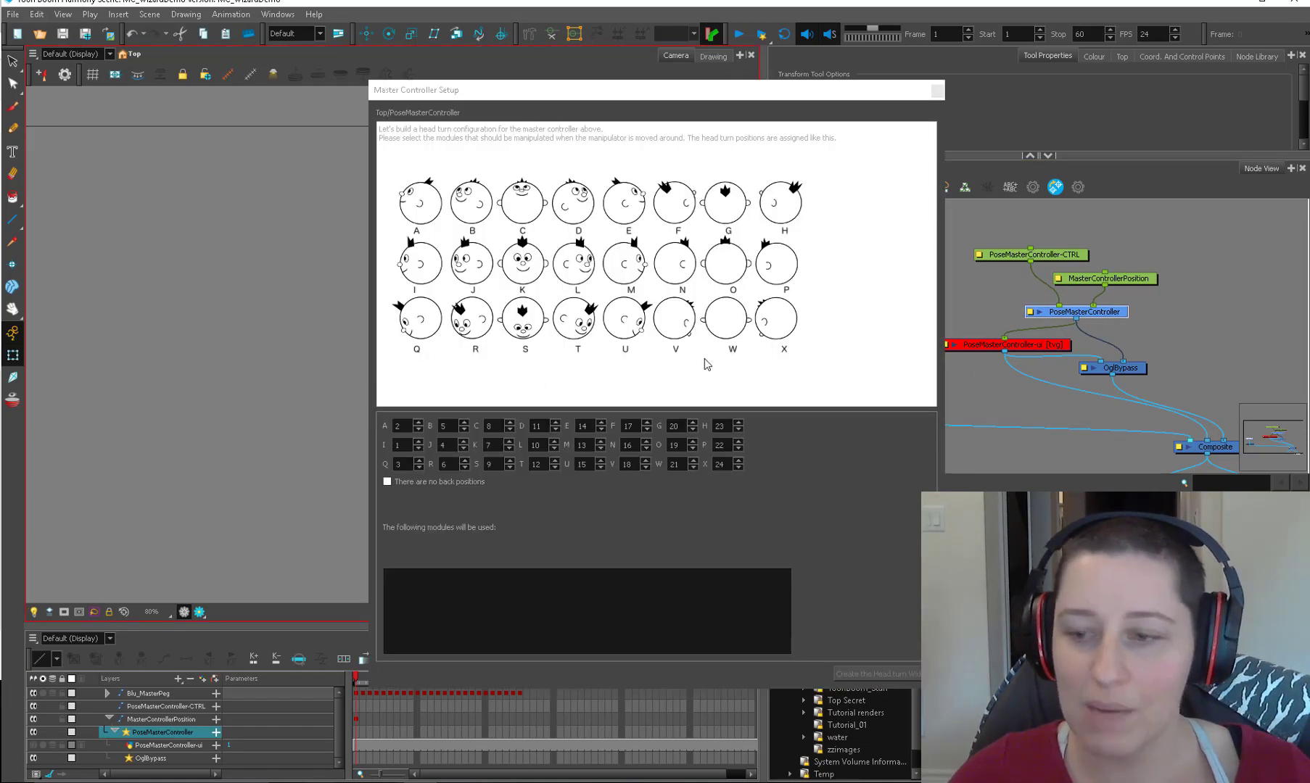
pyautogui.moveTo(986, 295); pyautogui.dragTo(1188, 279)
pyautogui.click(1049, 346)
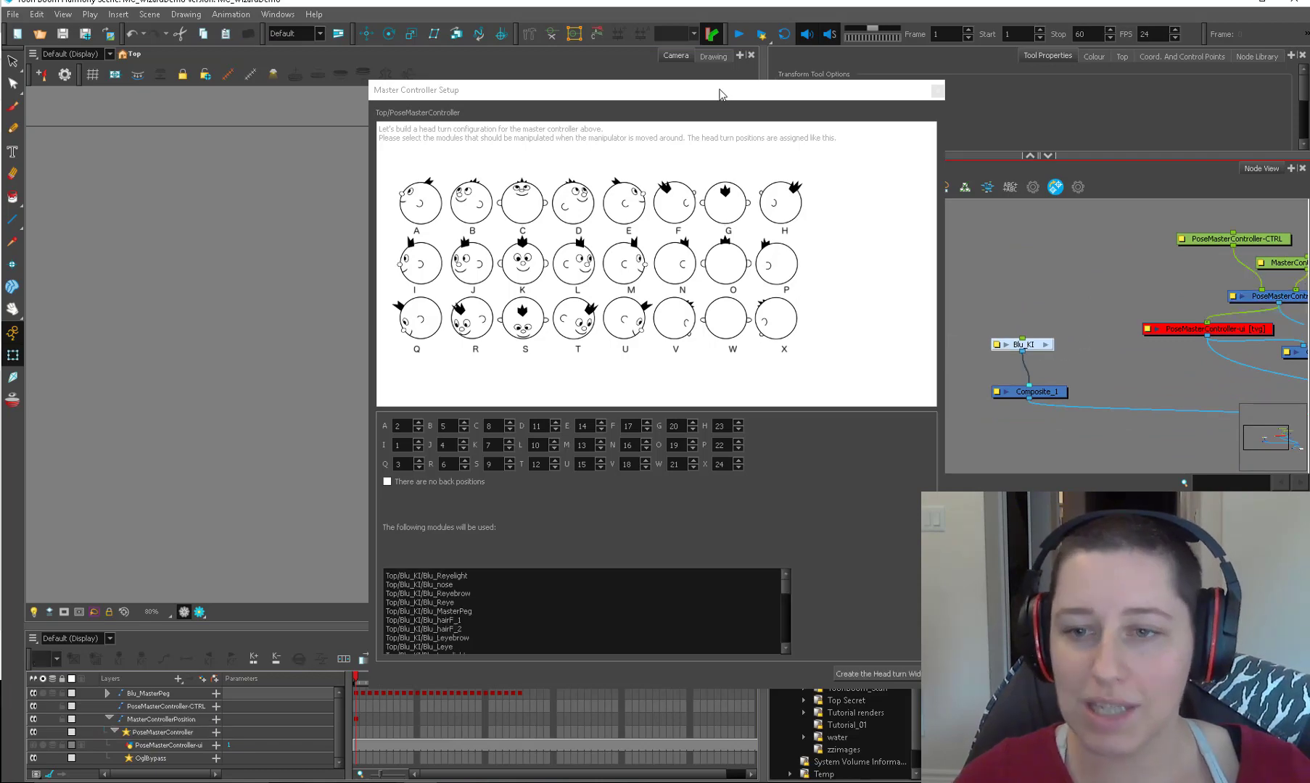
pyautogui.moveTo(723, 90); pyautogui.dragTo(682, 77)
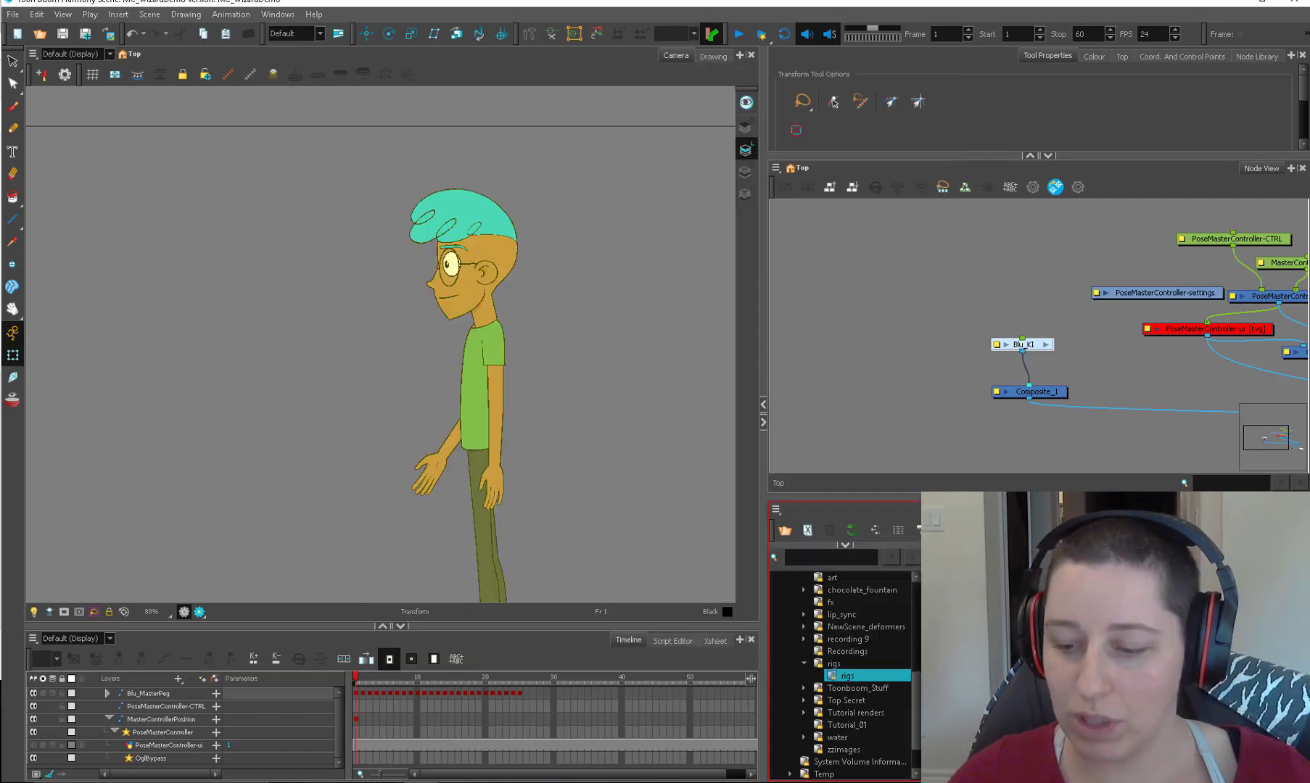
# Step: Show the PoseMasterController's on-screen controls and move the manipulator to the lower-left of its field to test the downward side pose
pyautogui.moveTo(1191, 349); pyautogui.dragTo(1016, 370)
pyautogui.click(1149, 318)
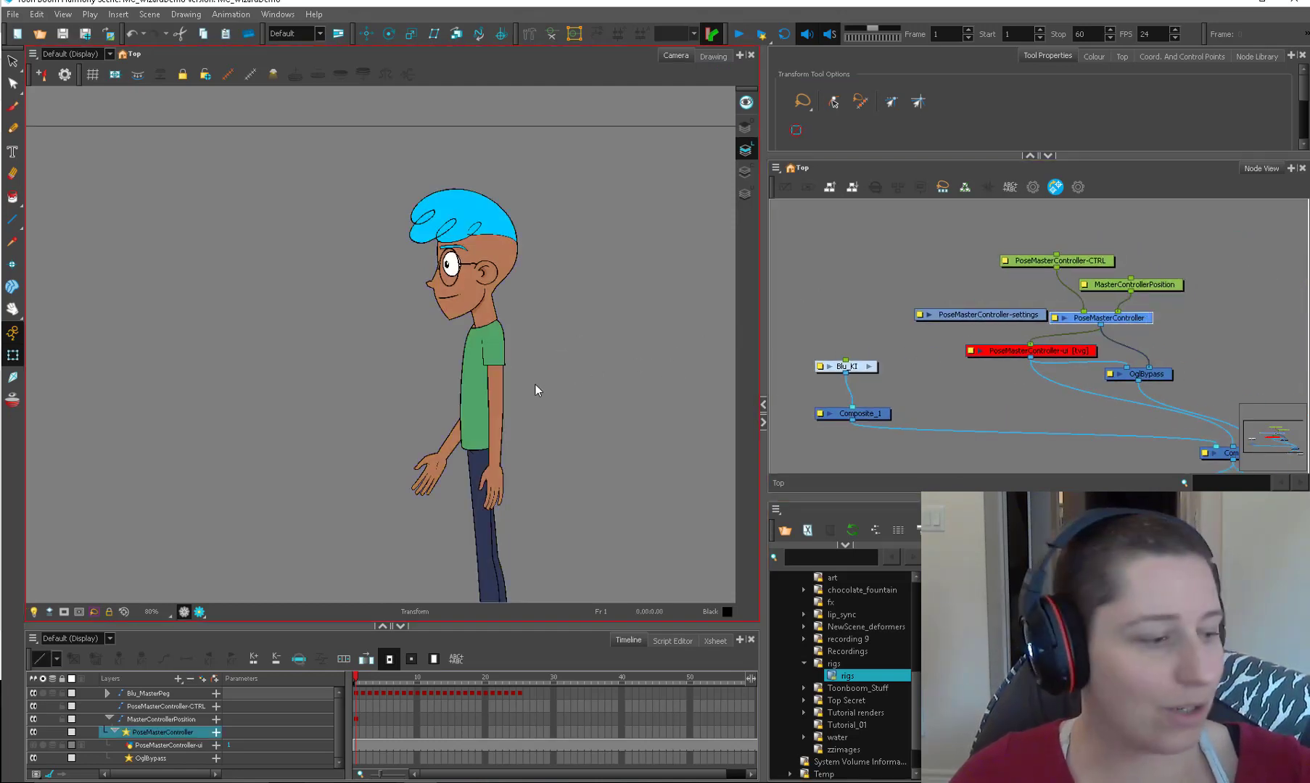
pyautogui.hotkey('ctrl', 'F11')
pyautogui.click(790, 308)
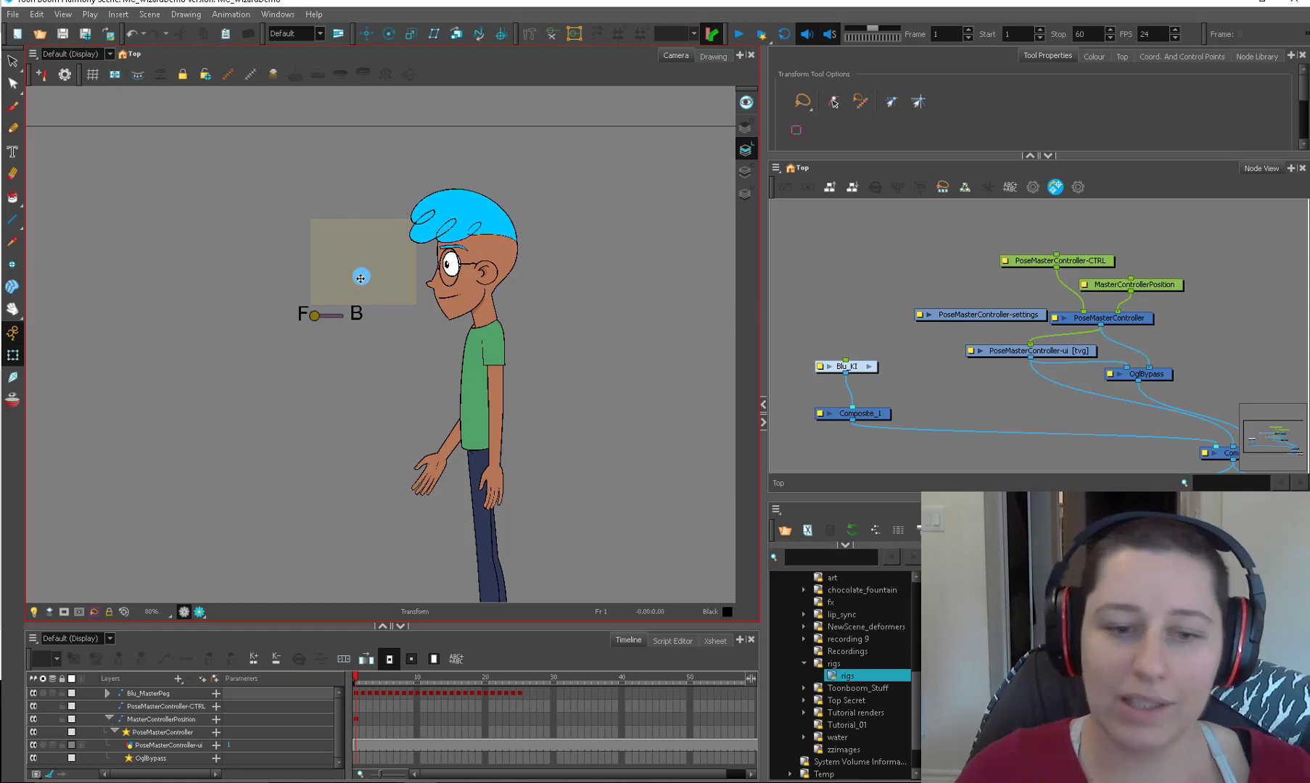
pyautogui.moveTo(361, 277); pyautogui.dragTo(325, 290)
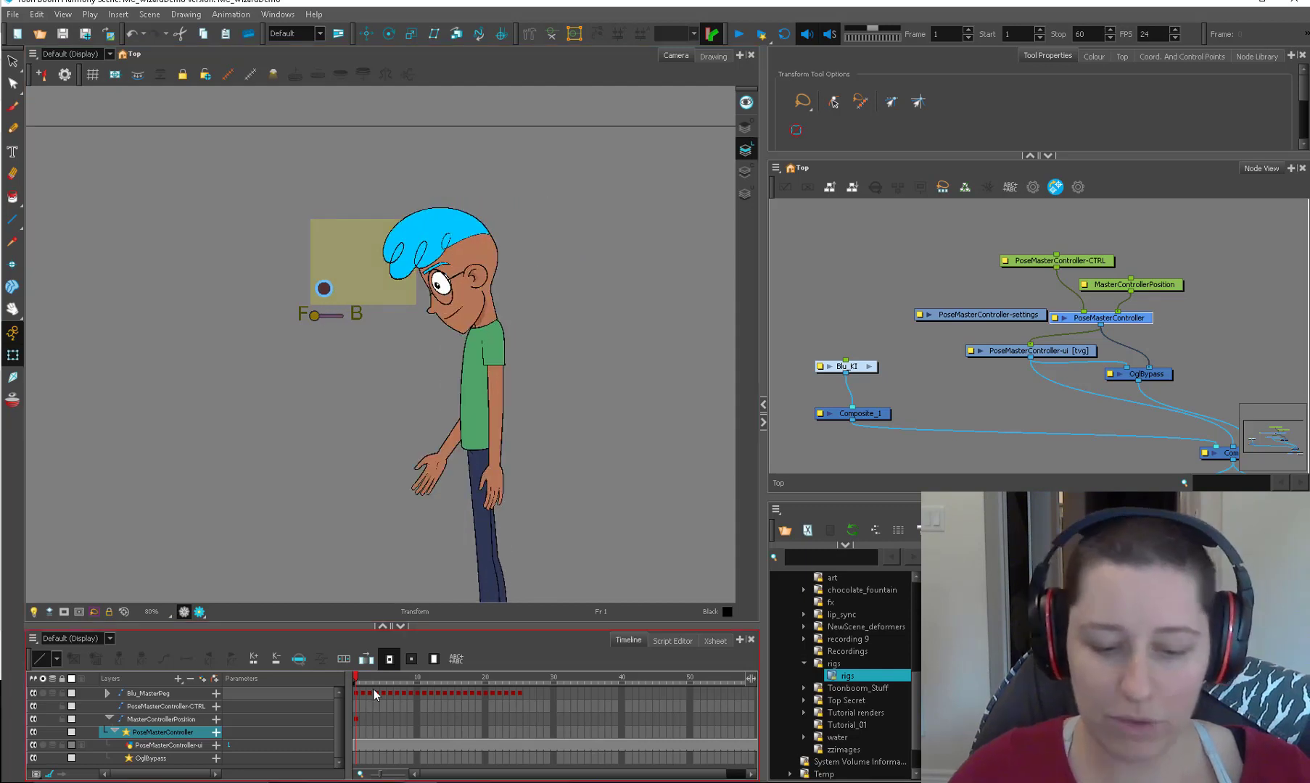
# Step: Test the head turn on frame 4 by moving the PoseMasterController manipulator left of centre to a three-quarter view
pyautogui.click(428, 678)
pyautogui.moveTo(428, 678); pyautogui.dragTo(376, 678)
pyautogui.click(355, 259)
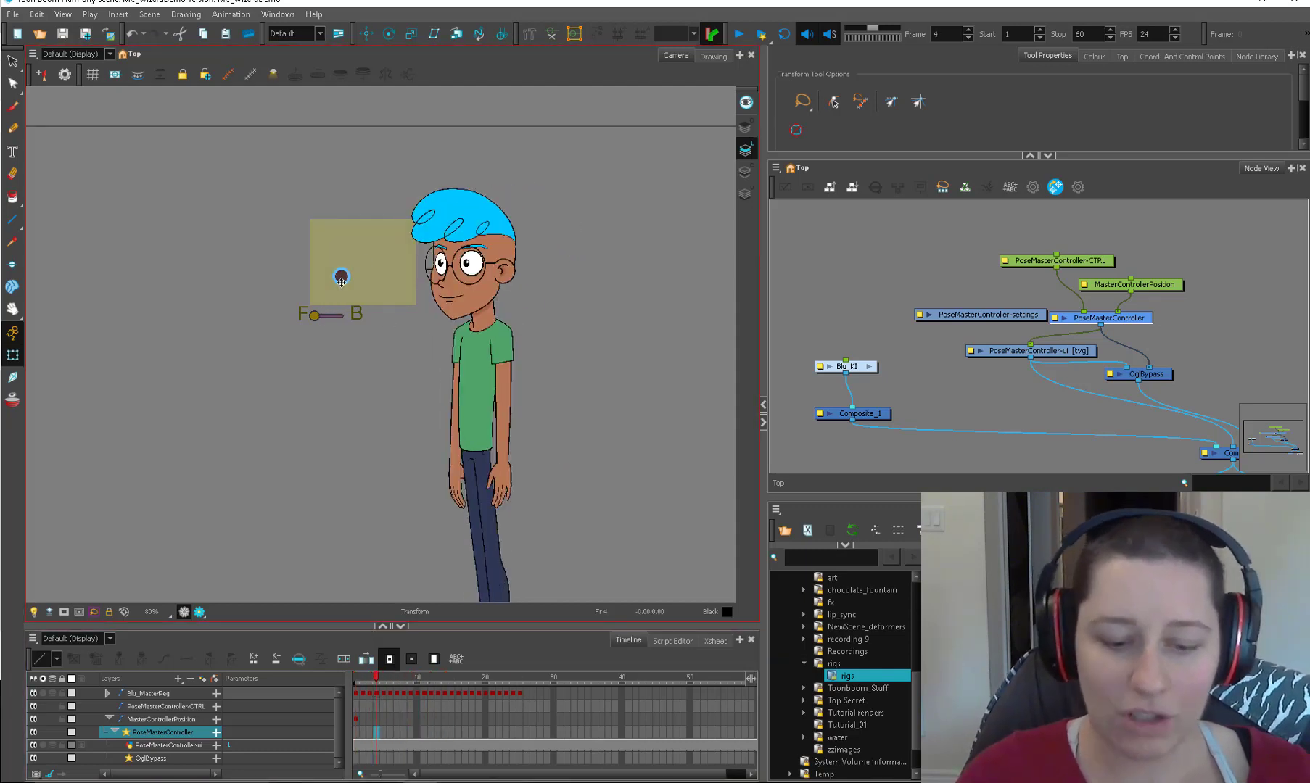
pyautogui.moveTo(334, 258)
pyautogui.mouseDown()
pyautogui.moveTo(374, 227)
pyautogui.moveTo(392, 266)
pyautogui.moveTo(354, 268)
pyautogui.mouseUp()
# Step: Go past the stored pose frames to frame 29 and move the manipulator right of centre for a three-quarter pose
pyautogui.moveTo(406, 679); pyautogui.dragTo(735, 699)
pyautogui.click(739, 696)
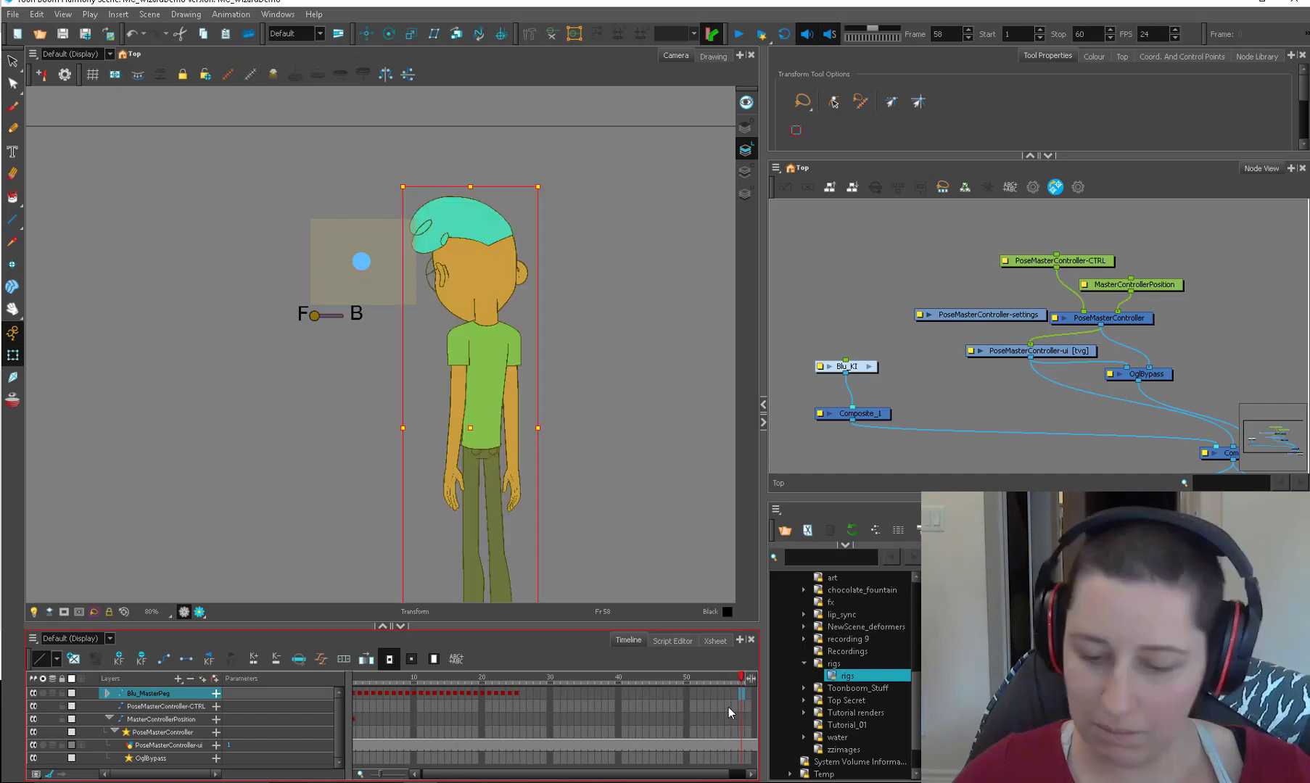
pyautogui.click(546, 680)
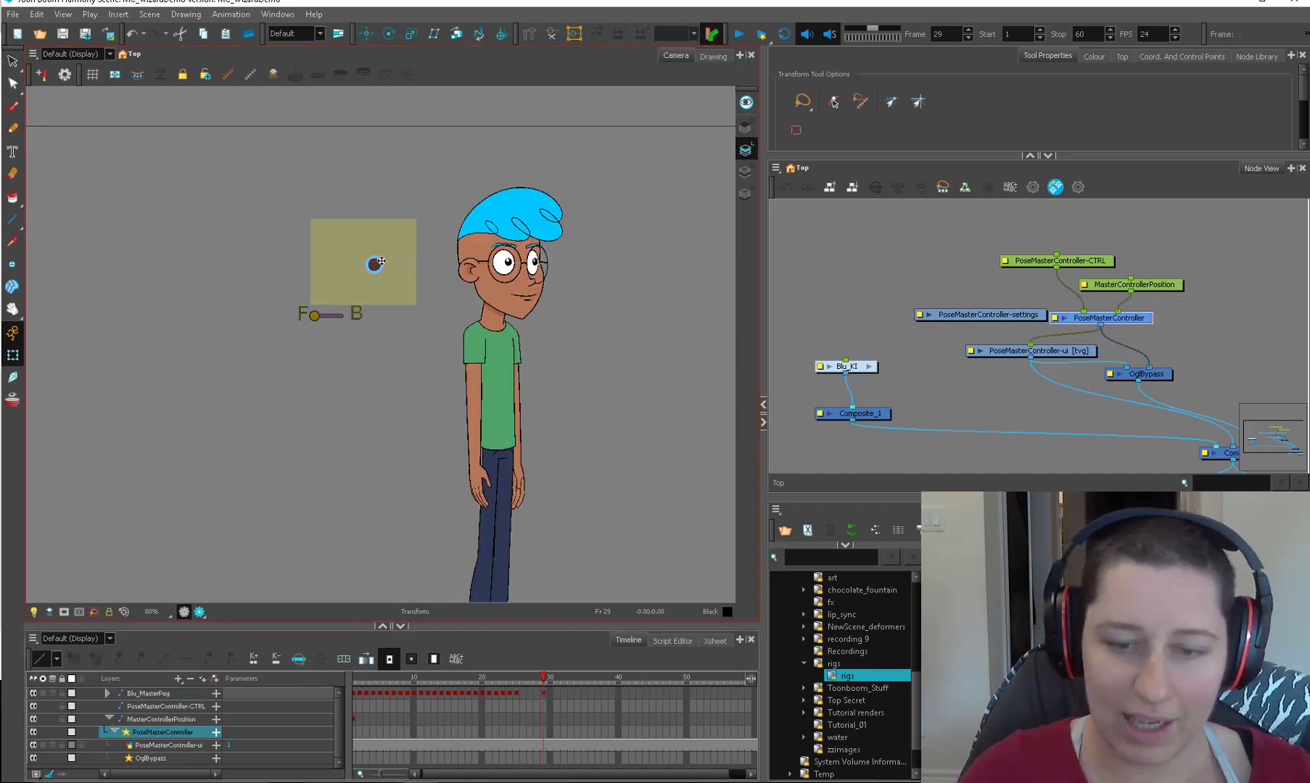
# Step: On frame 30, switch the controller's slider to back and centre the manipulator for a straight back view, checking it against frame 29
pyautogui.click(550, 680)
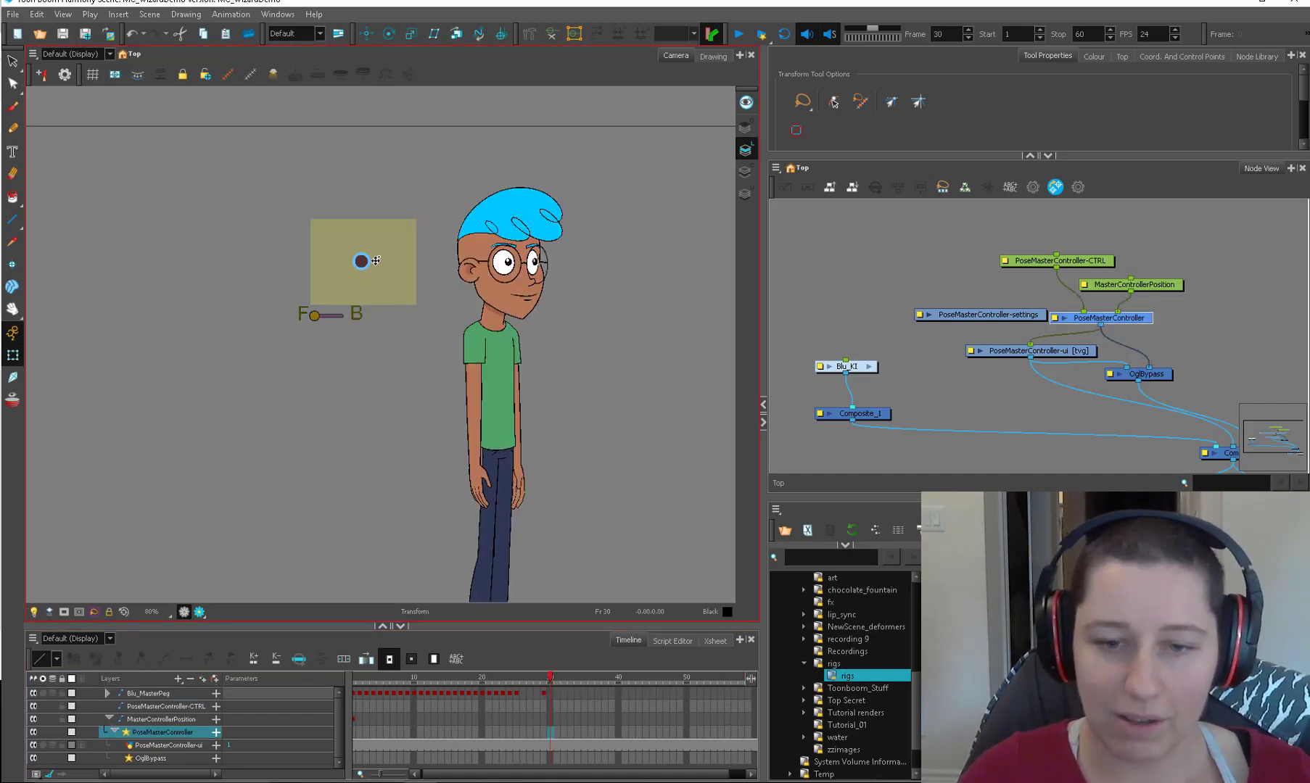
pyautogui.moveTo(364, 263); pyautogui.dragTo(397, 264)
pyautogui.moveTo(323, 316); pyautogui.dragTo(338, 315)
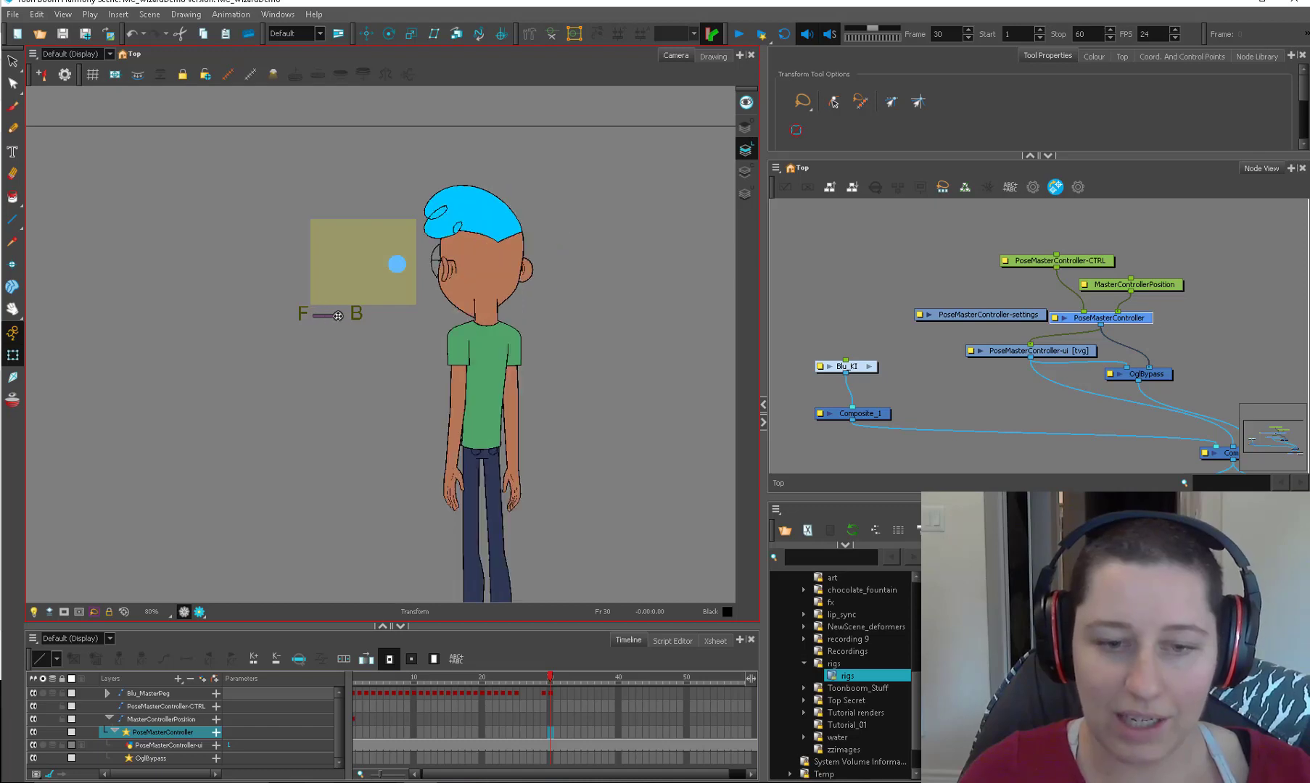
pyautogui.moveTo(396, 265); pyautogui.dragTo(362, 261)
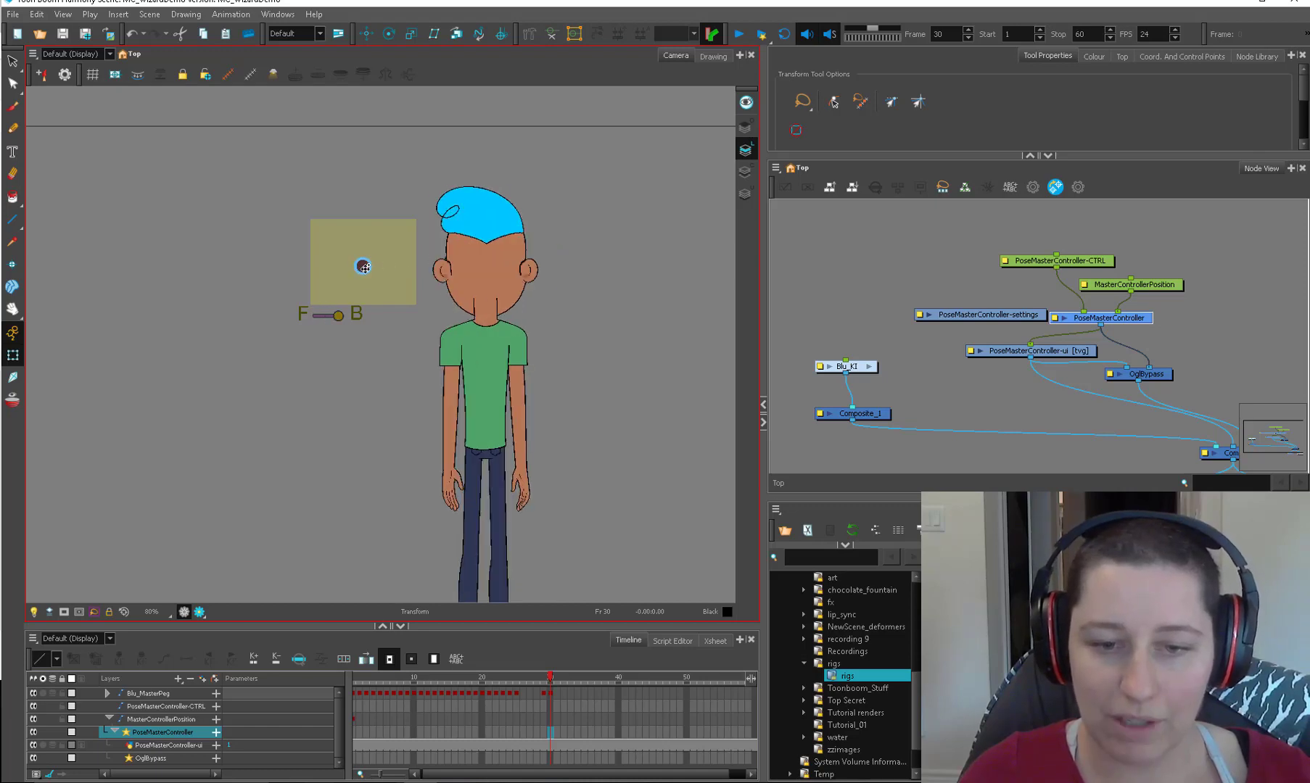
pyautogui.click(545, 679)
pyautogui.click(550, 679)
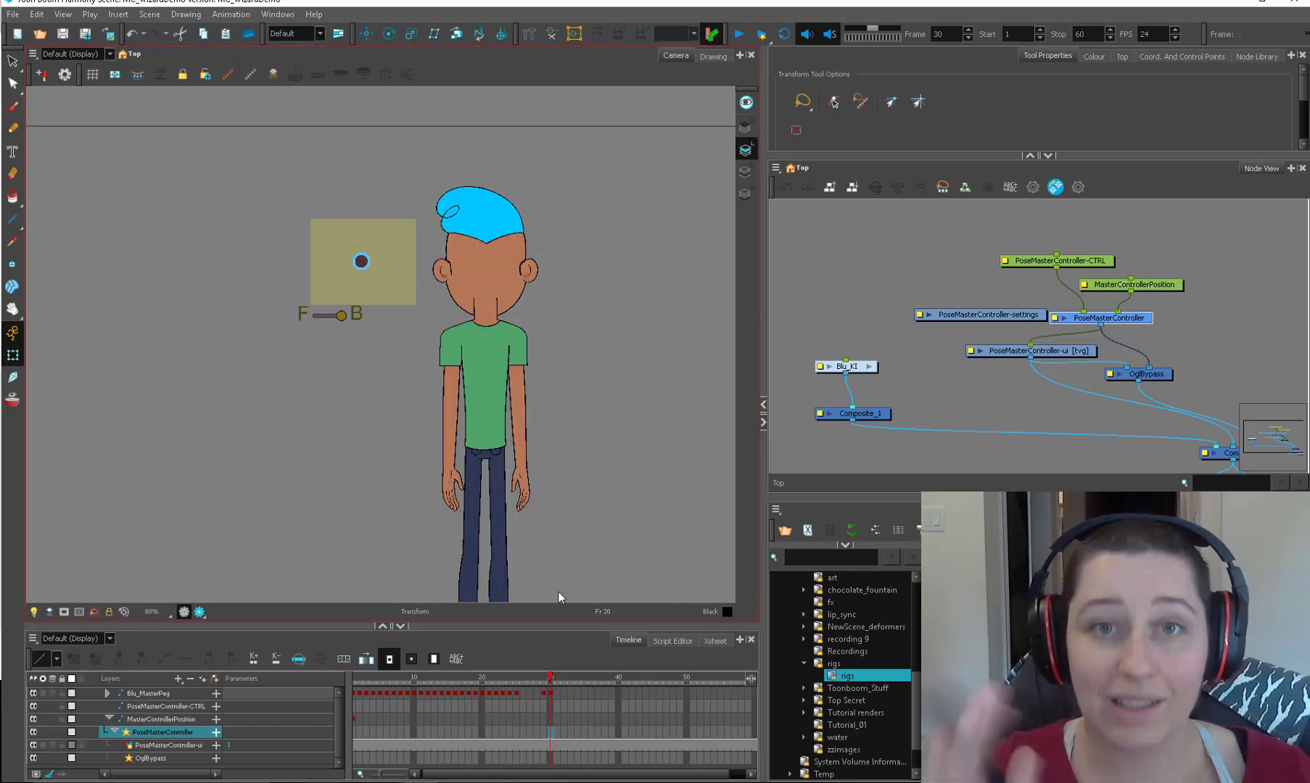
# Step: Duplicate the PoseMasterController nodes, leaving out the settings node, by using Paste Special with its existing options
pyautogui.click(954, 378)
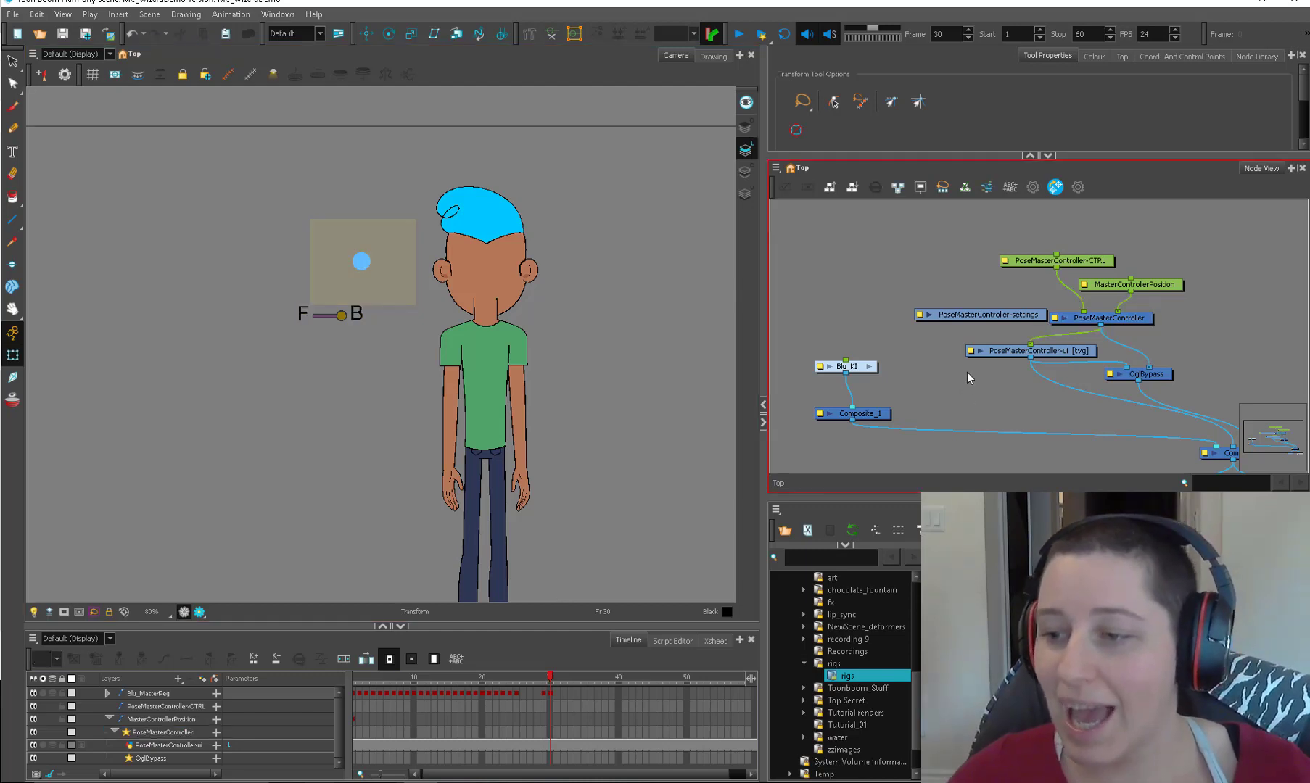
pyautogui.scroll(-2, 1166, 366)
pyautogui.moveTo(1205, 351); pyautogui.dragTo(1040, 351)
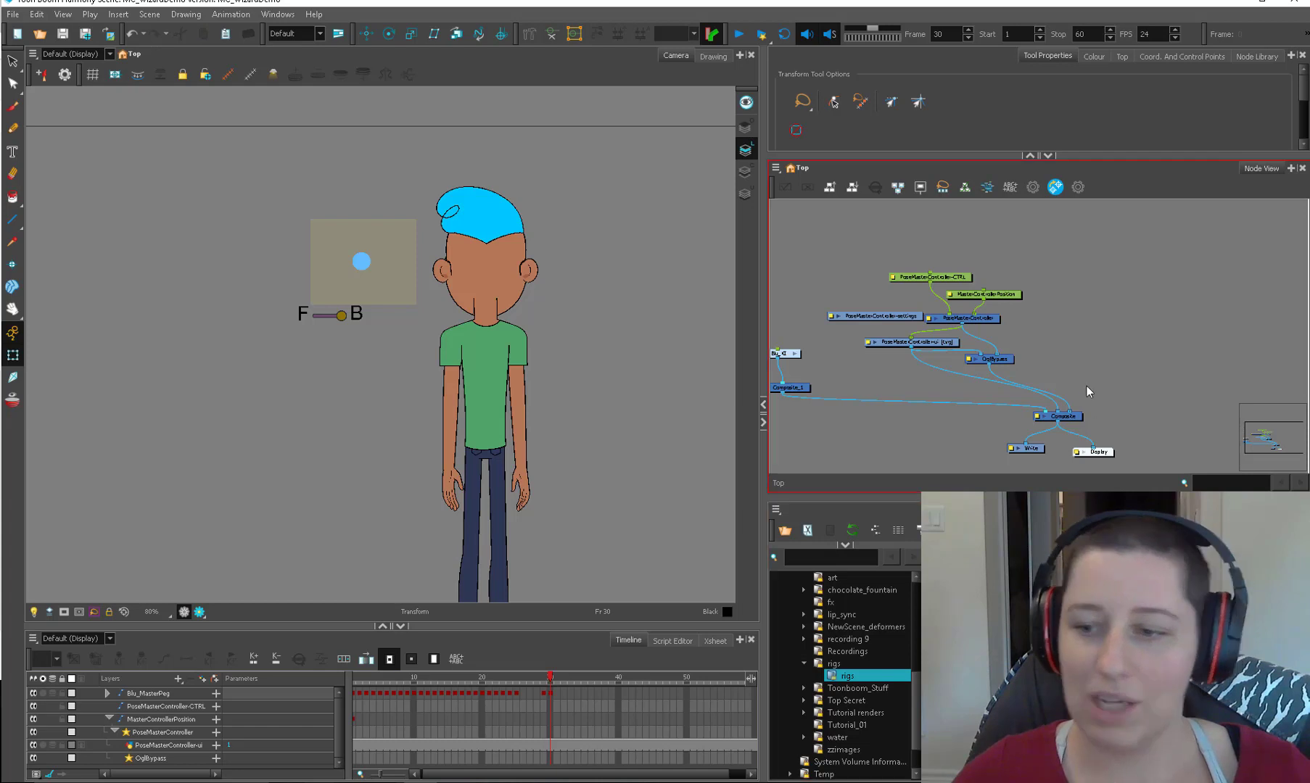
pyautogui.moveTo(1022, 249); pyautogui.dragTo(936, 373)
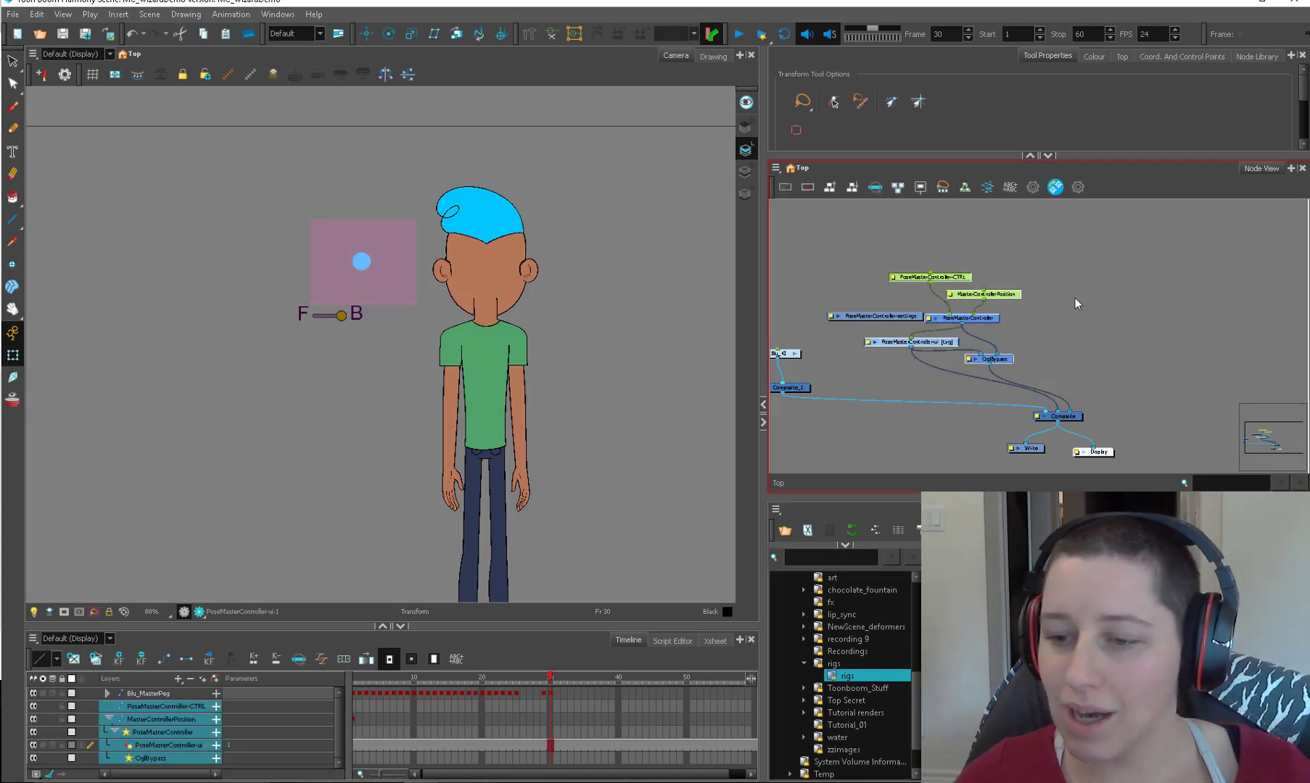
pyautogui.click(1074, 298)
pyautogui.hotkey('ctrl', 'b')
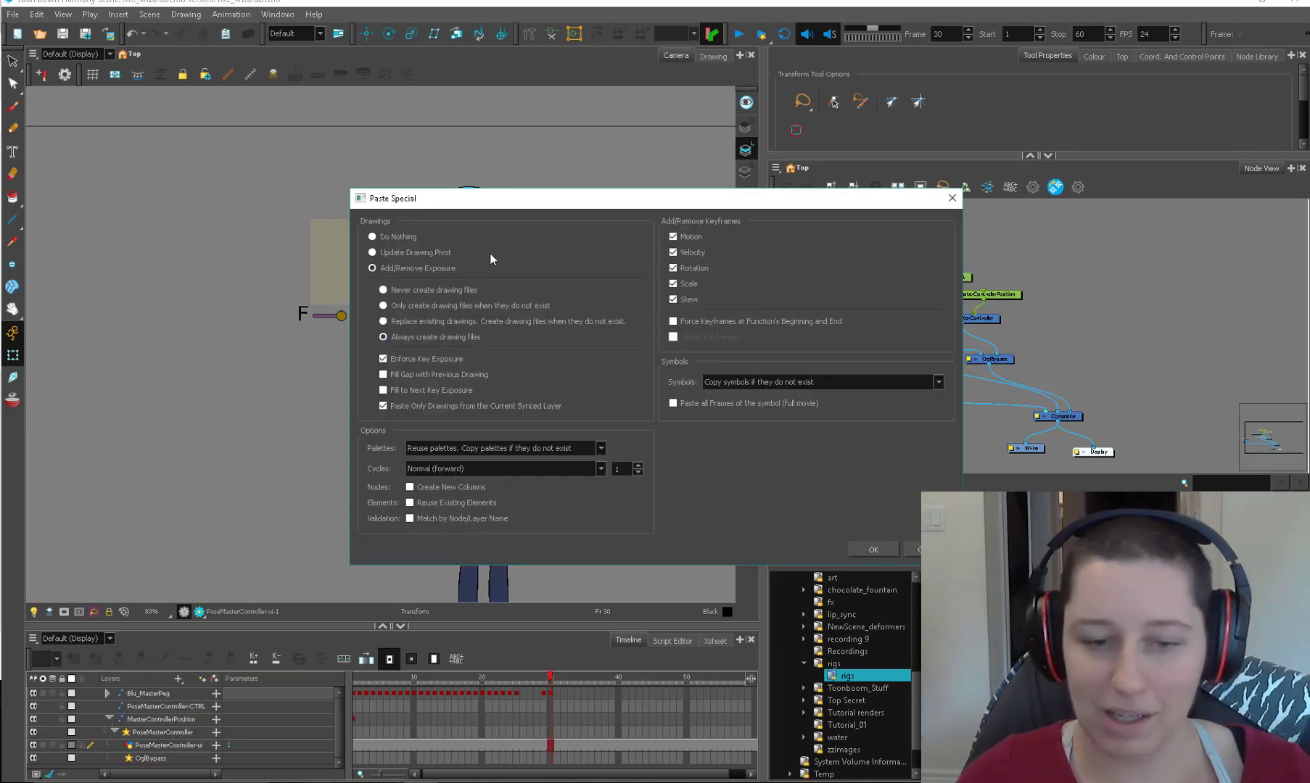
pyautogui.click(873, 548)
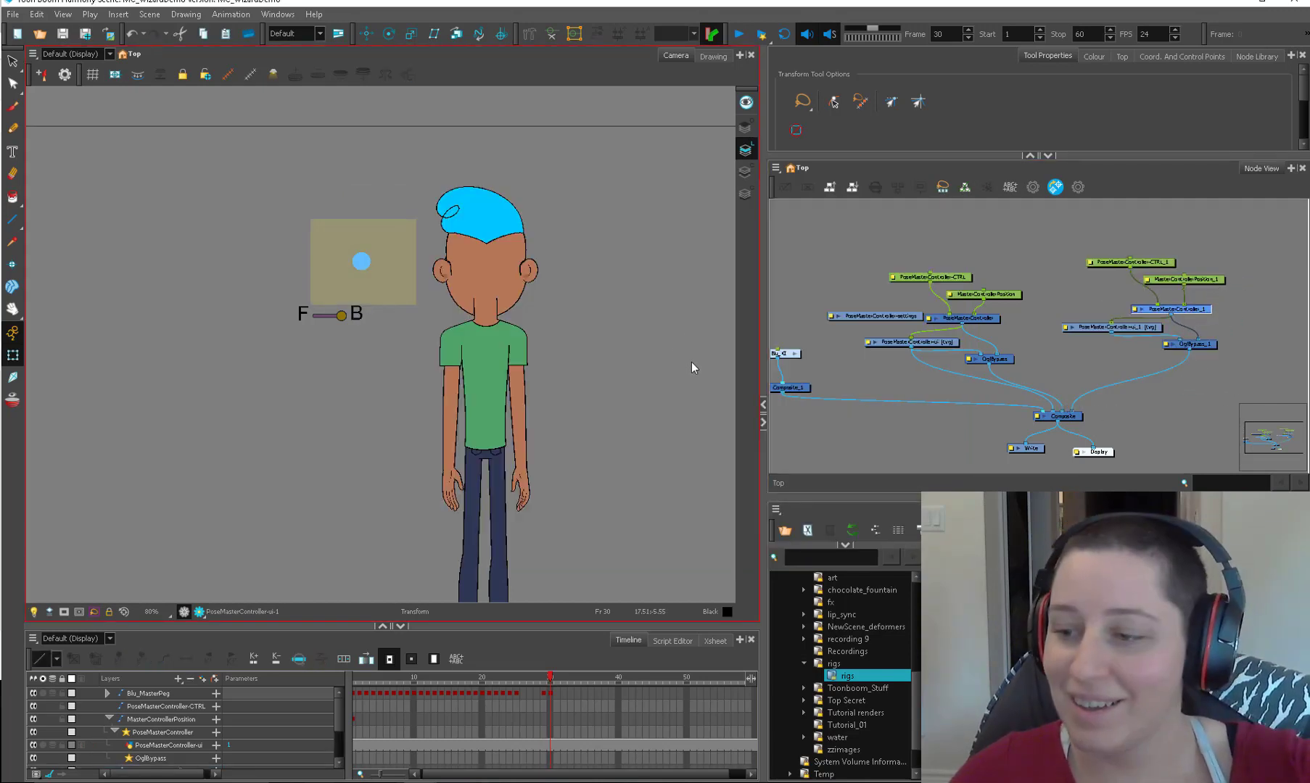
# Step: Begin a simple head turn setup for PoseMasterController_1 and open the Blu_KI group to choose its modules
pyautogui.hotkey('shift', 'F11')
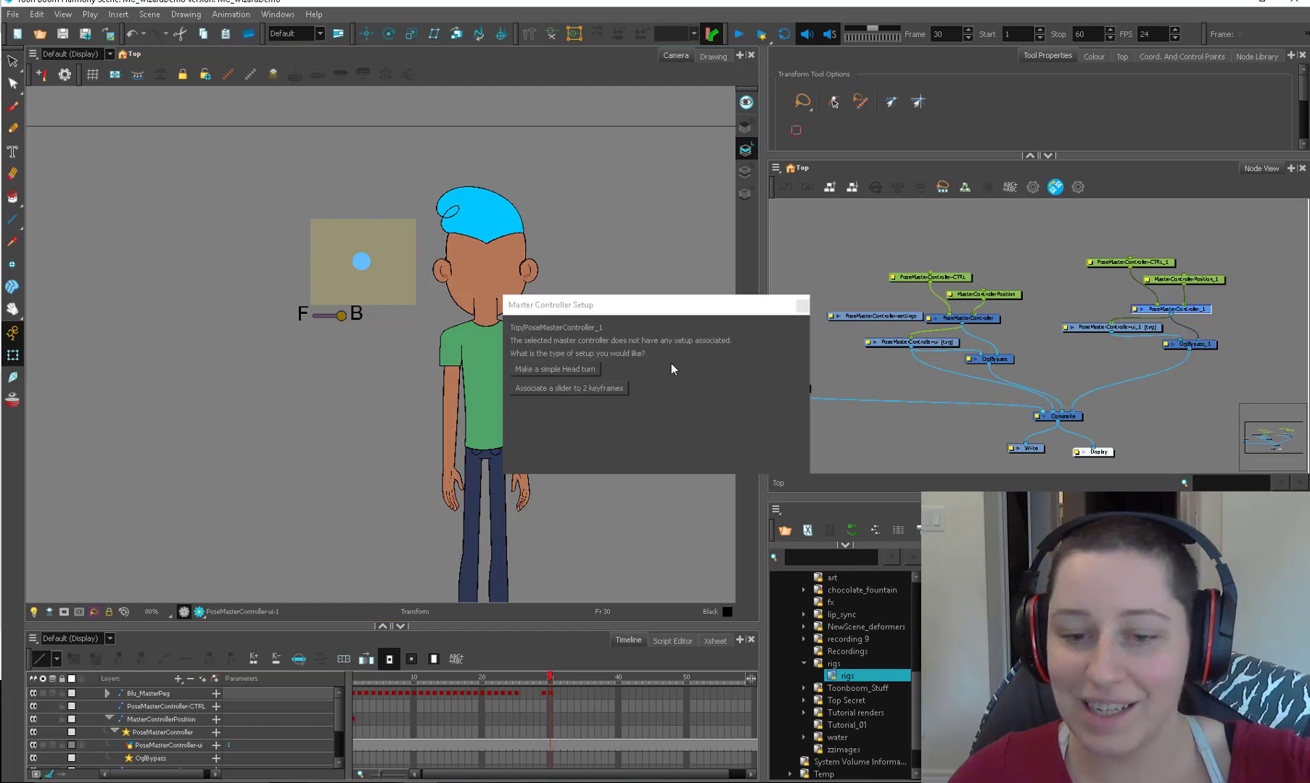
pyautogui.click(565, 368)
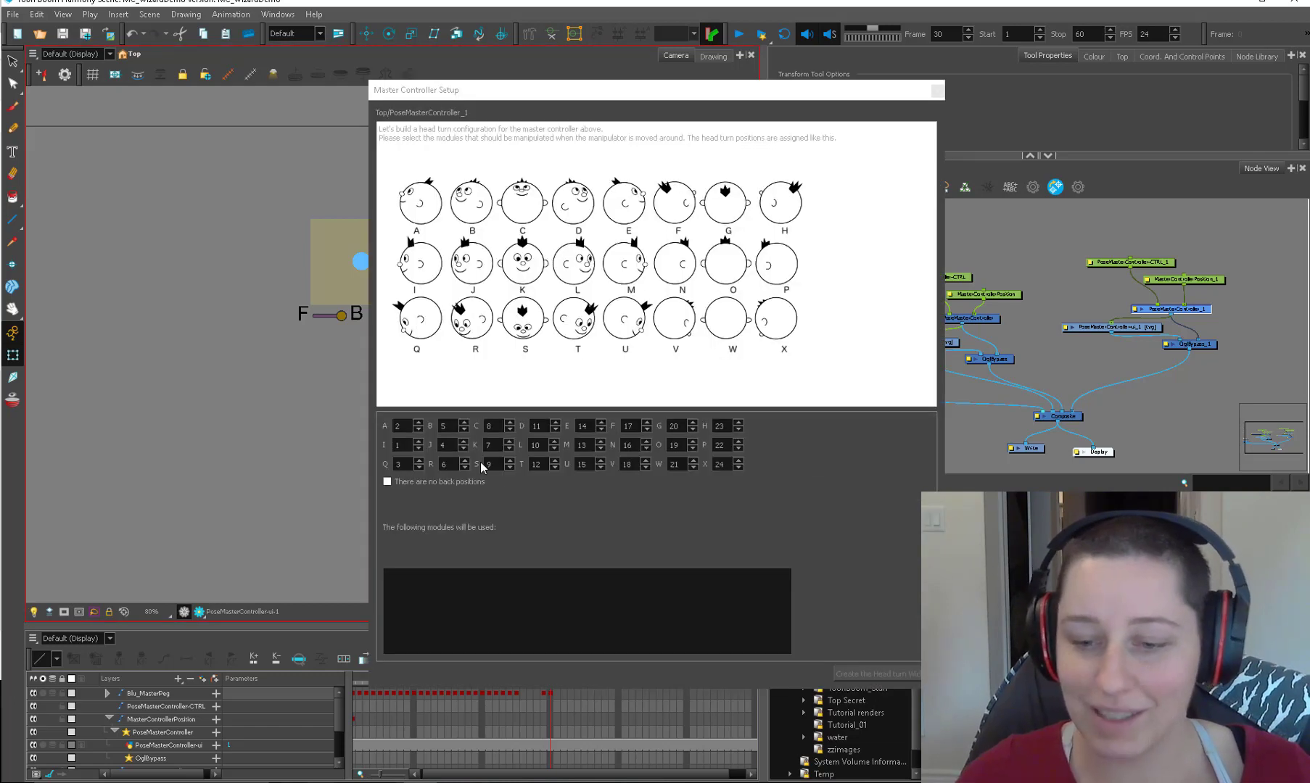
pyautogui.click(1038, 352)
pyautogui.moveTo(1021, 340); pyautogui.dragTo(1234, 342)
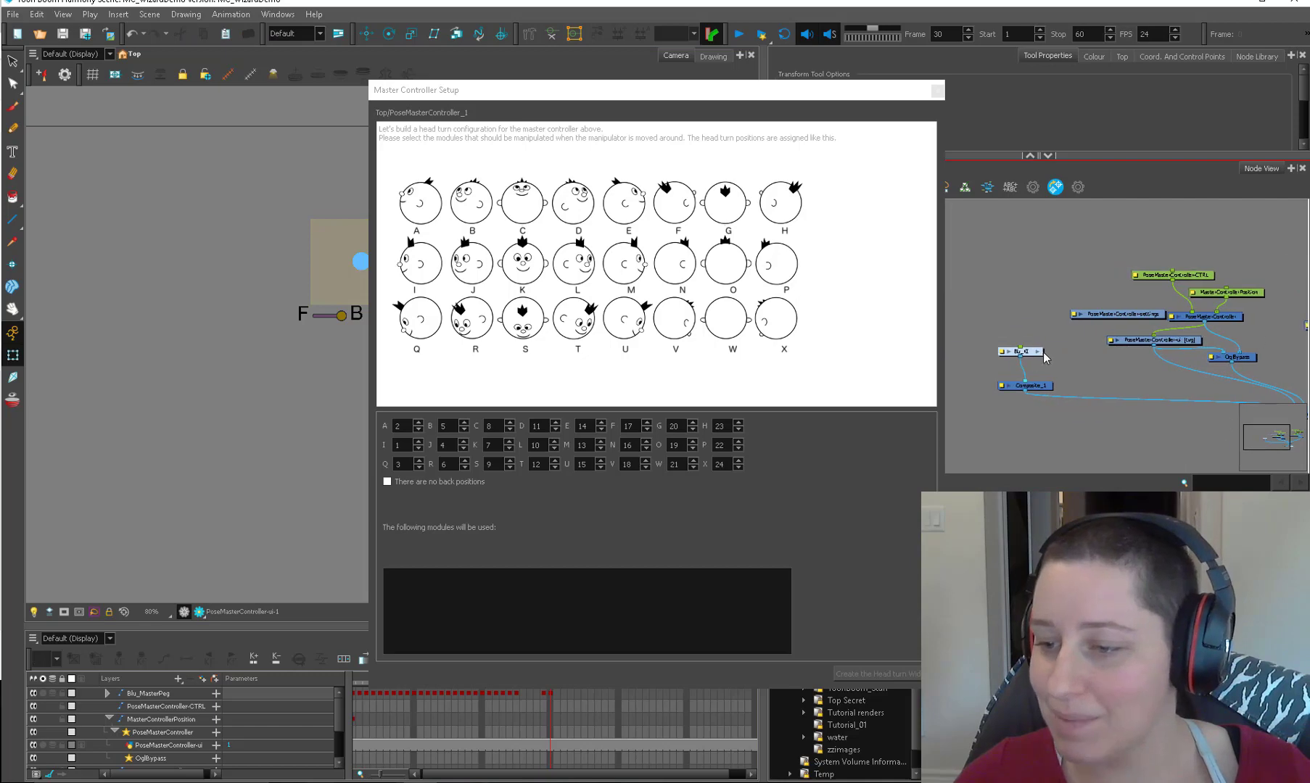
pyautogui.click(1043, 355)
pyautogui.moveTo(1044, 357); pyautogui.dragTo(1098, 344)
pyautogui.click(1098, 347)
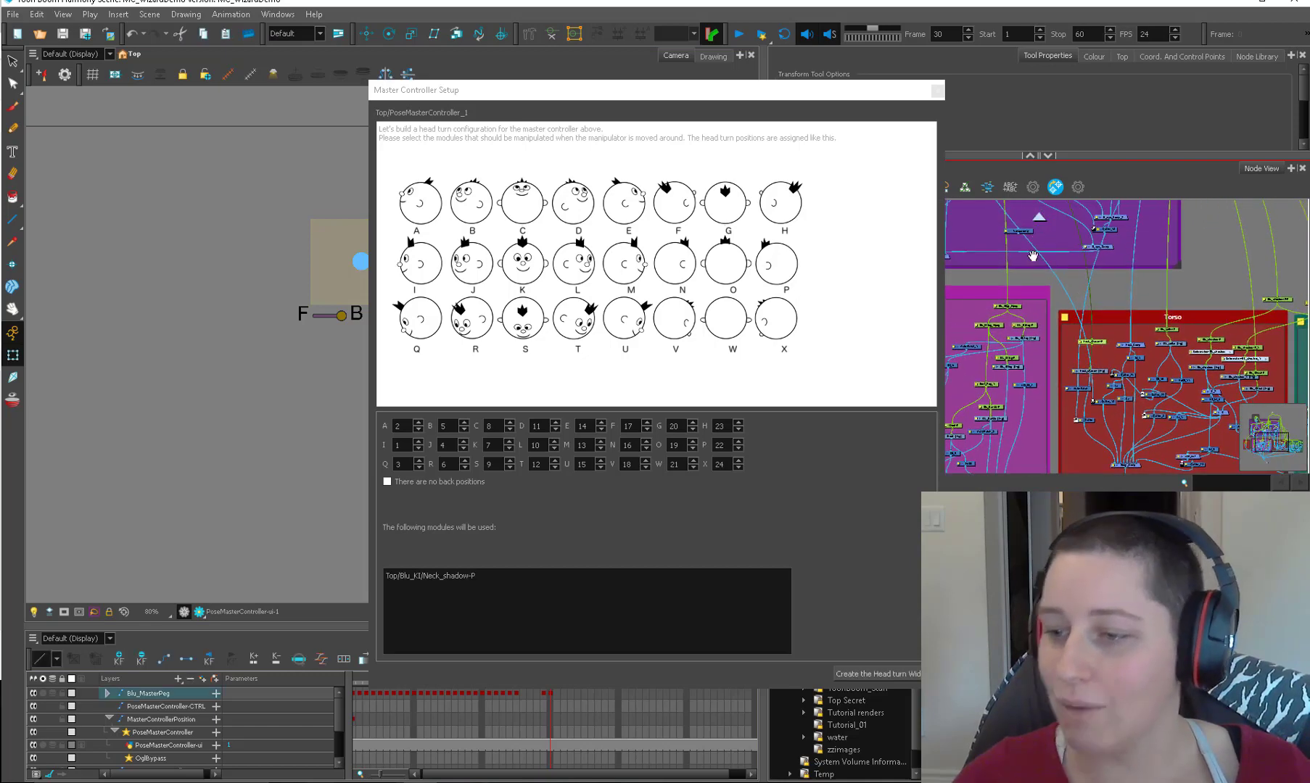
# Step: Choose the head, face and Hair modules of Blu_KI and create the head turn with the default pose frames
pyautogui.click(1034, 255)
pyautogui.moveTo(1033, 255); pyautogui.dragTo(1101, 296)
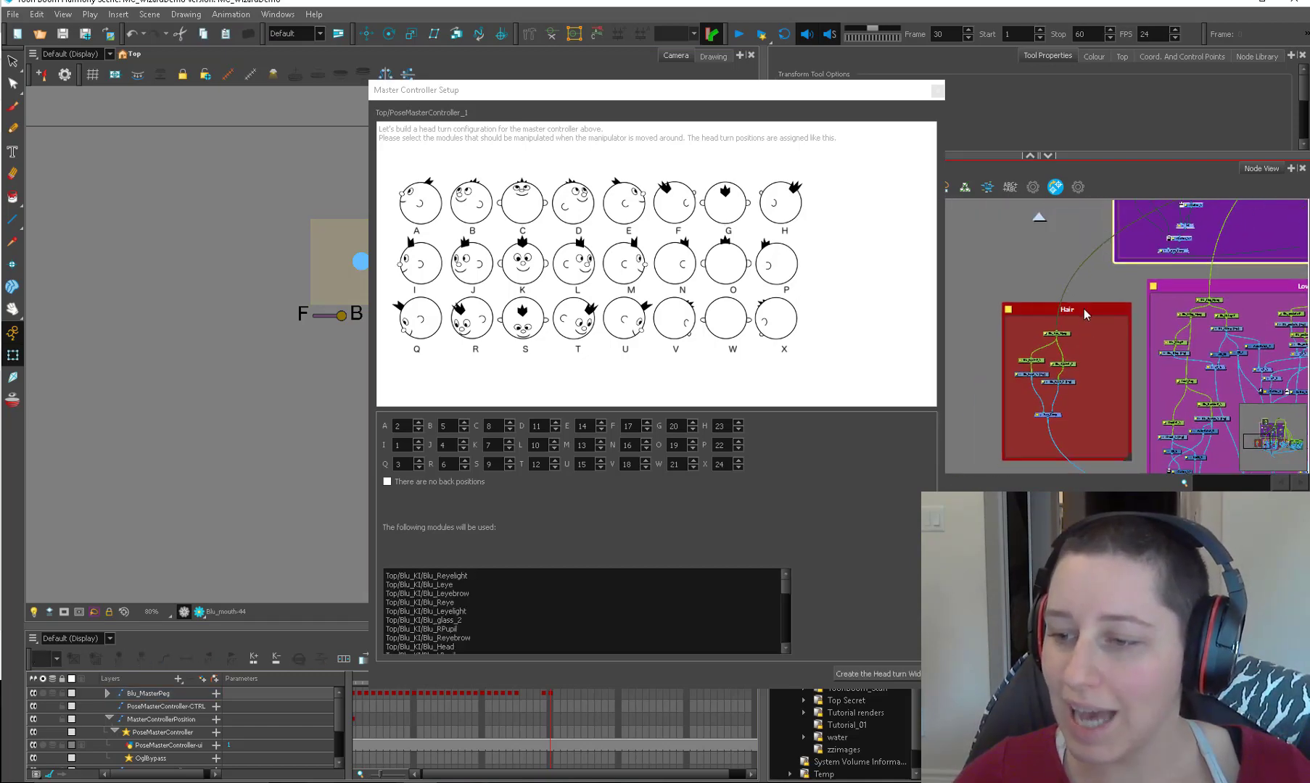
pyautogui.click(1083, 308)
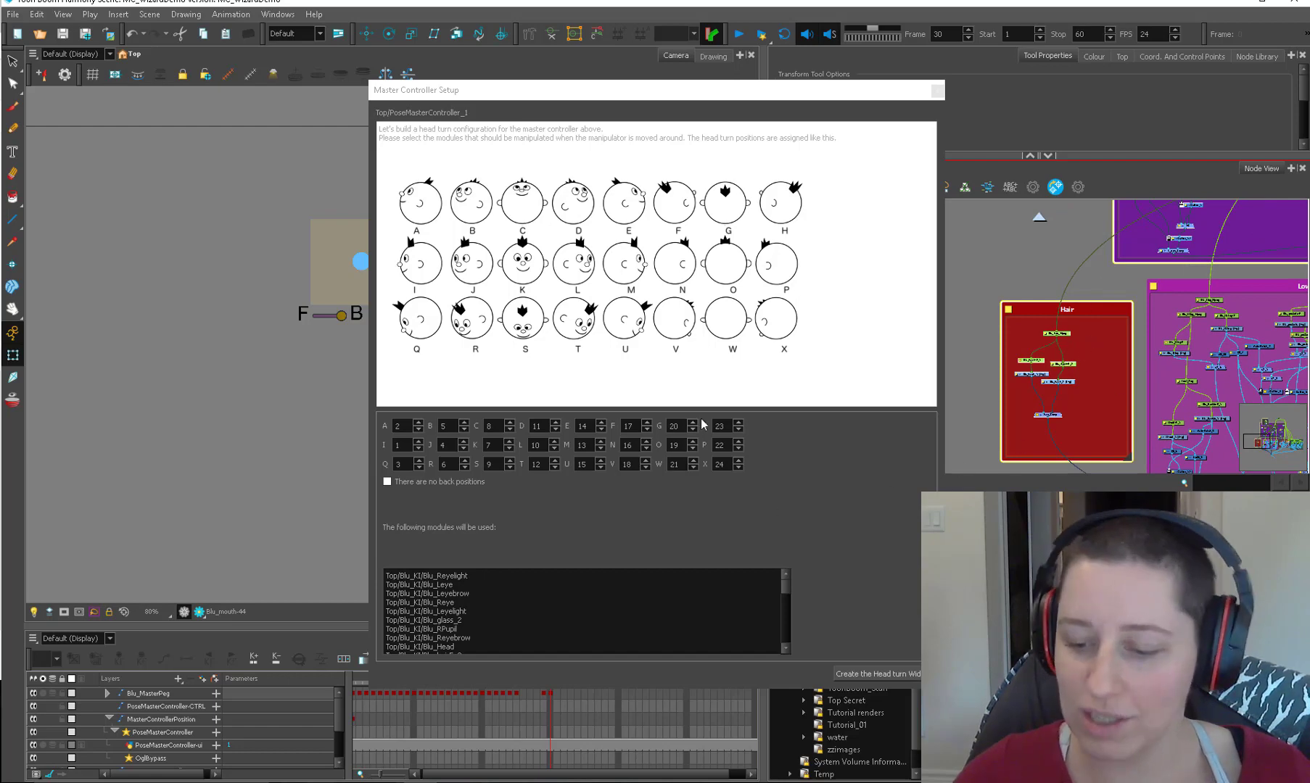
pyautogui.click(881, 673)
pyautogui.click(779, 482)
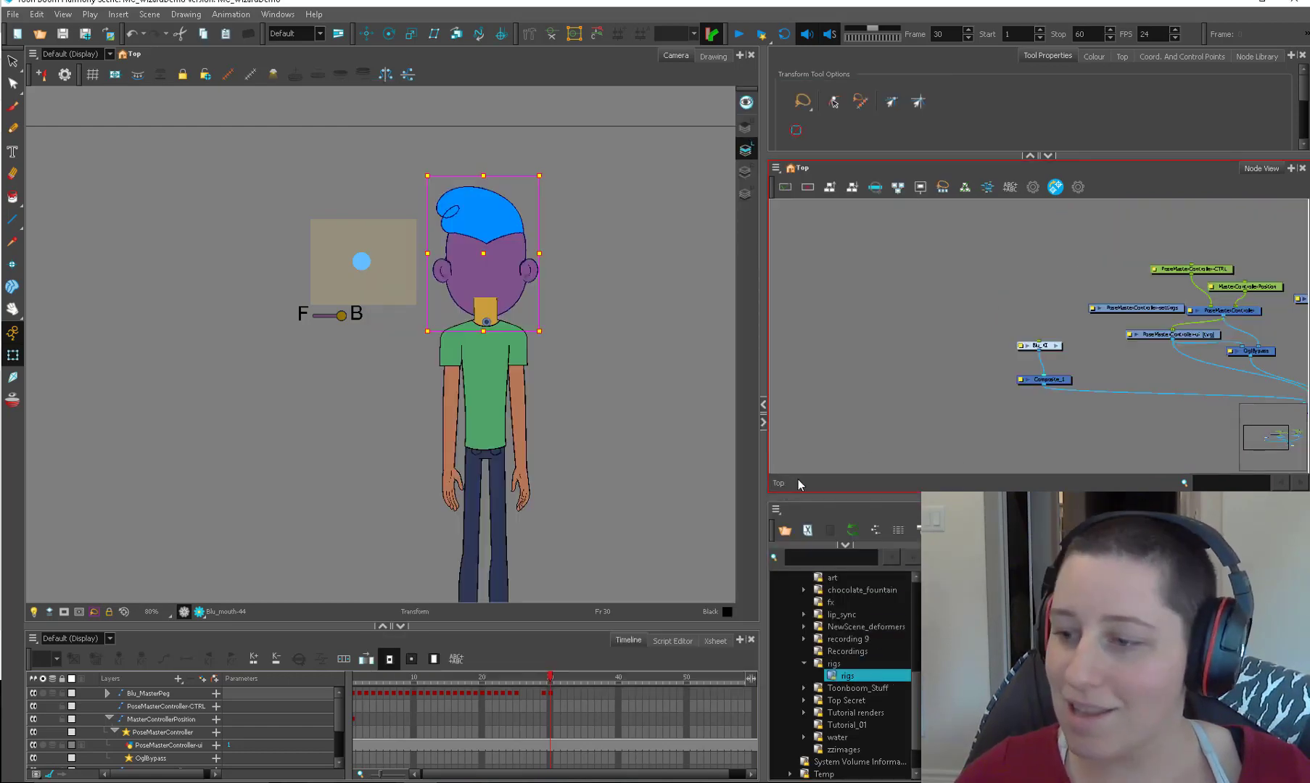
# Step: Show the PoseMasterController_1 controls, turn off Animate mode and move them to the right of the character
pyautogui.moveTo(1114, 372); pyautogui.dragTo(835, 397)
pyautogui.click(1187, 329)
pyautogui.moveTo(1189, 332); pyautogui.dragTo(1193, 328)
pyautogui.click(624, 341)
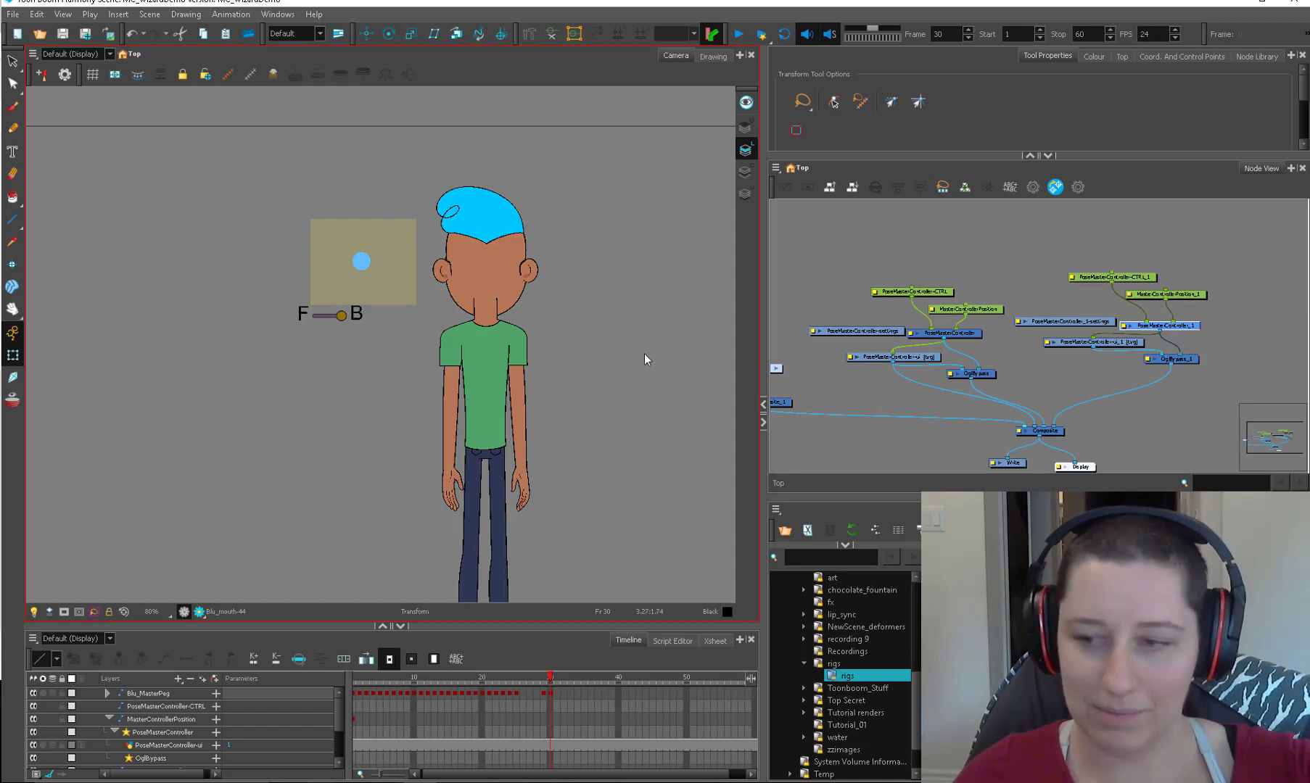
pyautogui.press('b')
pyautogui.click(15, 335)
pyautogui.moveTo(327, 435); pyautogui.dragTo(627, 435)
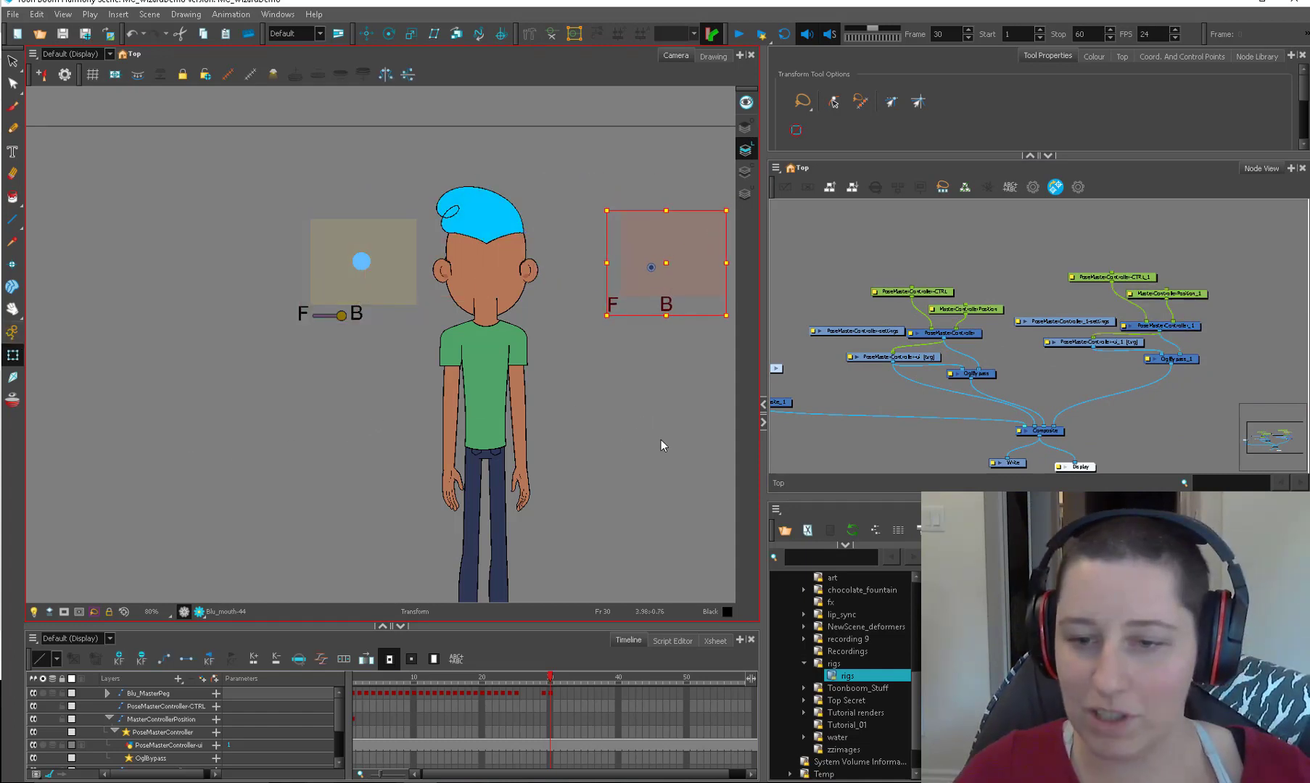
pyautogui.click(661, 442)
pyautogui.moveTo(1181, 294); pyautogui.dragTo(1200, 288)
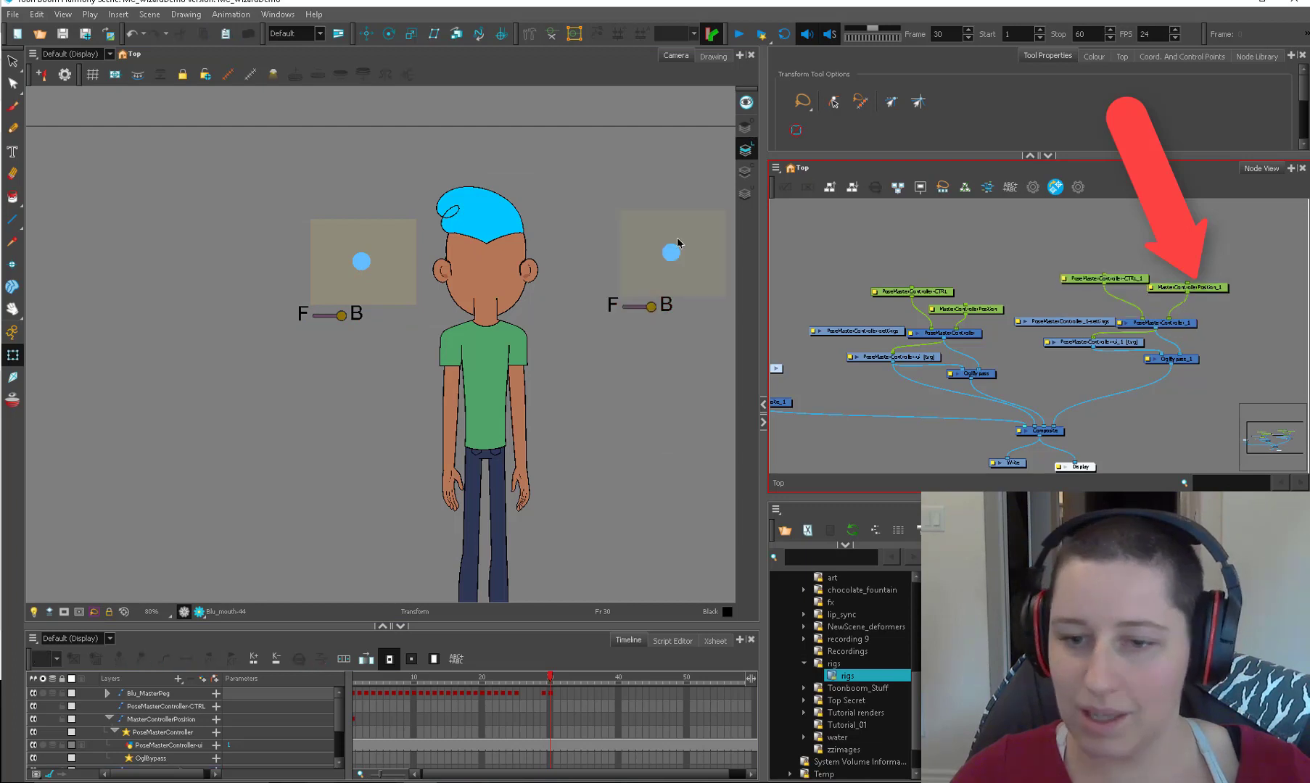
# Step: Test both controllers by turning the body to a left three-quarter view and the head to a right three-quarter view
pyautogui.moveTo(677, 243); pyautogui.dragTo(646, 252)
pyautogui.moveTo(361, 261)
pyautogui.mouseDown()
pyautogui.moveTo(348, 260)
pyautogui.moveTo(347, 295)
pyautogui.moveTo(398, 293)
pyautogui.moveTo(406, 253)
pyautogui.moveTo(392, 243)
pyautogui.moveTo(340, 264)
pyautogui.moveTo(352, 268)
pyautogui.mouseUp()
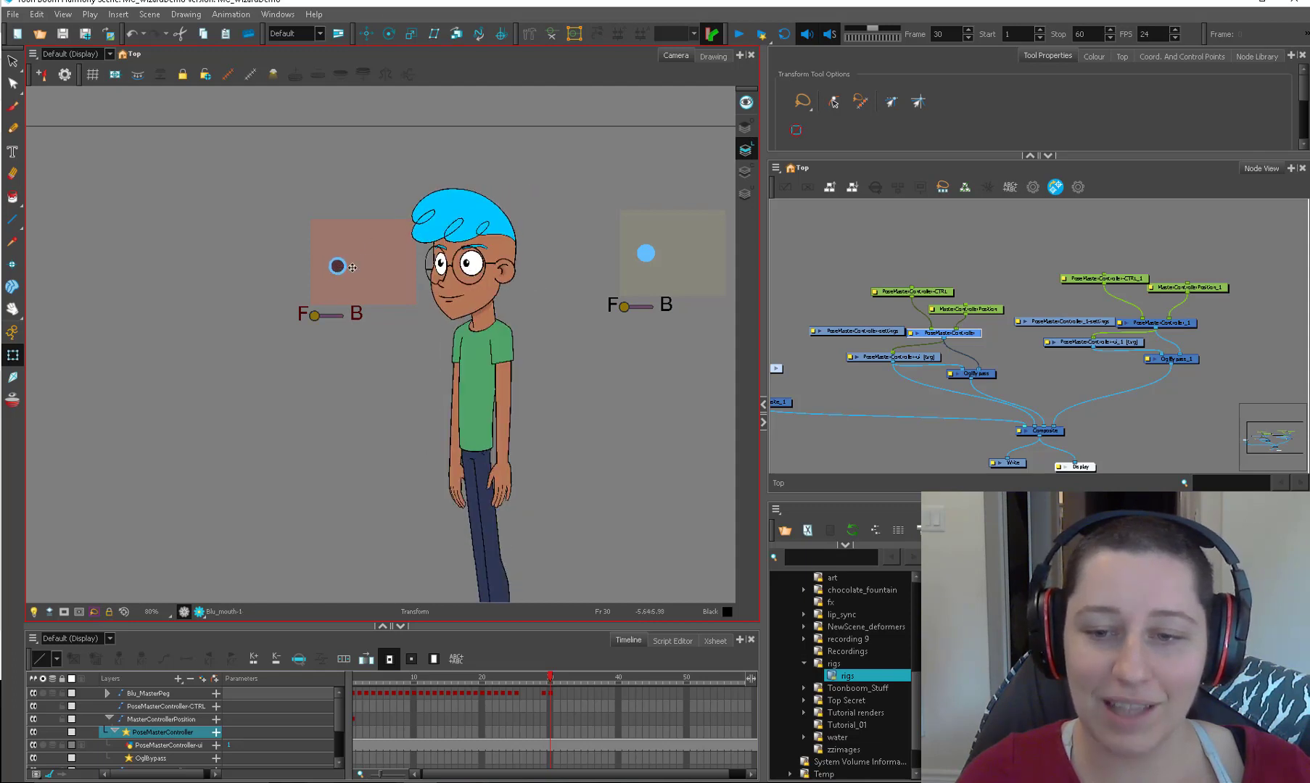
pyautogui.moveTo(645, 253); pyautogui.dragTo(676, 254)
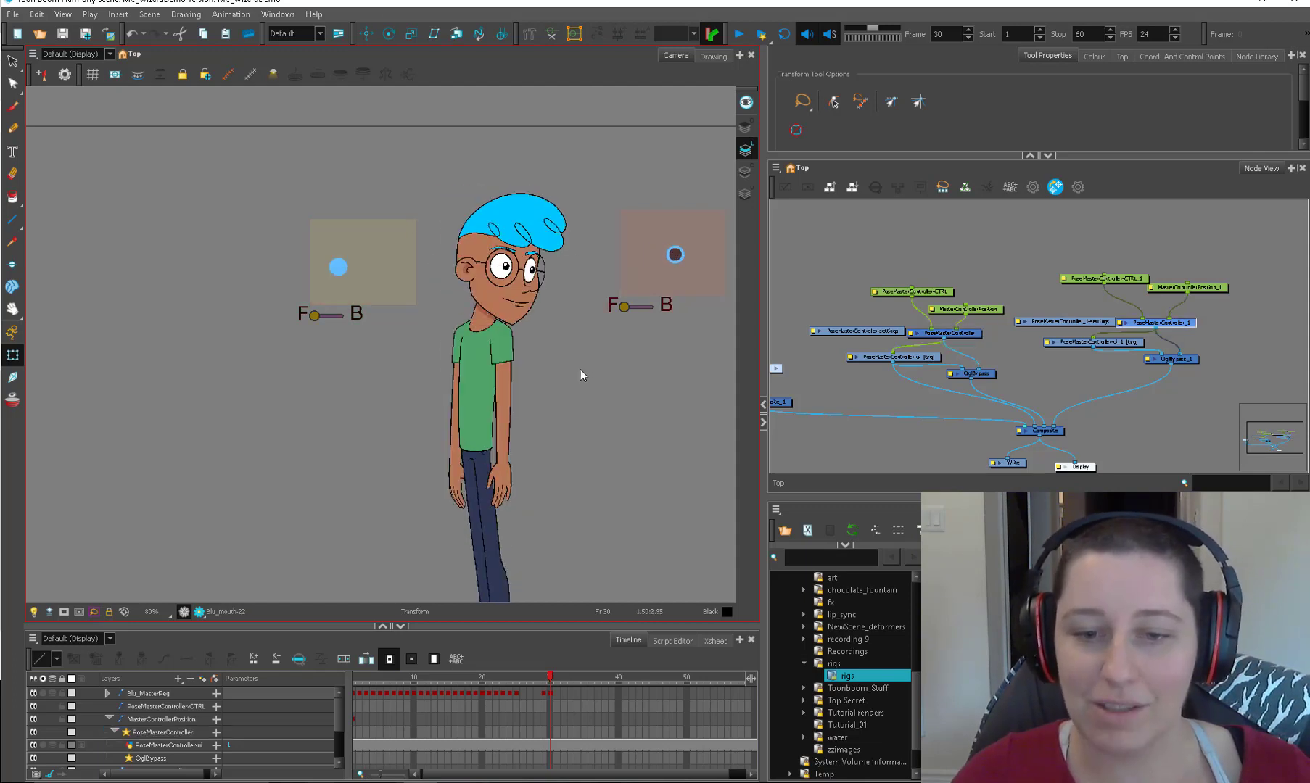
# Step: Examine the node groups of both pose master controllers and scrub back through the stored poses to frame 7
pyautogui.click(945, 384)
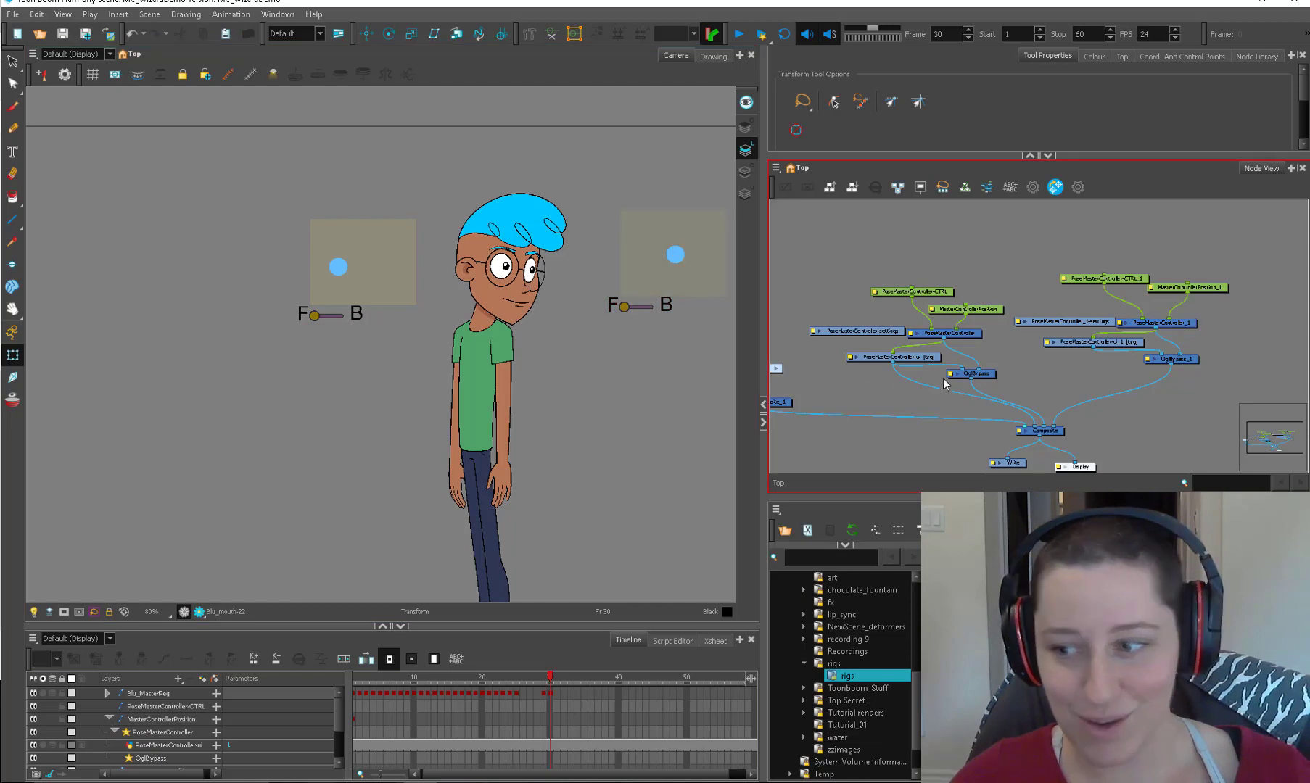
pyautogui.click(1186, 325)
pyautogui.click(972, 335)
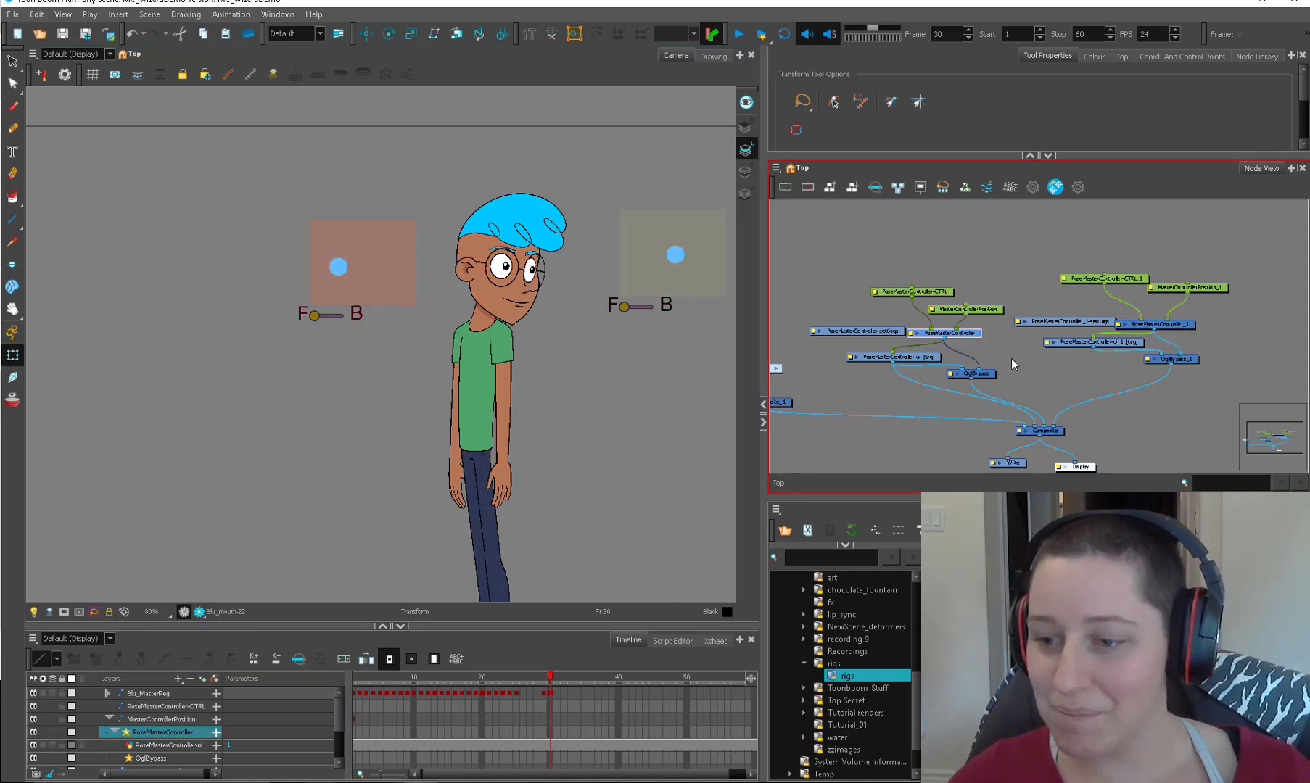
pyautogui.moveTo(1011, 359); pyautogui.dragTo(1036, 351)
pyautogui.moveTo(996, 222); pyautogui.dragTo(865, 382)
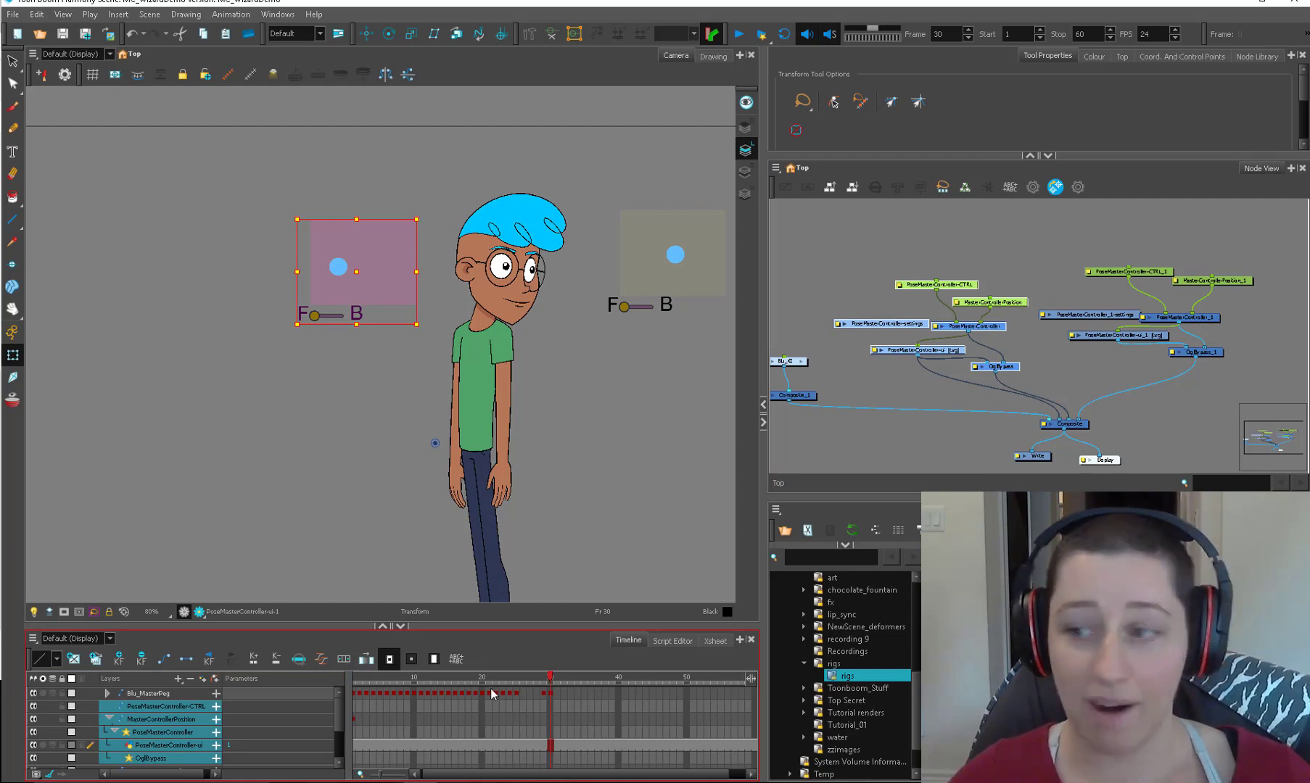
pyautogui.moveTo(1243, 249); pyautogui.dragTo(1095, 367)
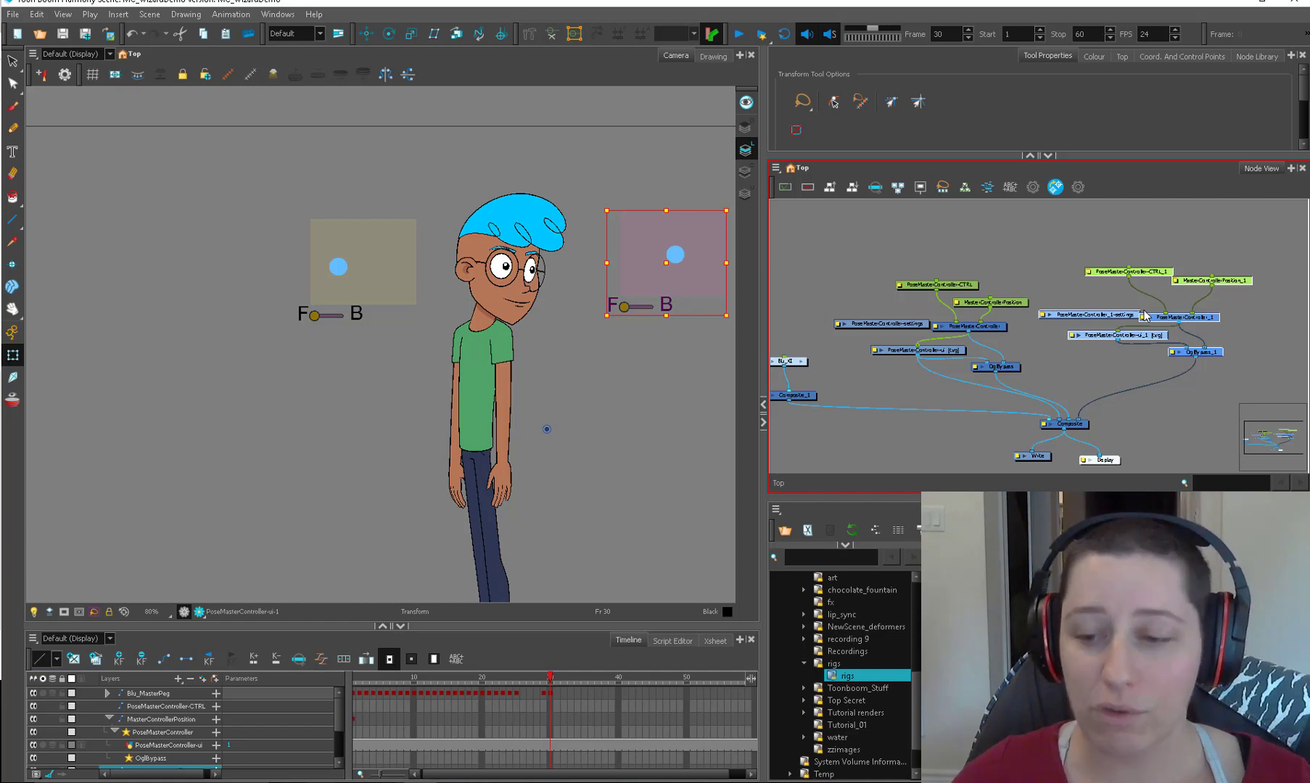
pyautogui.press('Escape')
pyautogui.moveTo(413, 679)
pyautogui.mouseDown()
pyautogui.moveTo(388, 677)
pyautogui.moveTo(397, 667)
pyautogui.mouseUp()
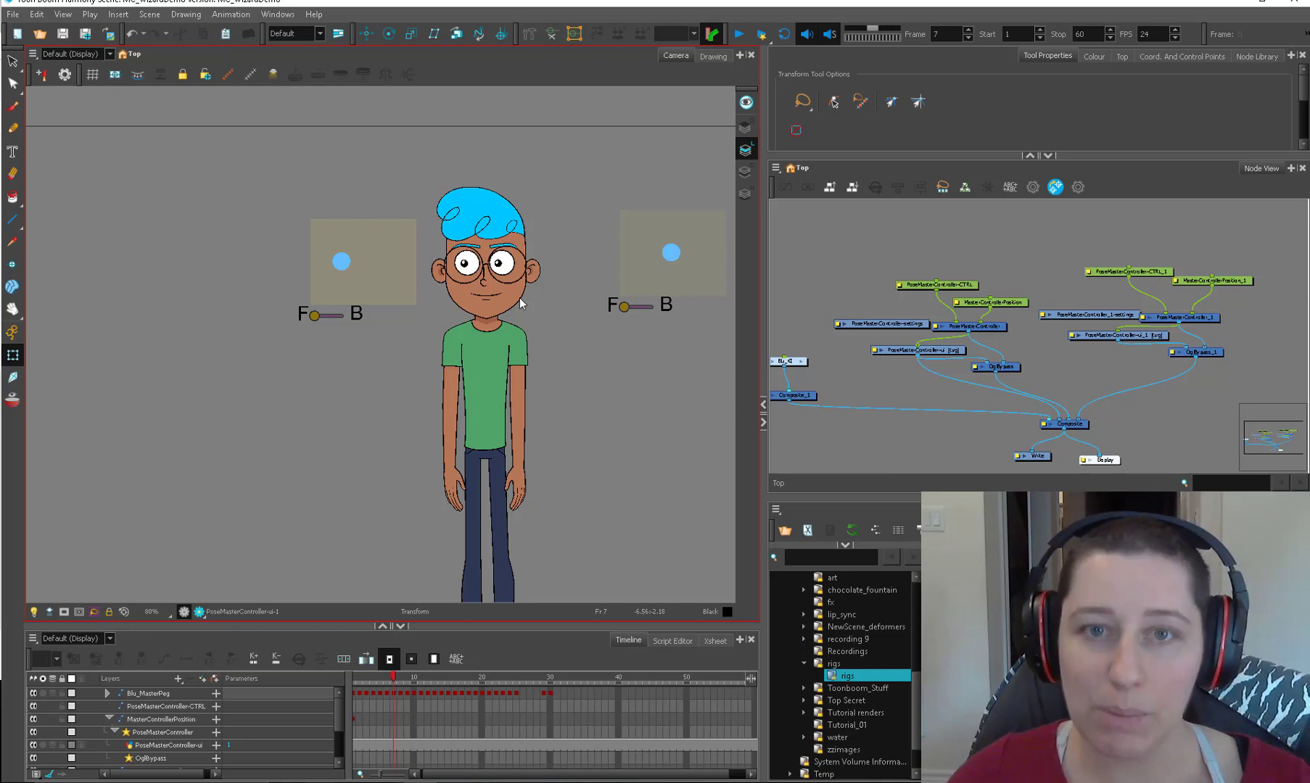
pyautogui.moveTo(360, 679); pyautogui.dragTo(396, 678)
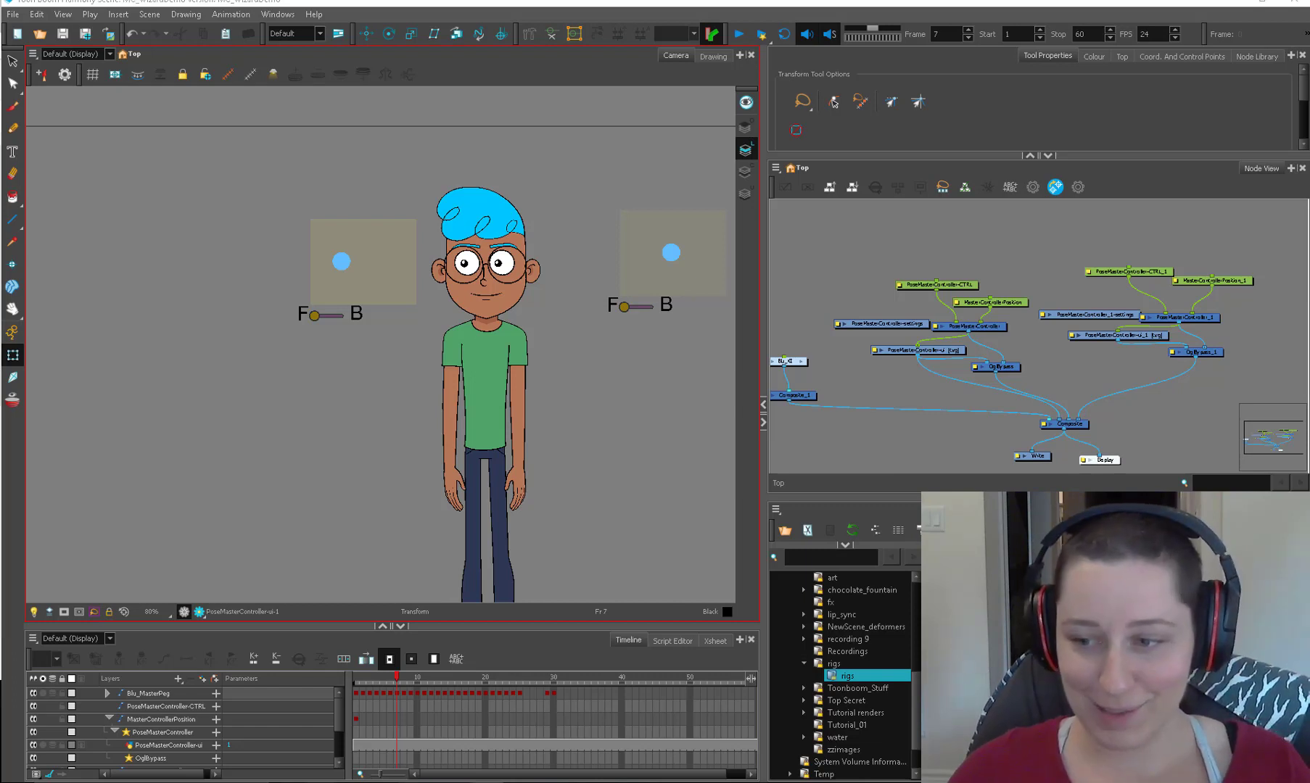
pyautogui.click(970, 326)
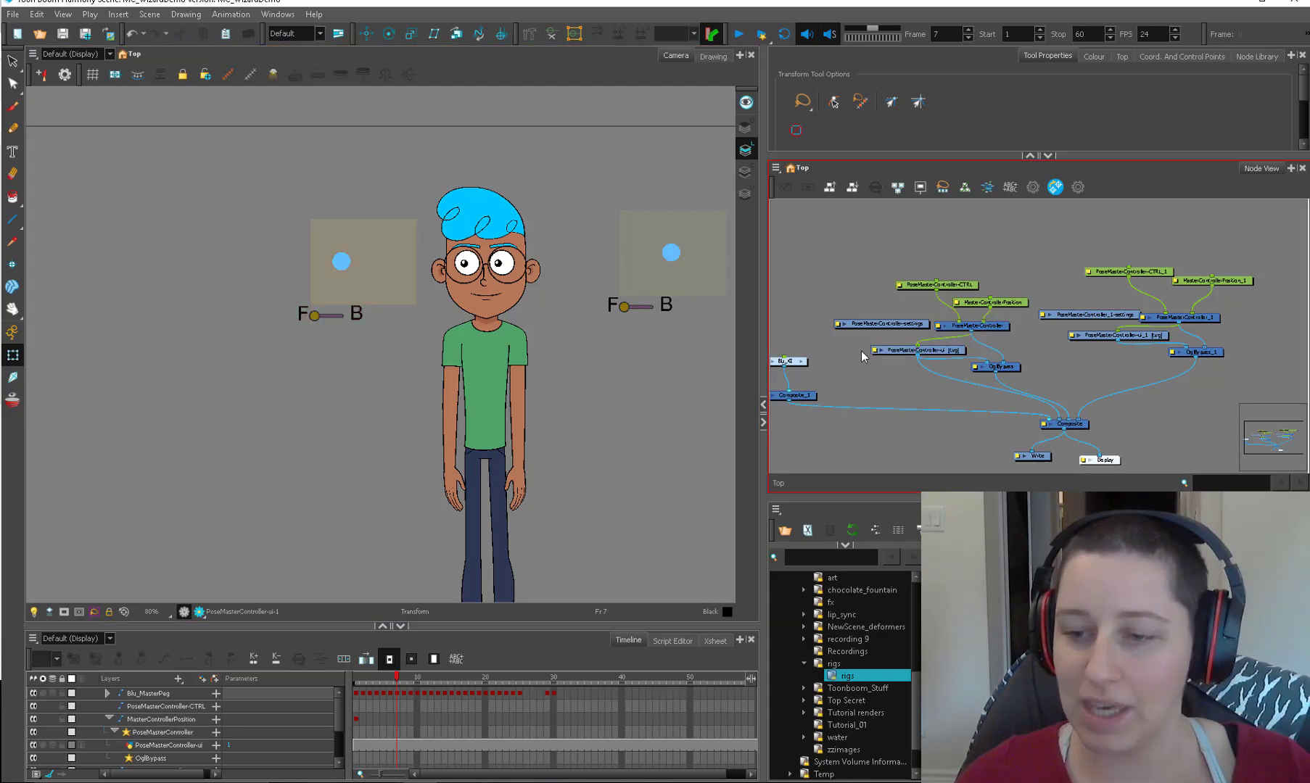
pyautogui.click(911, 325)
pyautogui.hotkey('ctrl', 'x')
pyautogui.click(985, 326)
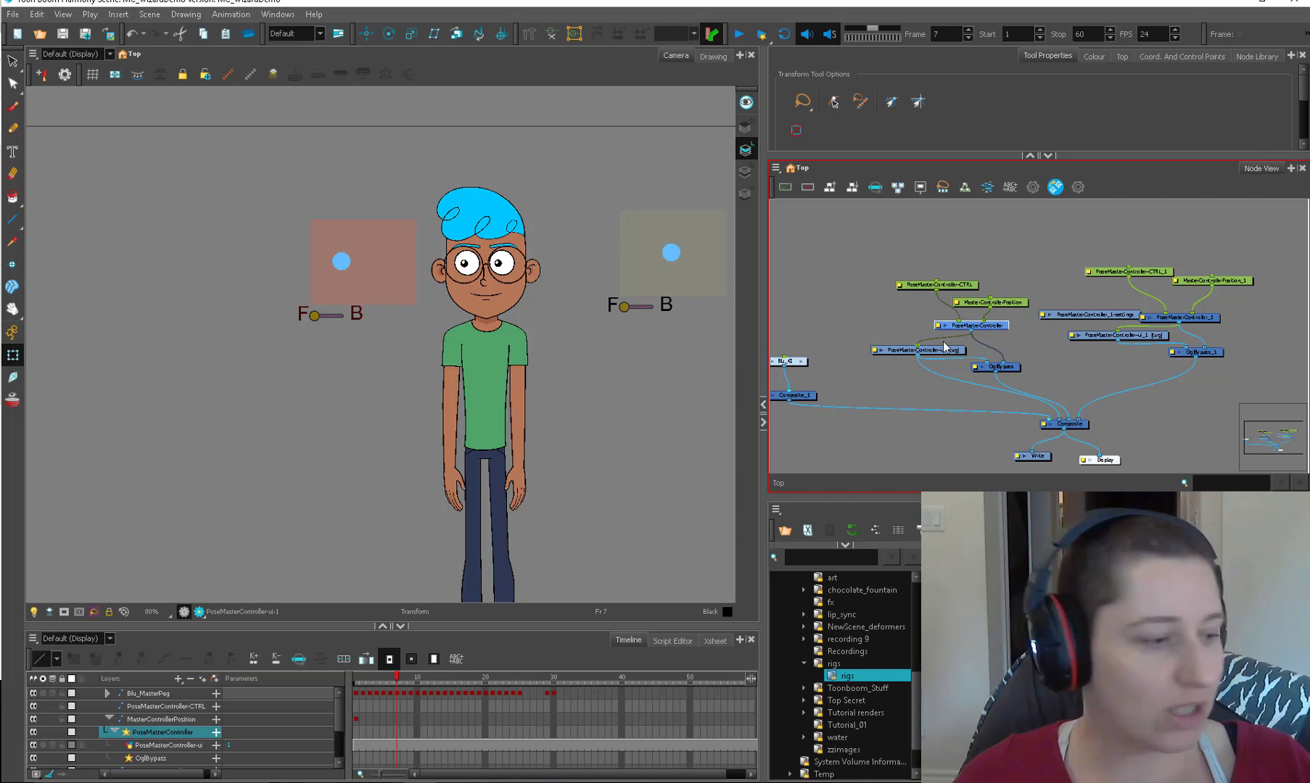
pyautogui.click(912, 340)
pyautogui.hotkey('ctrl', 'z')
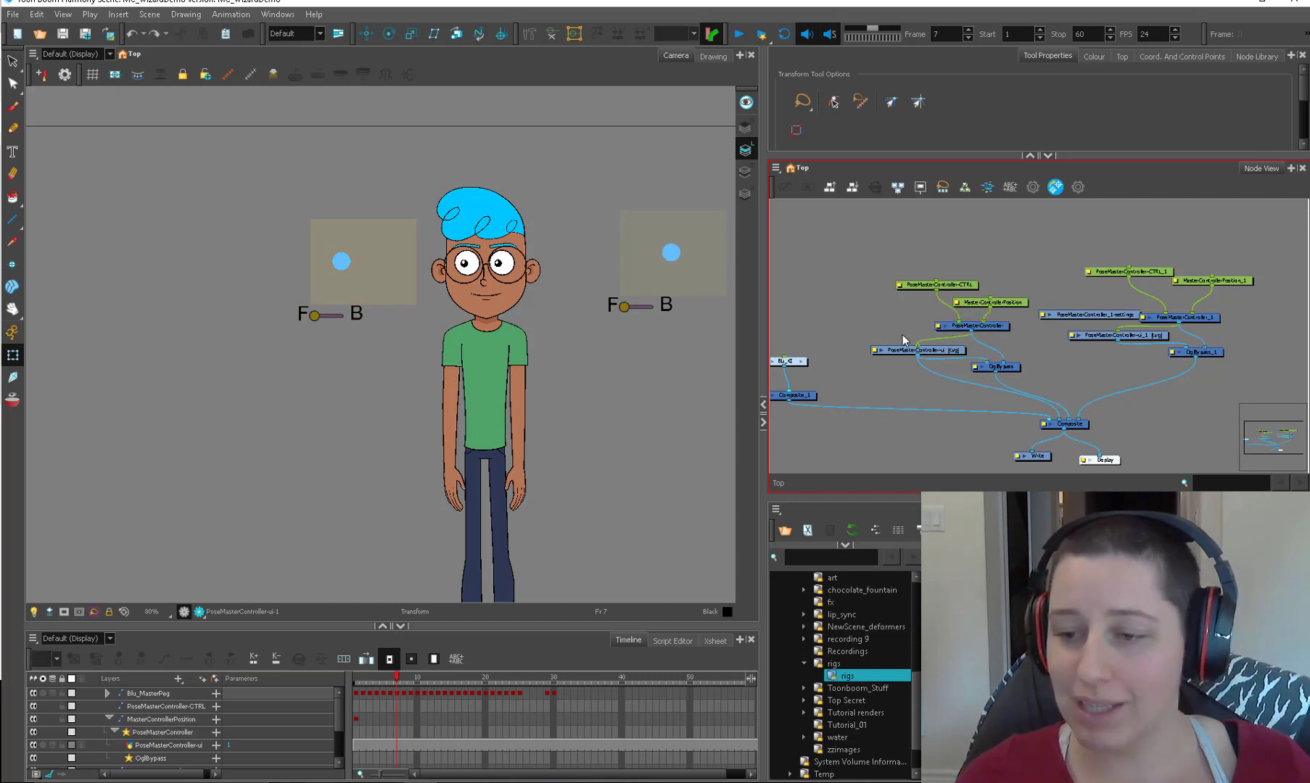
# Step: Delete the PoseMasterController-settings node and select the PoseMasterController node
pyautogui.scroll(2, 869, 328)
pyautogui.click(881, 319)
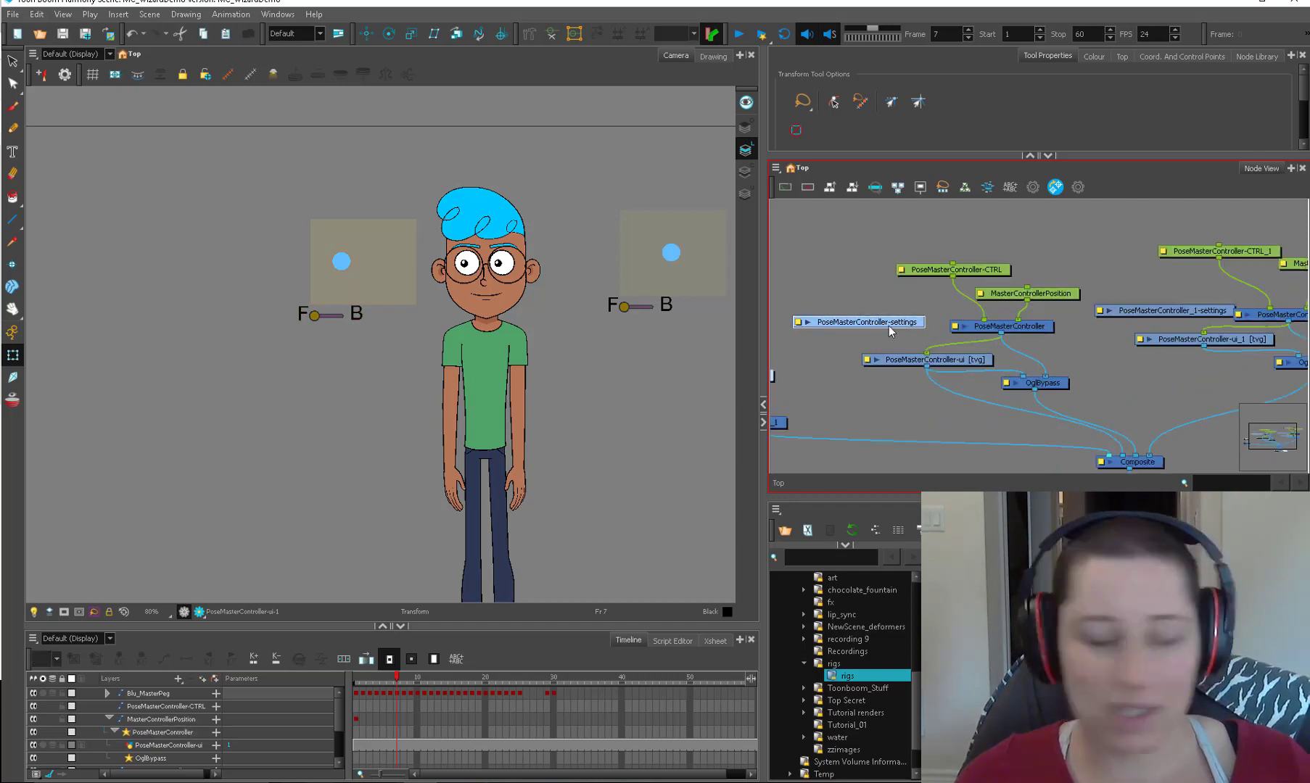
pyautogui.press('Delete')
pyautogui.click(1017, 330)
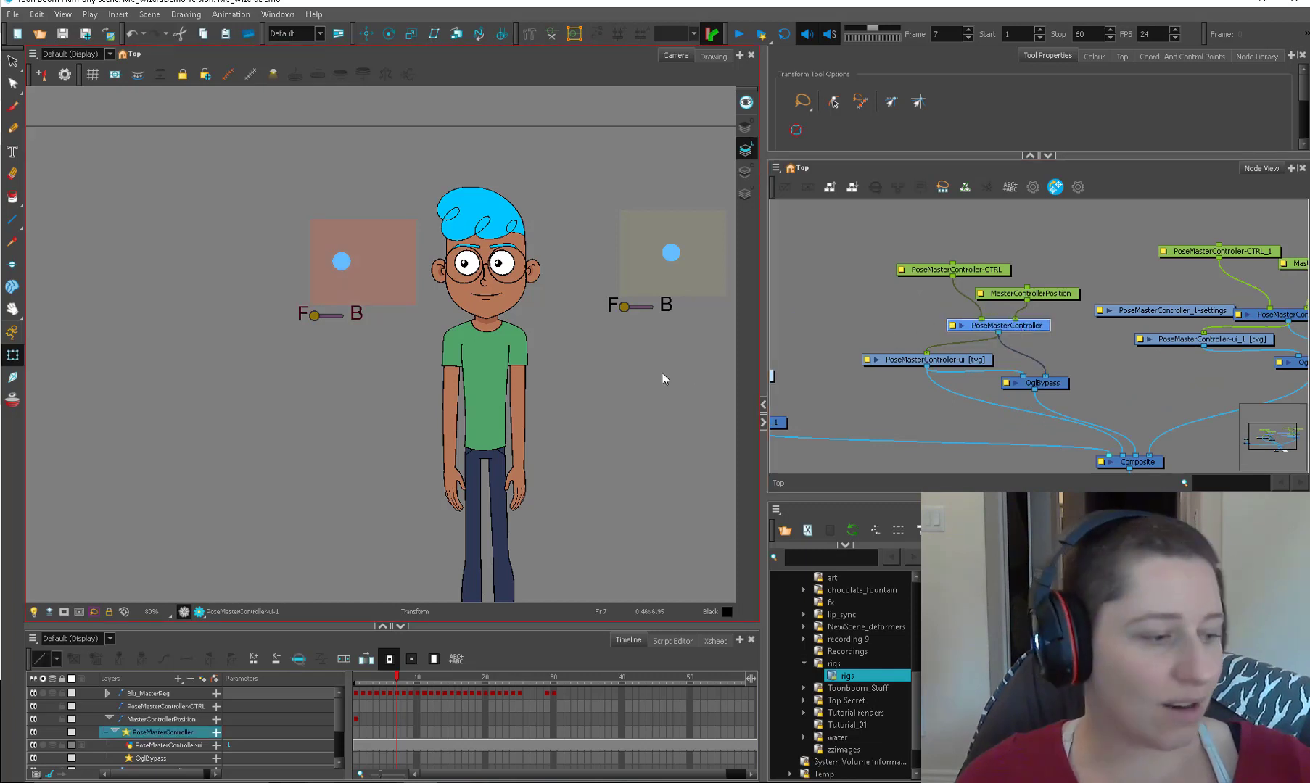
# Step: Open the simple head turn setup for PoseMasterController, review its head position frame assignments, and close it without creating the setup
pyautogui.hotkey('ctrl', 'F11')
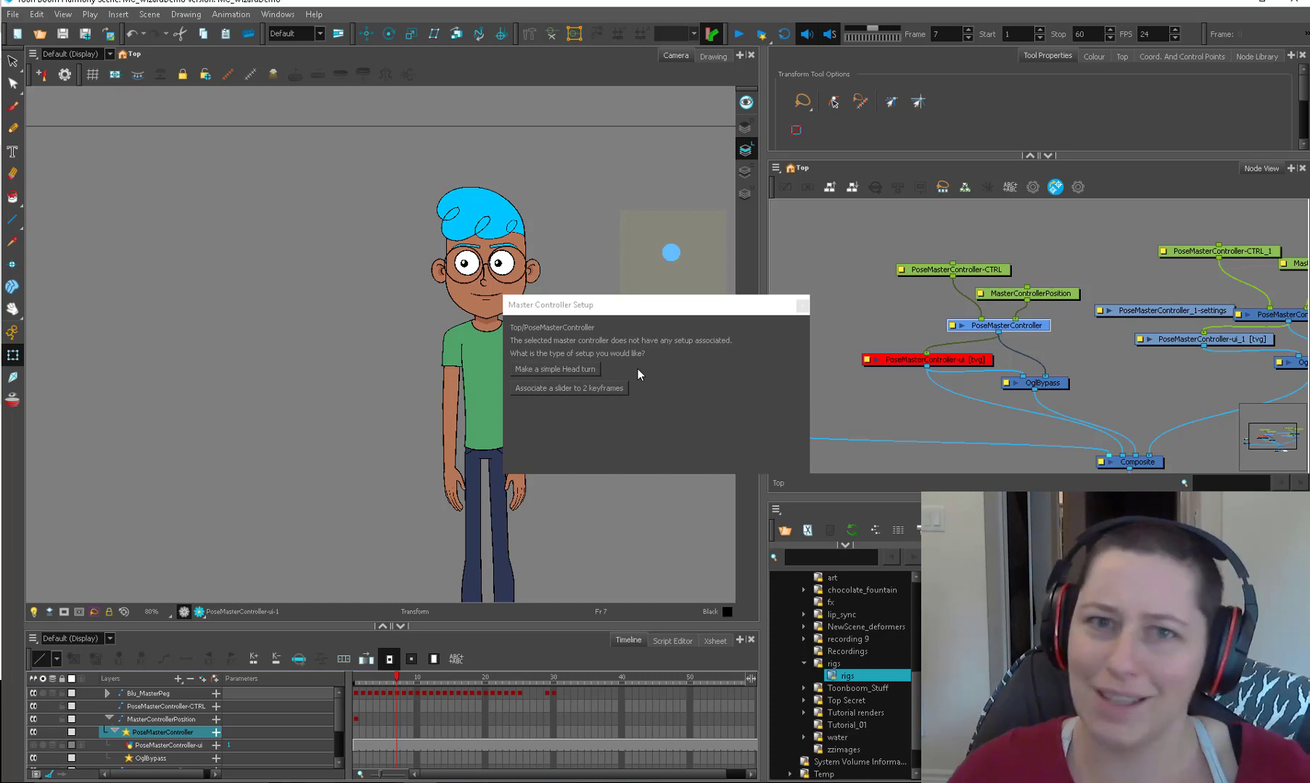
pyautogui.click(554, 369)
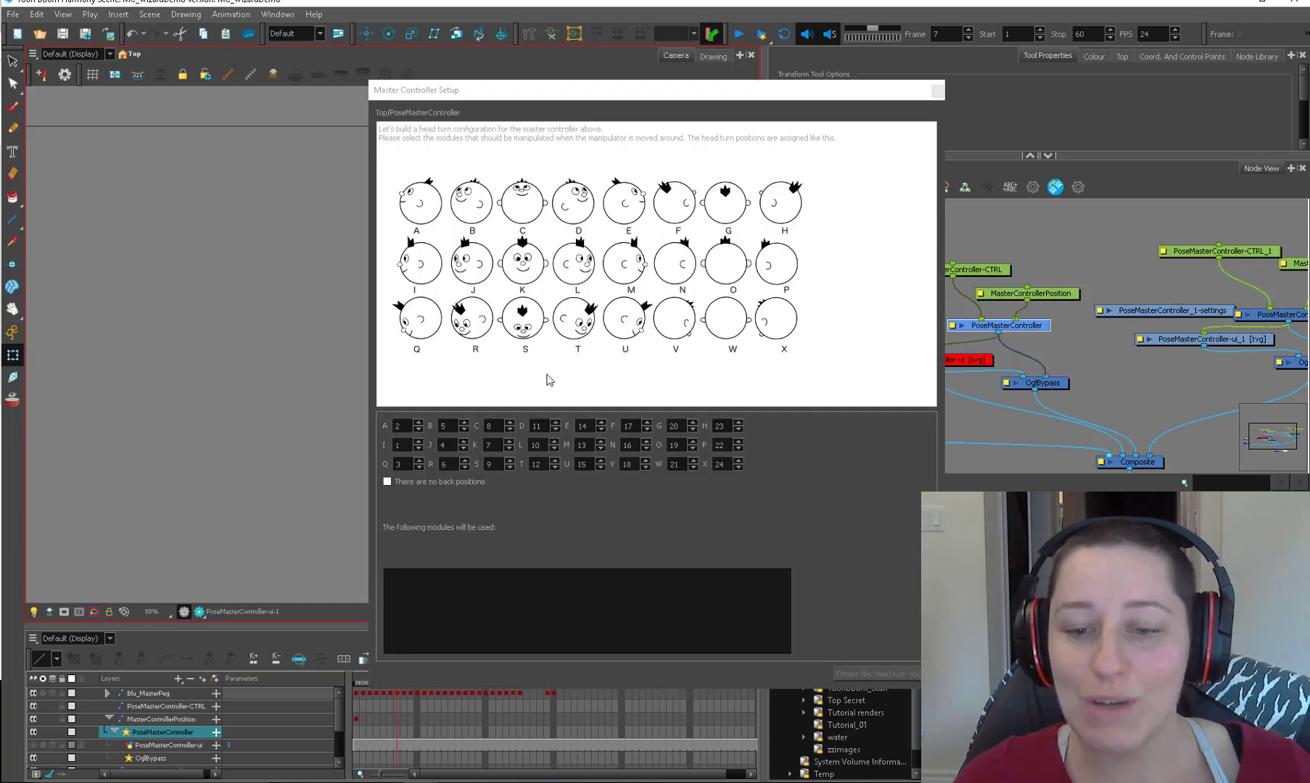
pyautogui.click(1056, 327)
pyautogui.moveTo(1037, 328); pyautogui.dragTo(1043, 331)
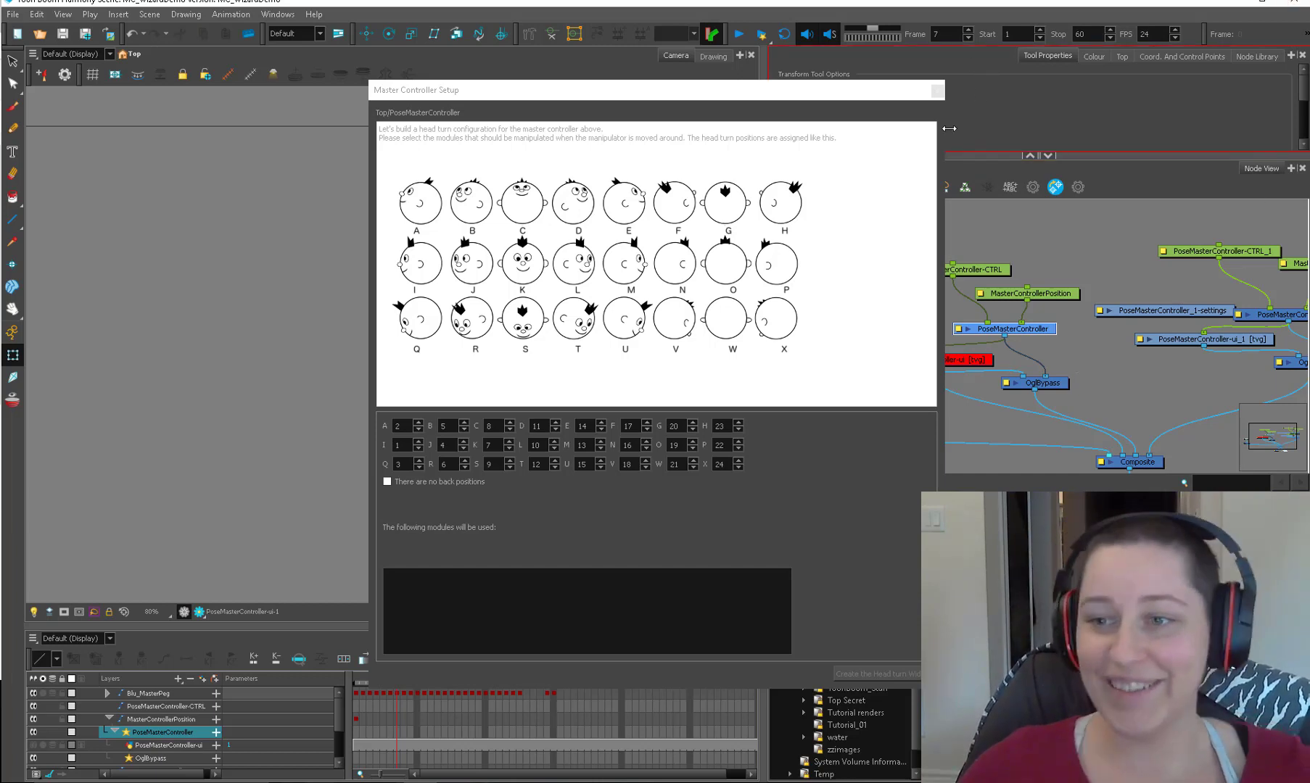
pyautogui.click(937, 90)
pyautogui.click(817, 288)
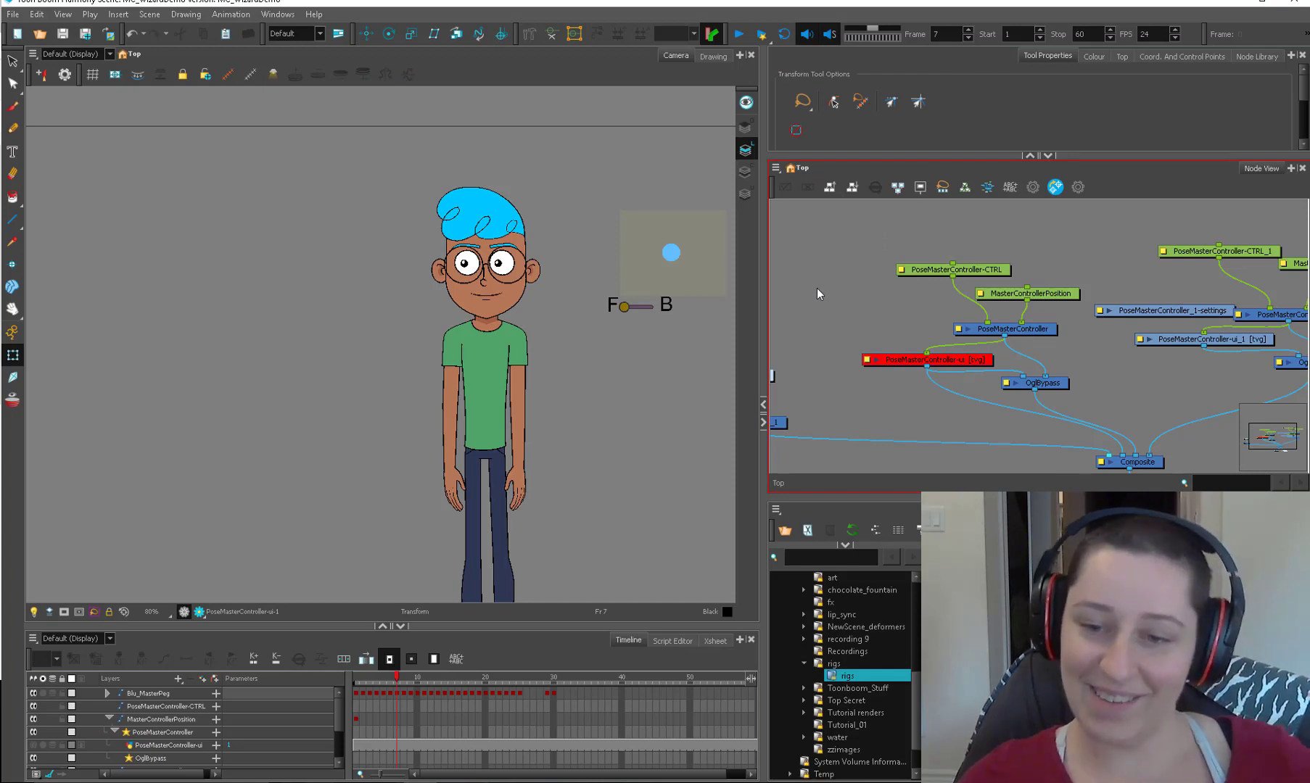
# Step: Test the remaining head controller by turning the head to a right three-quarter view and back to the front, selecting the first controller's nodes in between
pyautogui.moveTo(671, 252)
pyautogui.mouseDown()
pyautogui.moveTo(658, 240)
pyautogui.moveTo(693, 269)
pyautogui.moveTo(657, 292)
pyautogui.moveTo(675, 239)
pyautogui.mouseUp()
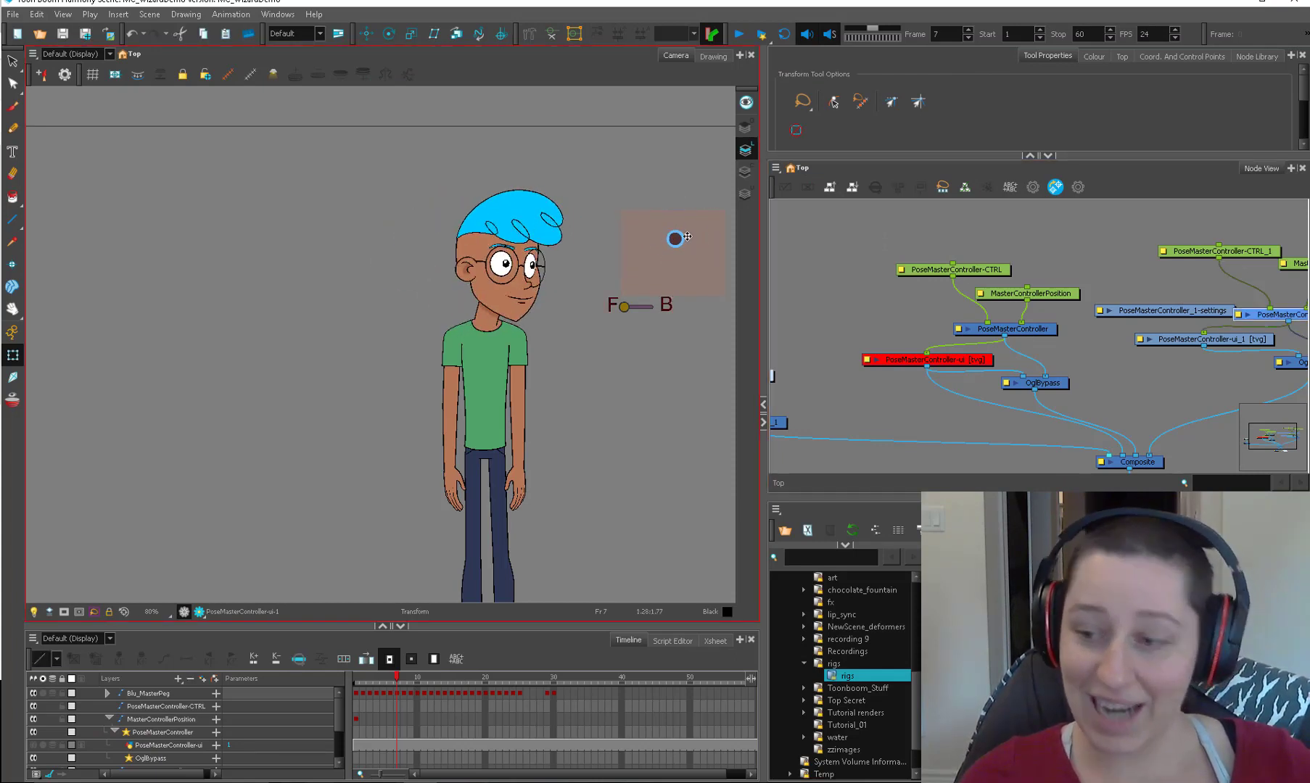
pyautogui.moveTo(1064, 244); pyautogui.dragTo(947, 390)
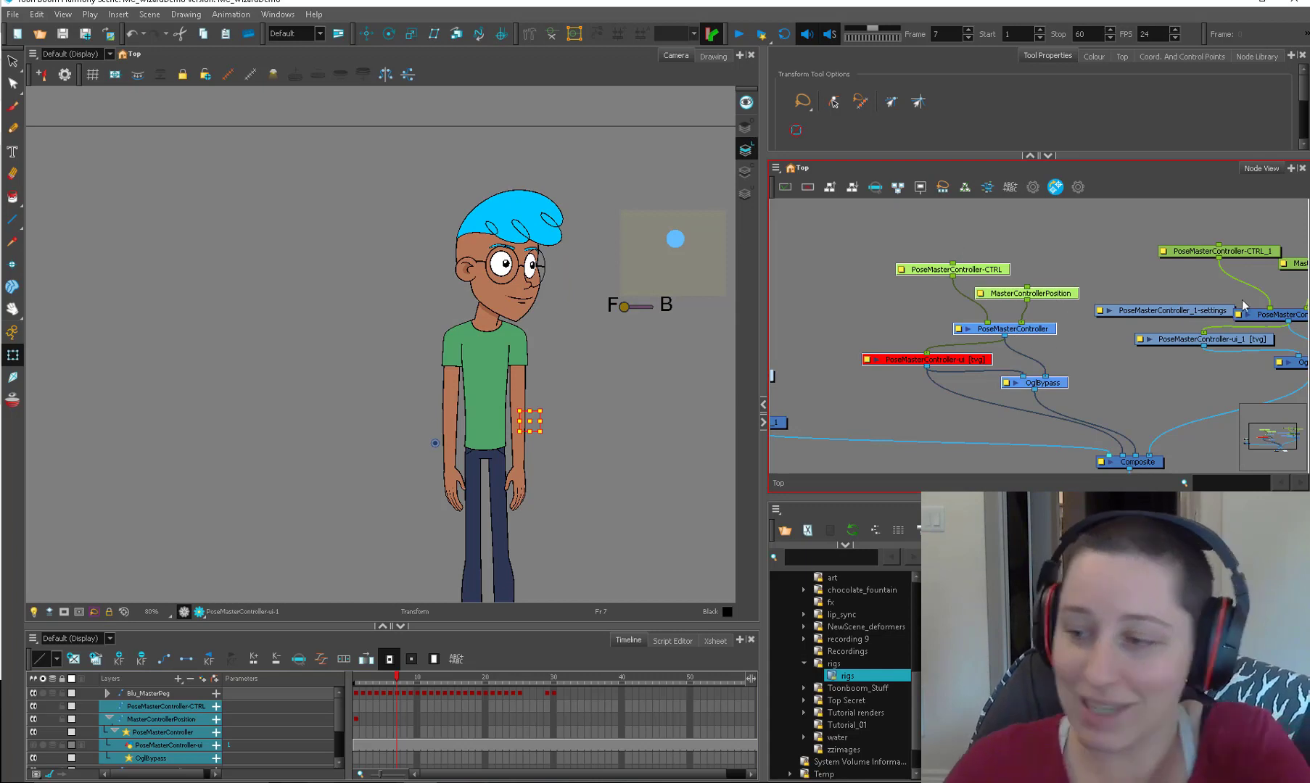
pyautogui.moveTo(675, 239); pyautogui.dragTo(640, 263)
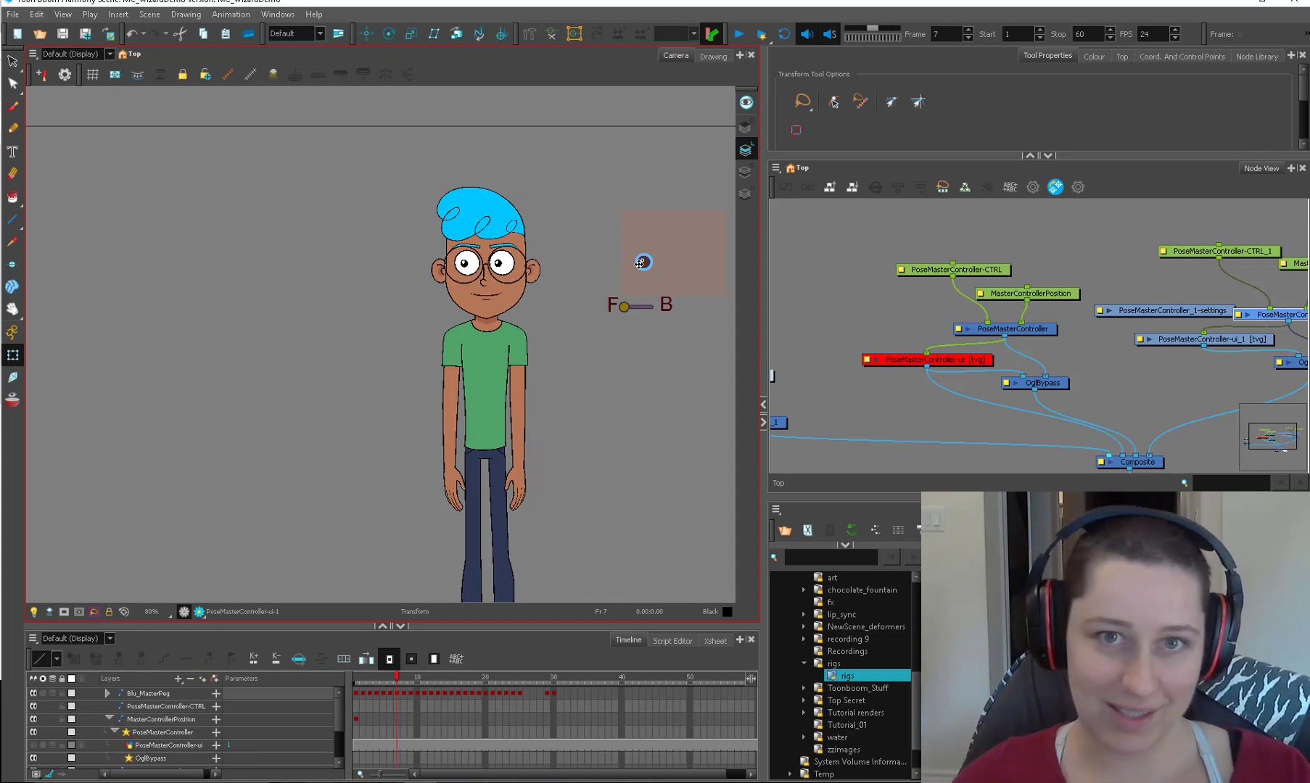
# Step: Scrub the timeline out to frame 43 and back to frame 3 to check the character's poses
pyautogui.click(575, 690)
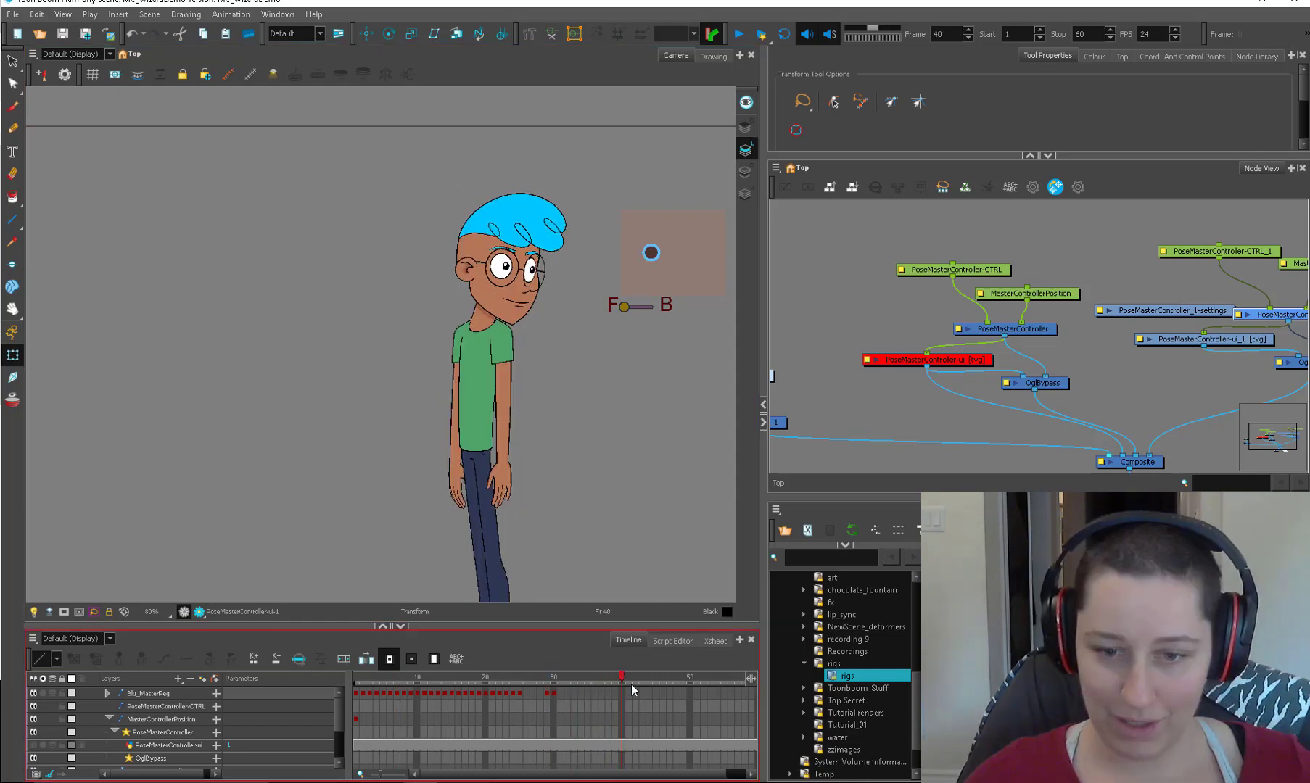
pyautogui.moveTo(605, 685); pyautogui.dragTo(636, 678)
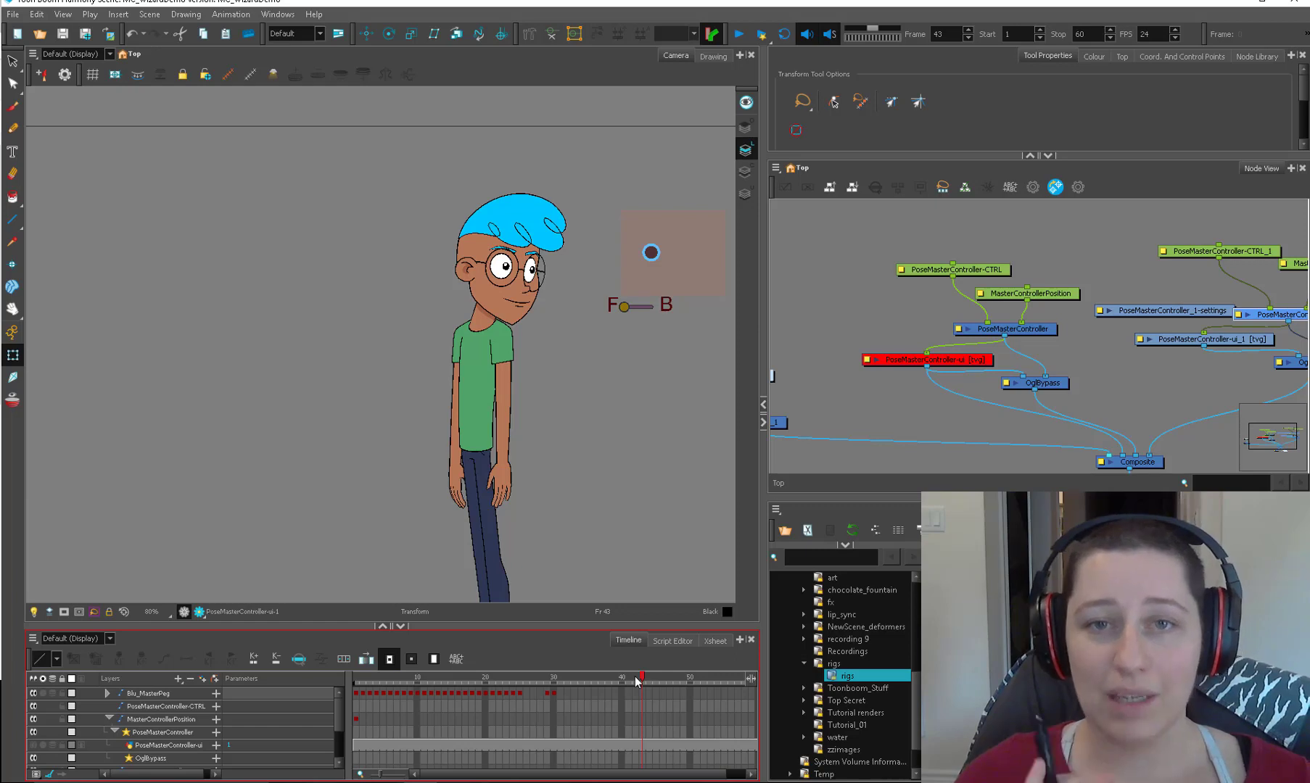
pyautogui.moveTo(636, 680); pyautogui.dragTo(369, 678)
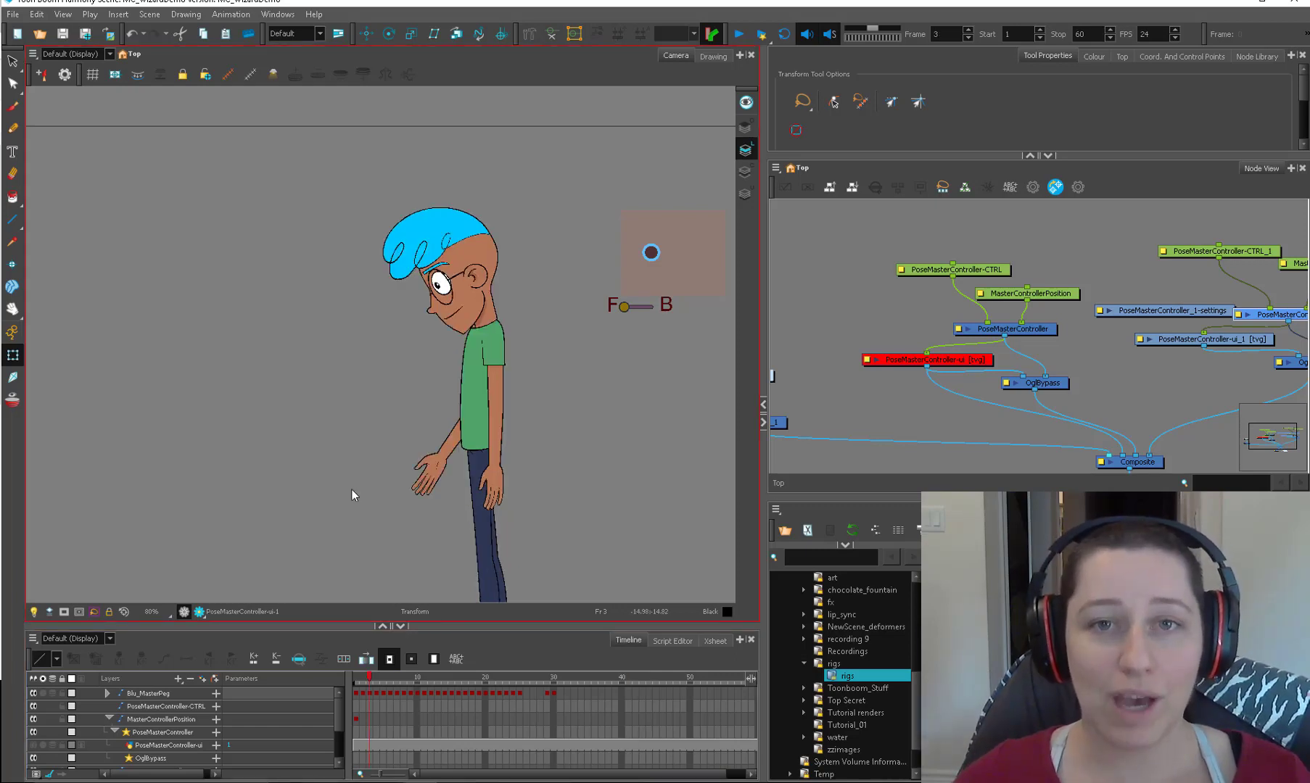